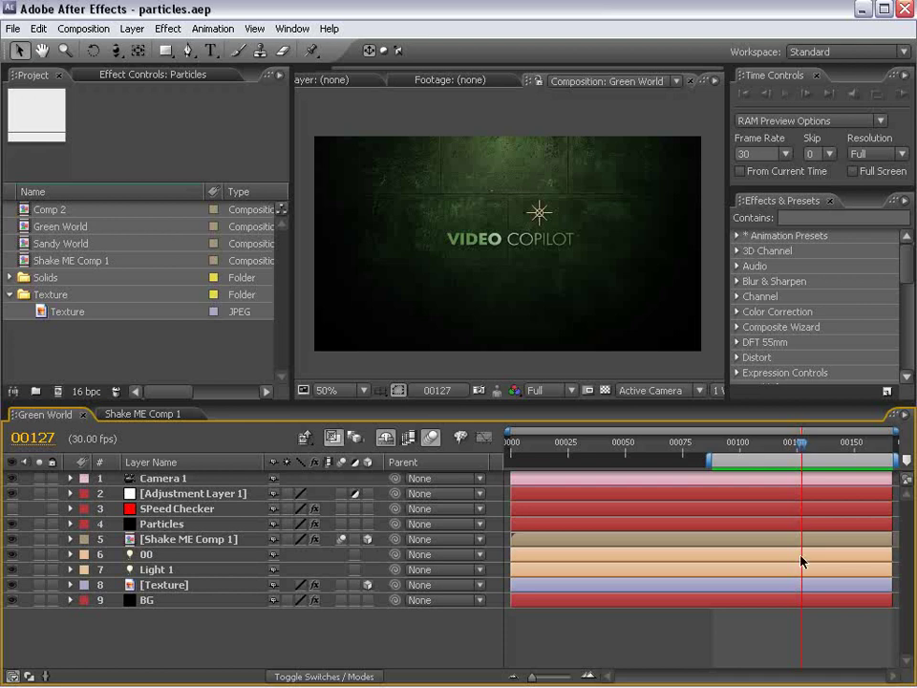
Step: Solo Shake ME Comp 1 and Particles, then scrub frames 100–123 to watch the streak form the logo
{"action": "left_click", "coordinate": [710, 653]}
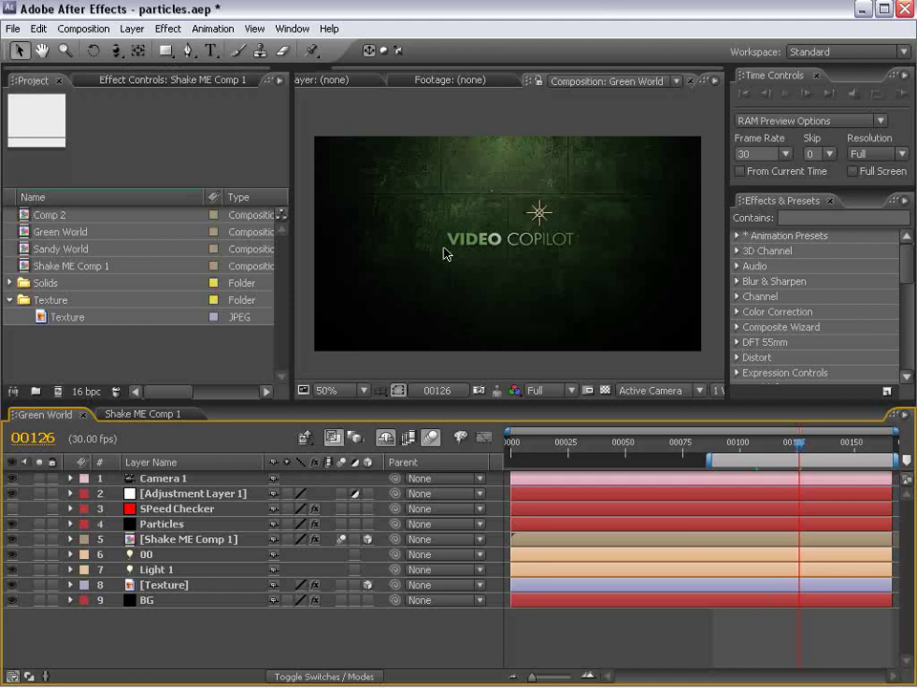
{"action": "left_click", "coordinate": [181, 538]}
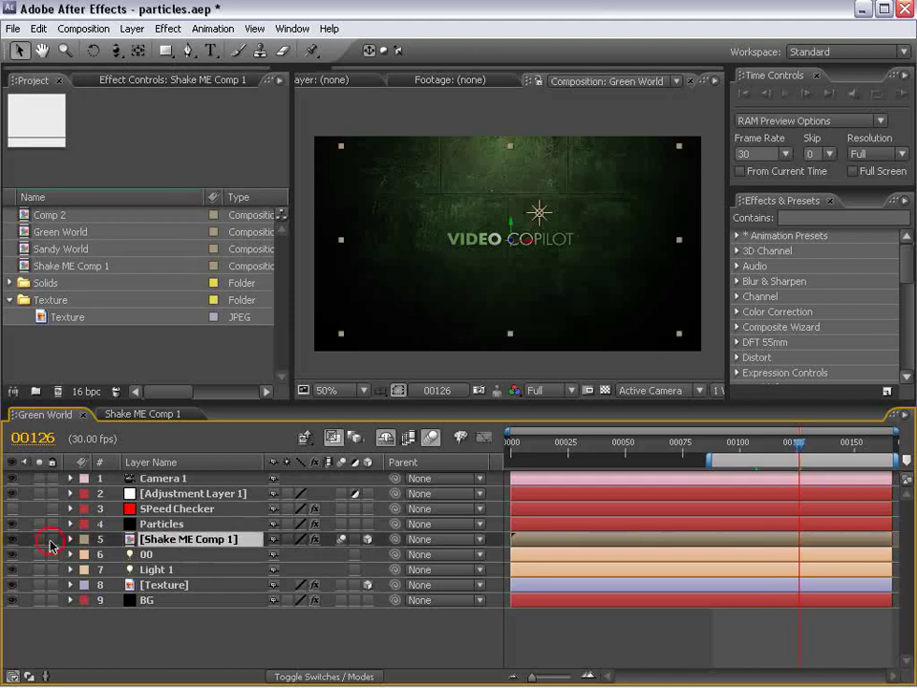
{"action": "left_click", "coordinate": [38, 539]}
{"action": "mouse_move", "coordinate": [747, 451]}
{"action": "left_mouse_down"}
{"action": "mouse_move", "coordinate": [770, 449]}
{"action": "mouse_move", "coordinate": [757, 457]}
{"action": "left_mouse_up"}
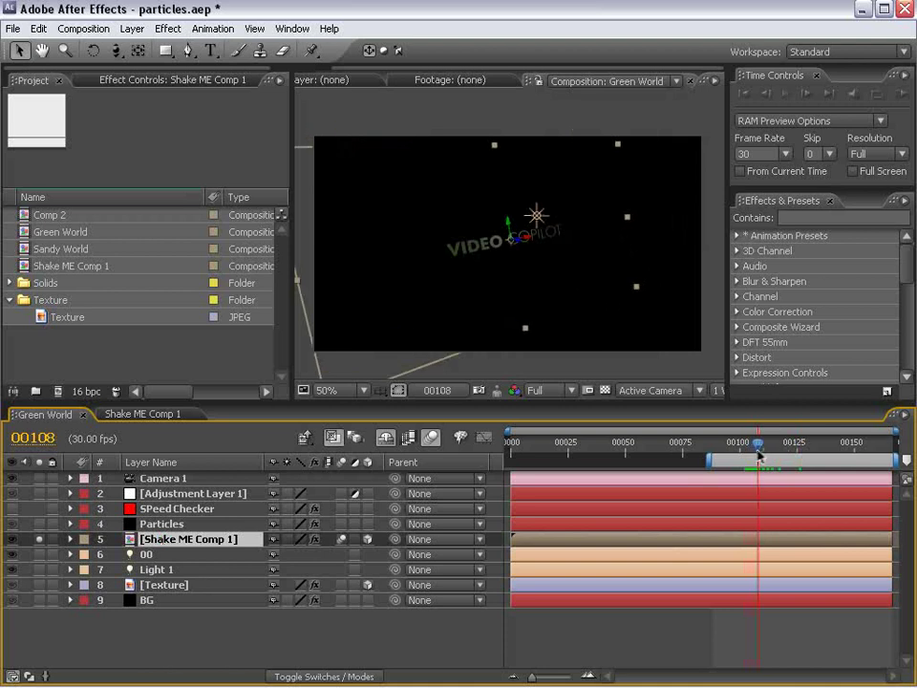
{"action": "left_click", "coordinate": [38, 524]}
{"action": "left_click", "coordinate": [143, 523]}
{"action": "mouse_move", "coordinate": [759, 445]}
{"action": "left_mouse_down"}
{"action": "mouse_move", "coordinate": [789, 441]}
{"action": "mouse_move", "coordinate": [740, 441]}
{"action": "mouse_move", "coordinate": [793, 443]}
{"action": "left_mouse_up"}
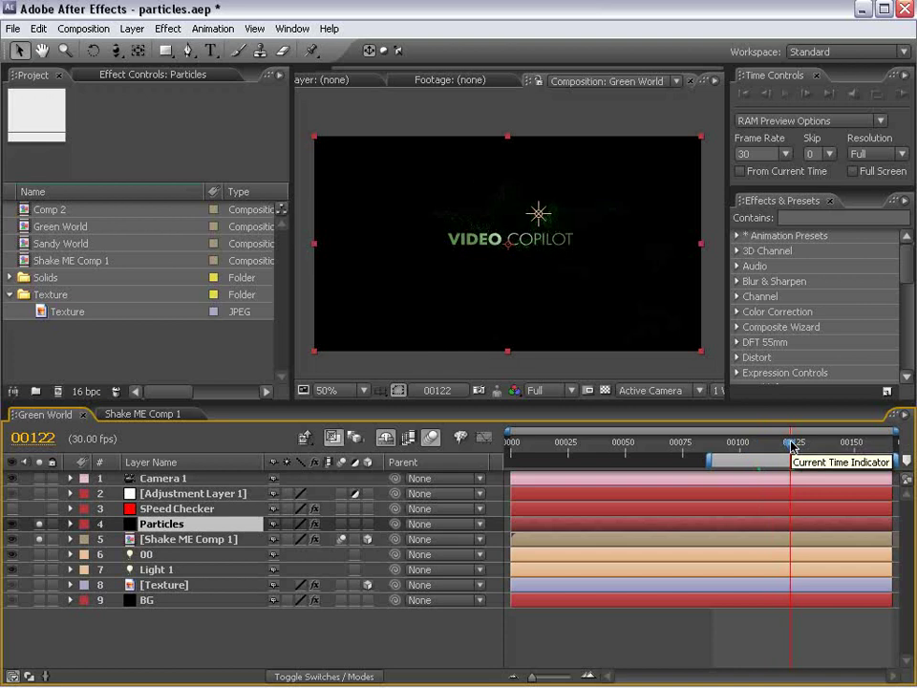
{"action": "mouse_move", "coordinate": [784, 443]}
{"action": "left_mouse_down"}
{"action": "mouse_move", "coordinate": [744, 444]}
{"action": "mouse_move", "coordinate": [792, 451]}
{"action": "left_mouse_up"}
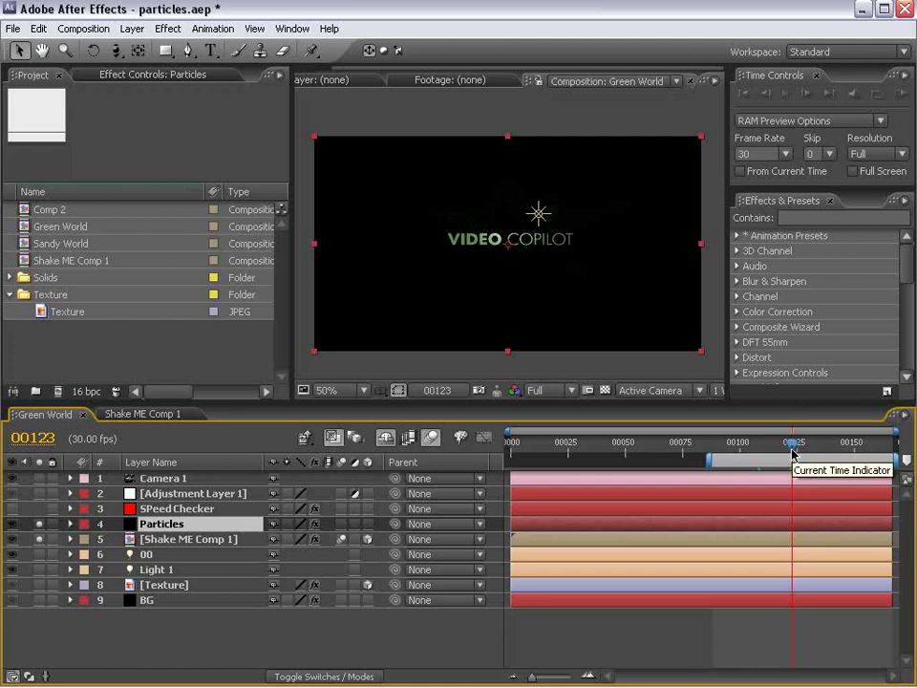
Step: Reveal SPeed Checker's speed Slider expression and scrub around frame 100 to read its values
{"action": "left_click", "coordinate": [148, 508]}
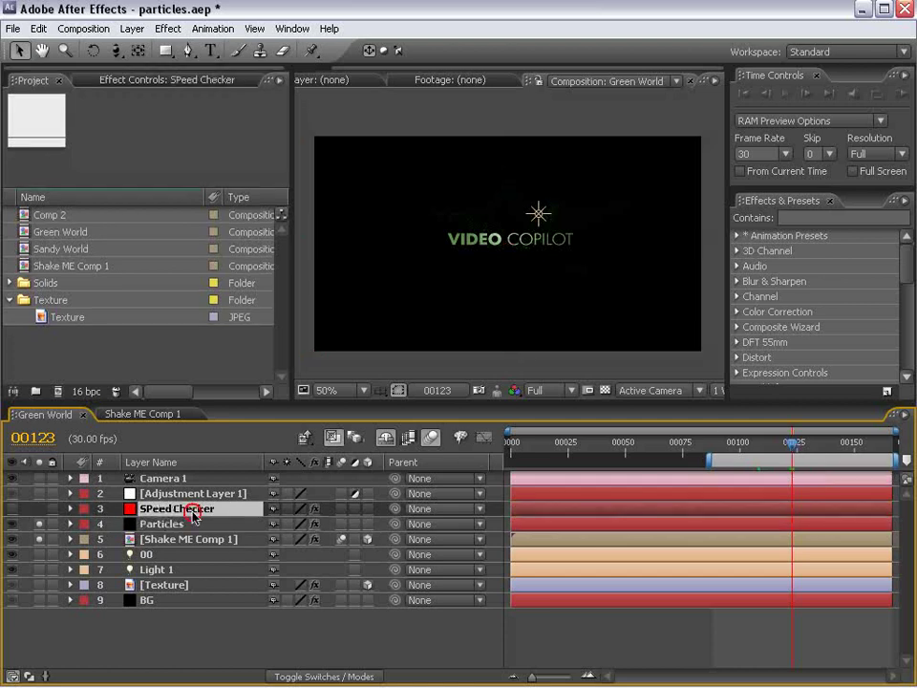
{"action": "key", "text": "e"}
{"action": "key", "text": "e"}
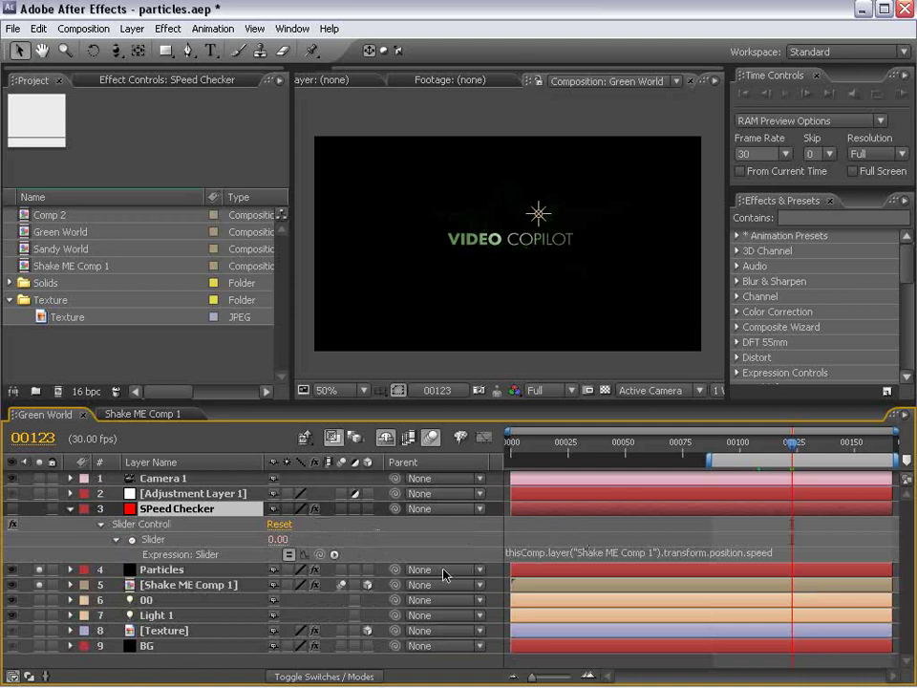
{"action": "left_click_drag", "start_coordinate": [792, 443], "coordinate": [740, 449]}
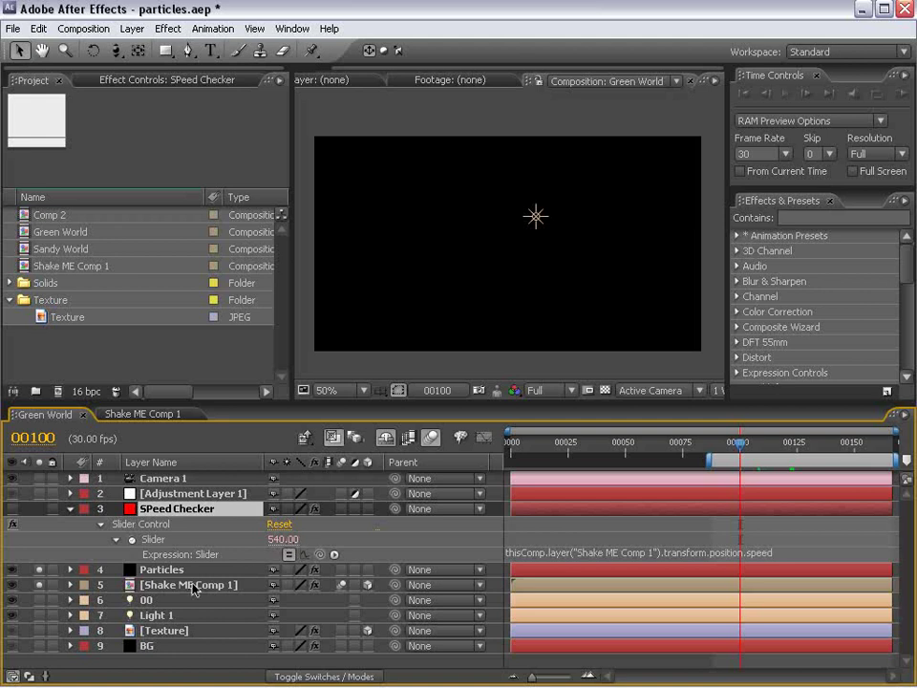
{"action": "mouse_move", "coordinate": [740, 444]}
{"action": "left_mouse_down"}
{"action": "mouse_move", "coordinate": [726, 443]}
{"action": "mouse_move", "coordinate": [849, 458]}
{"action": "left_mouse_up"}
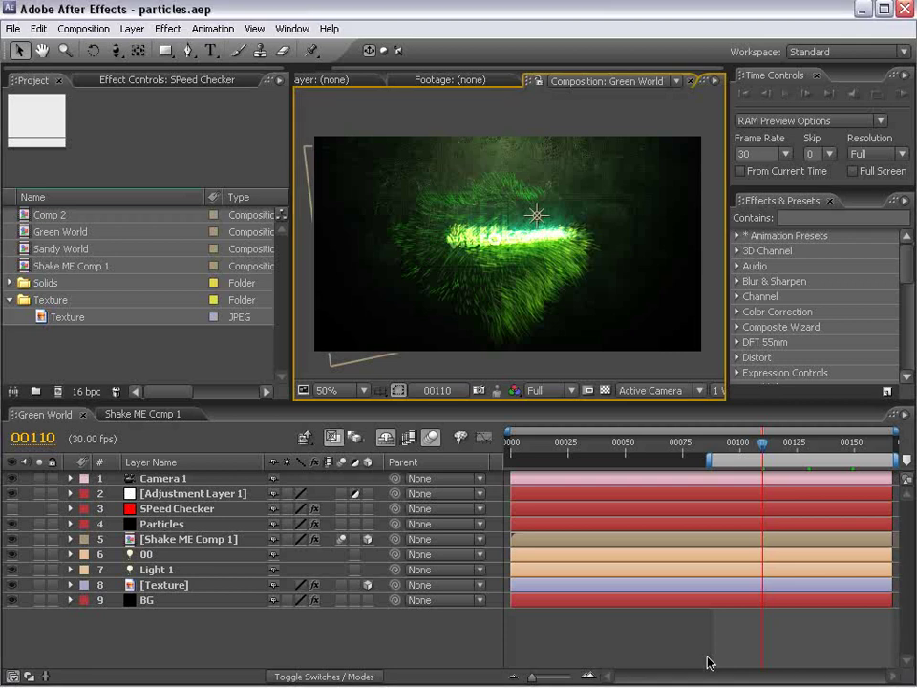
Step: Reset the User Interface Colors brightness to Default in Preferences
{"action": "left_click", "coordinate": [38, 29]}
{"action": "mouse_move", "coordinate": [138, 401]}
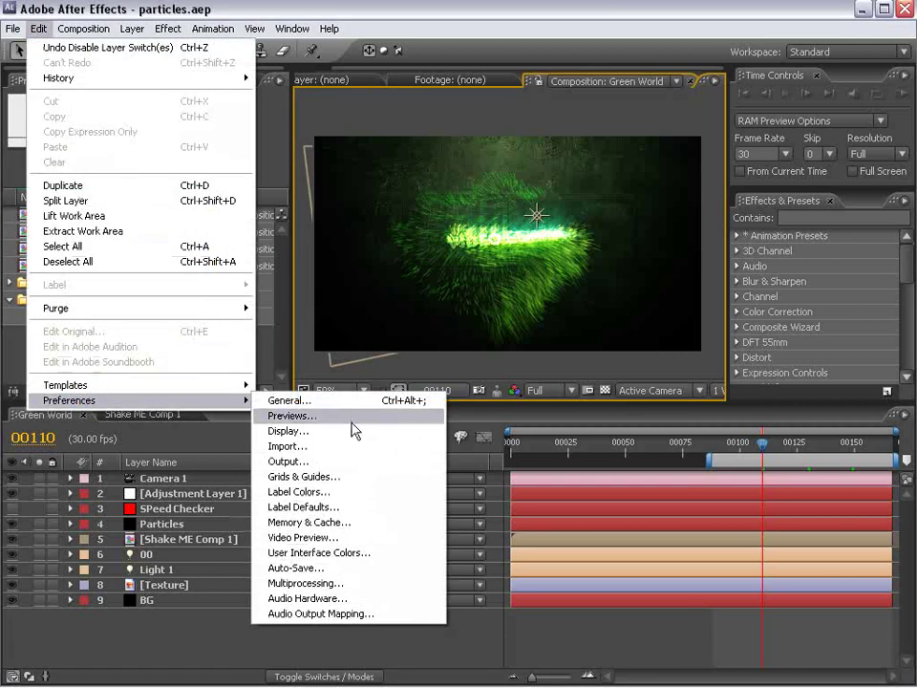
{"action": "left_click", "coordinate": [325, 552]}
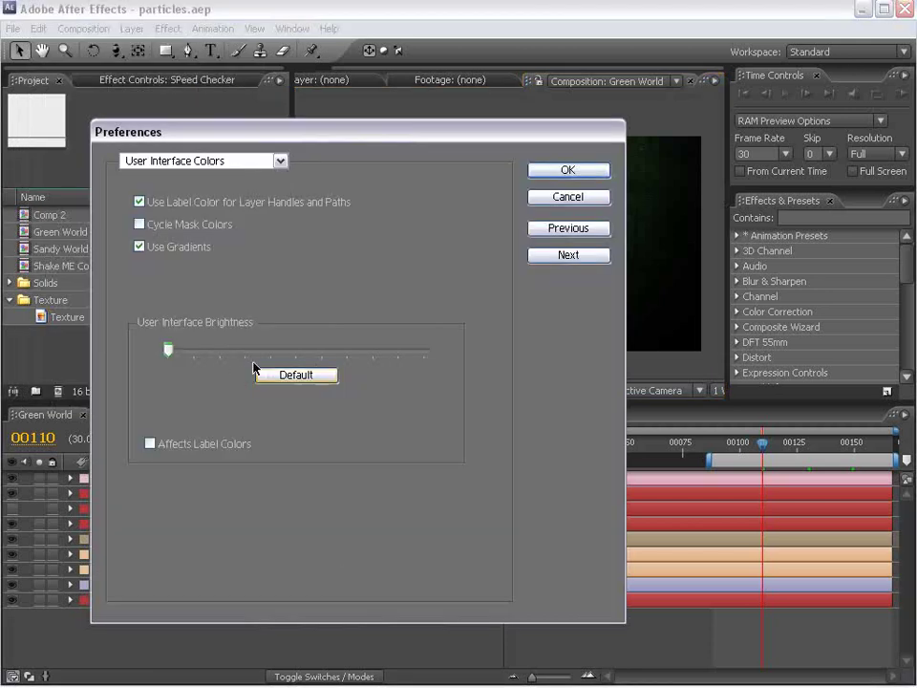
{"action": "left_click", "coordinate": [296, 377]}
{"action": "left_click", "coordinate": [589, 170]}
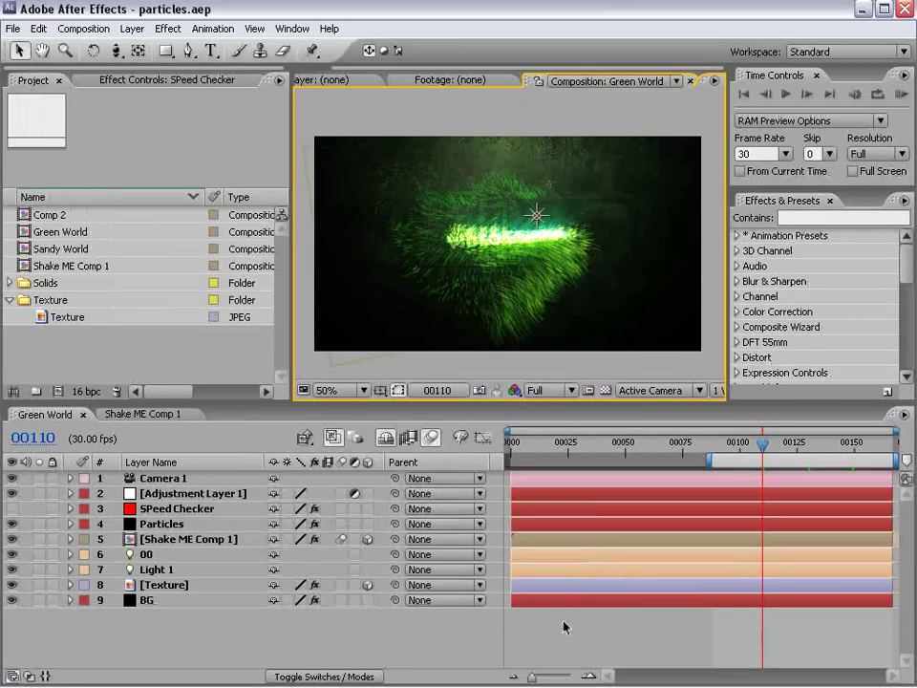
Step: Create Comp 3 using the NTSC D1 Widescreen Square Pixel (864×486) preset
{"action": "left_click", "coordinate": [84, 29]}
{"action": "left_click", "coordinate": [96, 49]}
{"action": "left_click", "coordinate": [475, 258]}
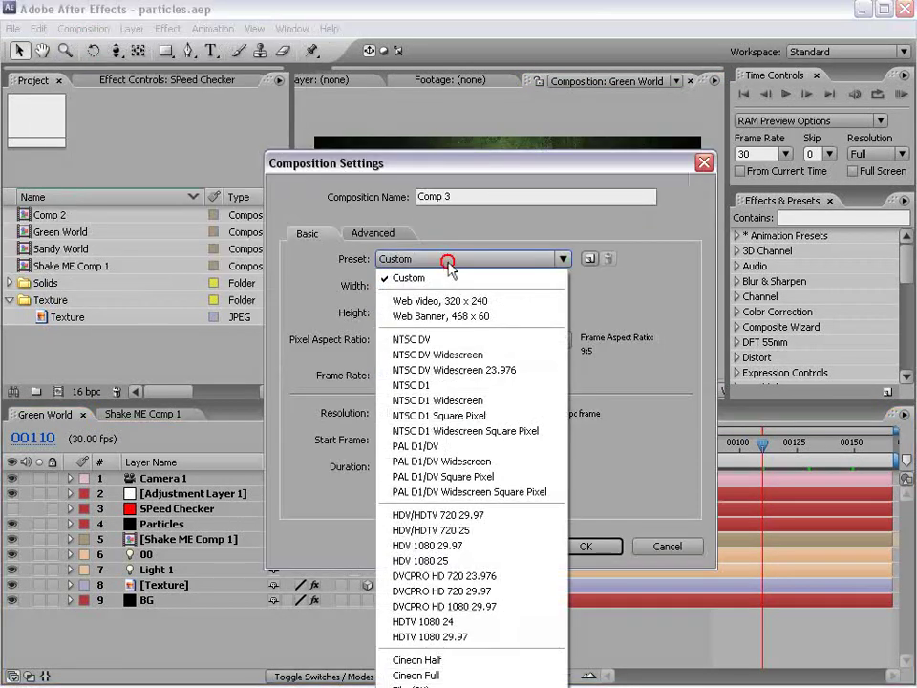
{"action": "left_click", "coordinate": [513, 431]}
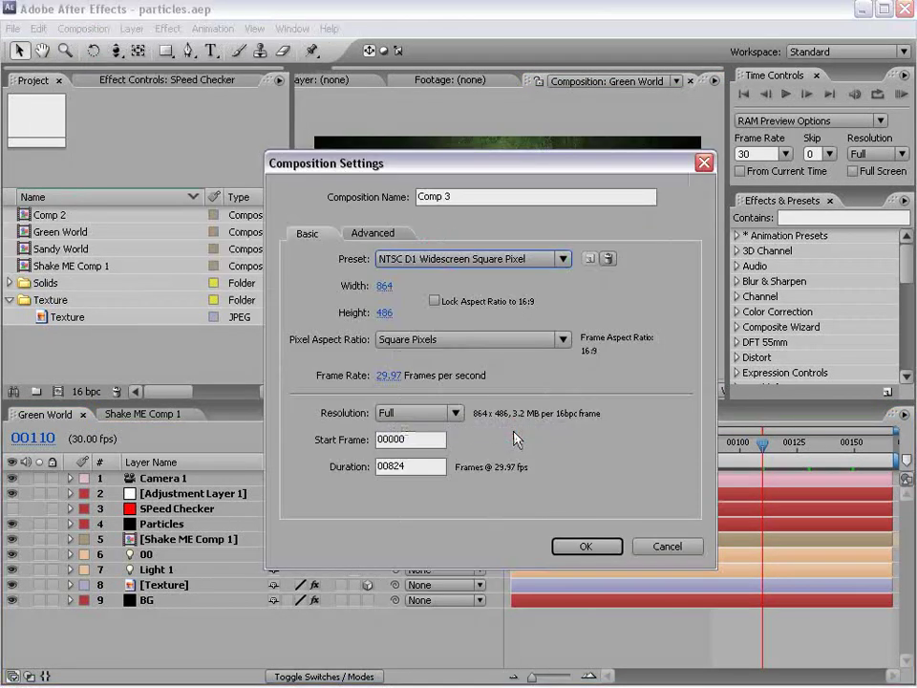
{"action": "left_click", "coordinate": [590, 547]}
{"action": "left_click", "coordinate": [575, 506]}
{"action": "left_click", "coordinate": [131, 29]}
Step: Add a green solid layer and rename it BG
{"action": "left_click", "coordinate": [460, 61]}
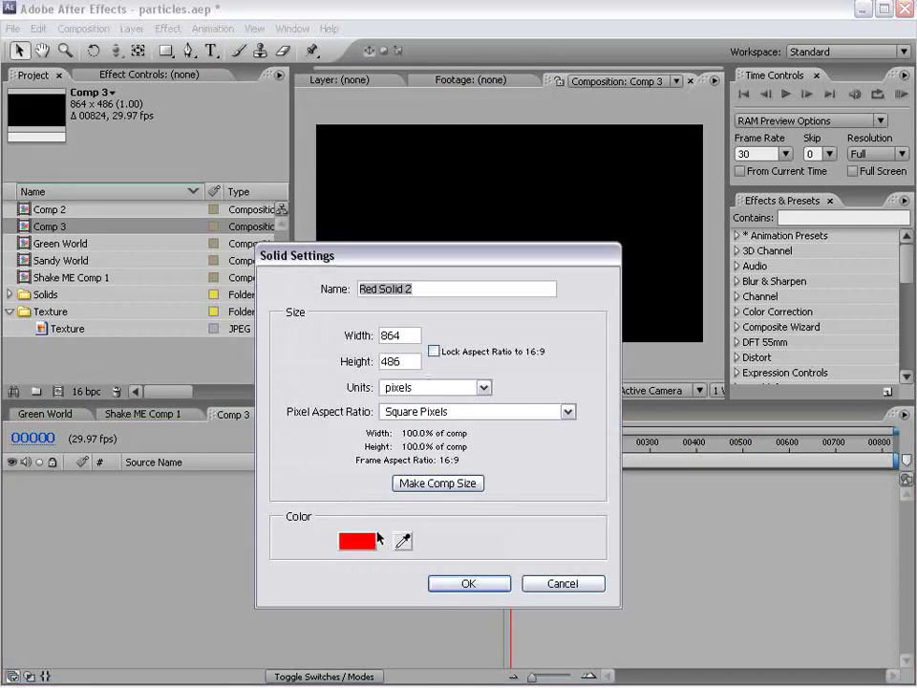
{"action": "left_click", "coordinate": [359, 542]}
{"action": "left_click_drag", "start_coordinate": [491, 535], "coordinate": [491, 482]}
{"action": "left_click", "coordinate": [455, 436]}
{"action": "left_click_drag", "start_coordinate": [455, 436], "coordinate": [468, 429]}
{"action": "left_click", "coordinate": [623, 321]}
{"action": "left_click", "coordinate": [470, 584]}
{"action": "left_click", "coordinate": [170, 479]}
{"action": "key", "text": "Return"}
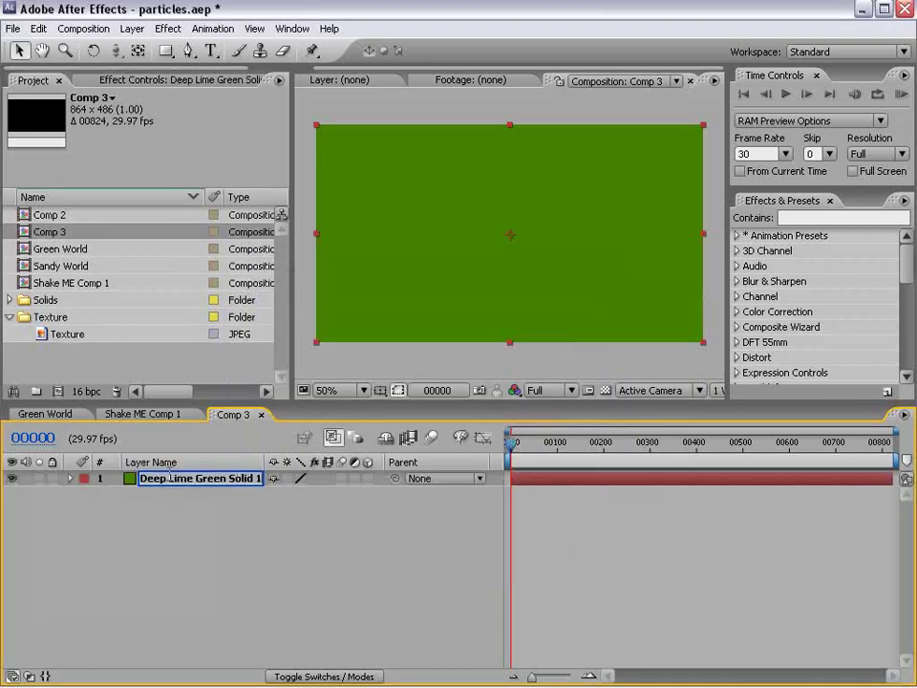
{"action": "type", "text": "BG"}
{"action": "key", "text": "Return"}
Step: Apply a radial Ramp to BG running from green at the start to black at the end
{"action": "left_click", "coordinate": [167, 29]}
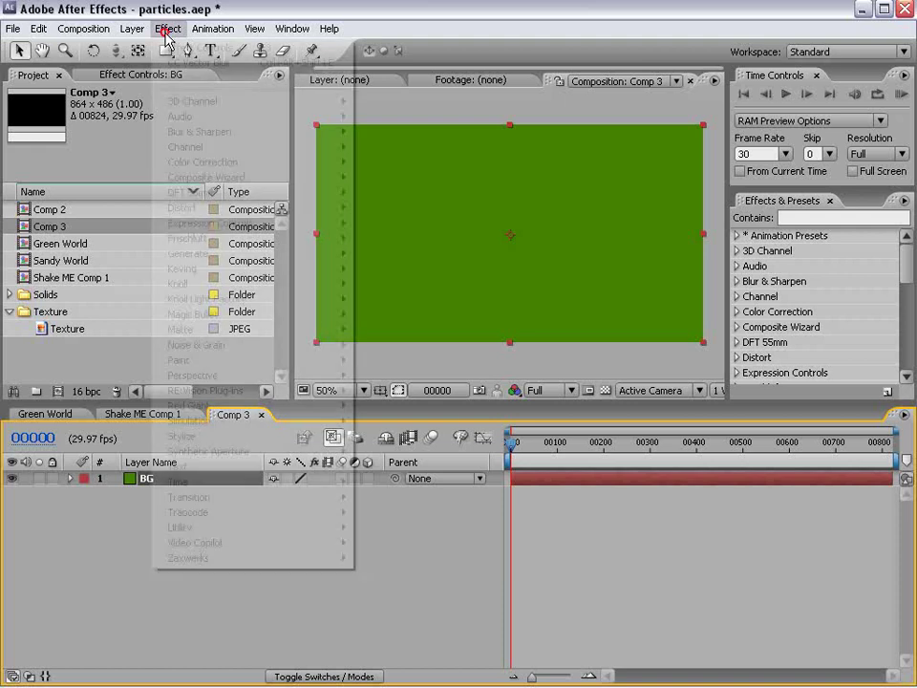
{"action": "mouse_move", "coordinate": [188, 253]}
{"action": "left_click", "coordinate": [411, 574]}
{"action": "left_click", "coordinate": [164, 199]}
{"action": "left_click", "coordinate": [142, 153]}
{"action": "left_click", "coordinate": [488, 467]}
{"action": "mouse_move", "coordinate": [446, 425]}
{"action": "left_mouse_down"}
{"action": "mouse_move", "coordinate": [511, 414]}
{"action": "mouse_move", "coordinate": [513, 447]}
{"action": "left_mouse_up"}
{"action": "left_click", "coordinate": [647, 320]}
{"action": "left_click", "coordinate": [143, 184]}
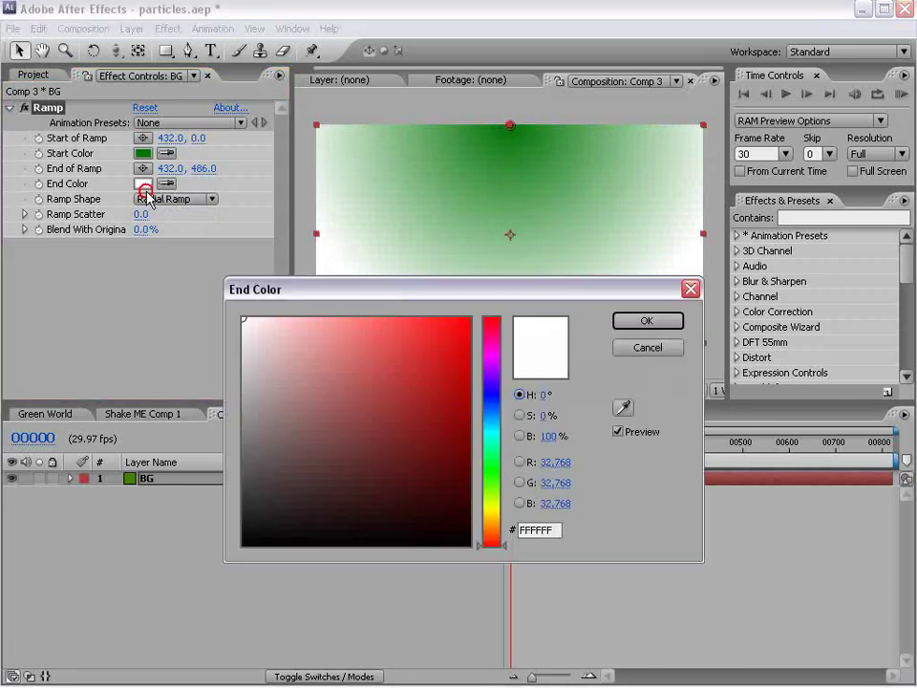
{"action": "left_click_drag", "start_coordinate": [311, 408], "coordinate": [631, 608]}
{"action": "left_click", "coordinate": [647, 322]}
Step: Move the ramp centre above the frame top and its end below the bottom edge
{"action": "key", "text": "comma"}
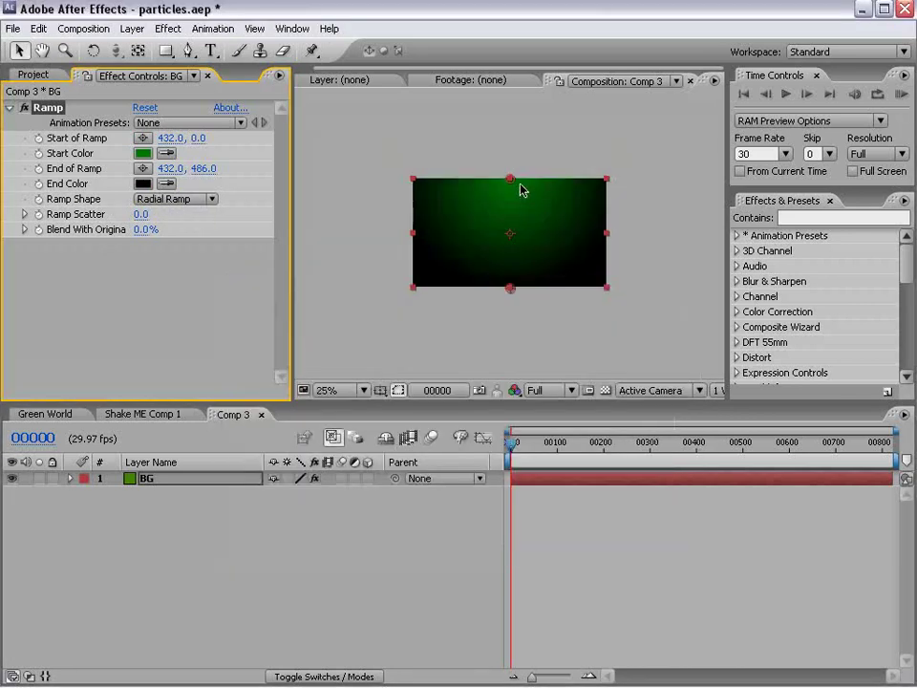
{"action": "left_click_drag", "start_coordinate": [510, 179], "coordinate": [510, 159]}
{"action": "left_click_drag", "start_coordinate": [510, 288], "coordinate": [511, 306]}
Step: Type the title VIDEO COPILOT and set the word VIDEO to Futura Md BT Bold
{"action": "key", "text": "period"}
{"action": "left_click", "coordinate": [212, 51]}
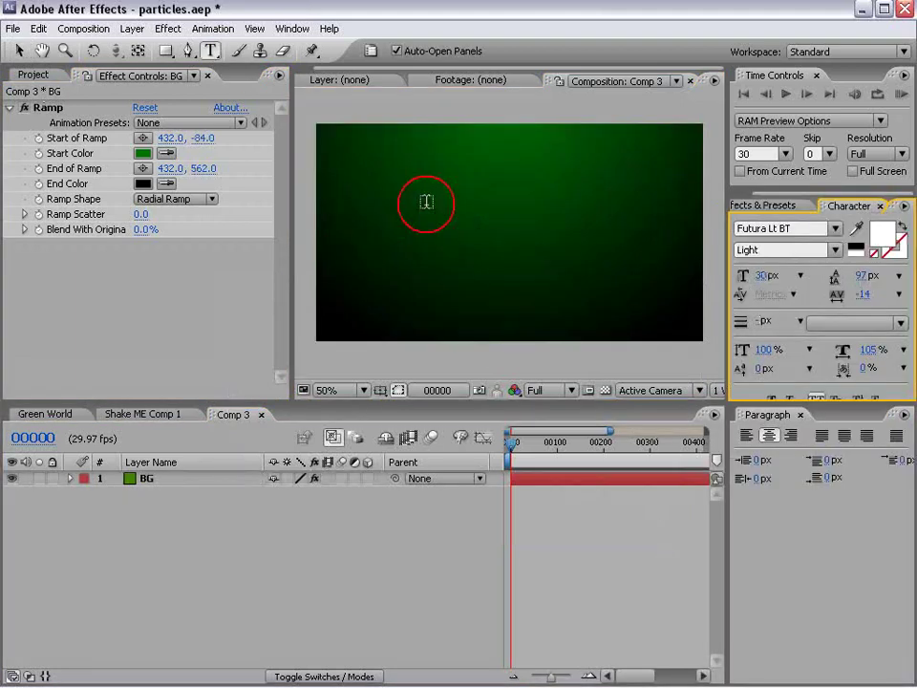
{"action": "left_click", "coordinate": [423, 234]}
{"action": "type", "text": "VIDEO COPILOT"}
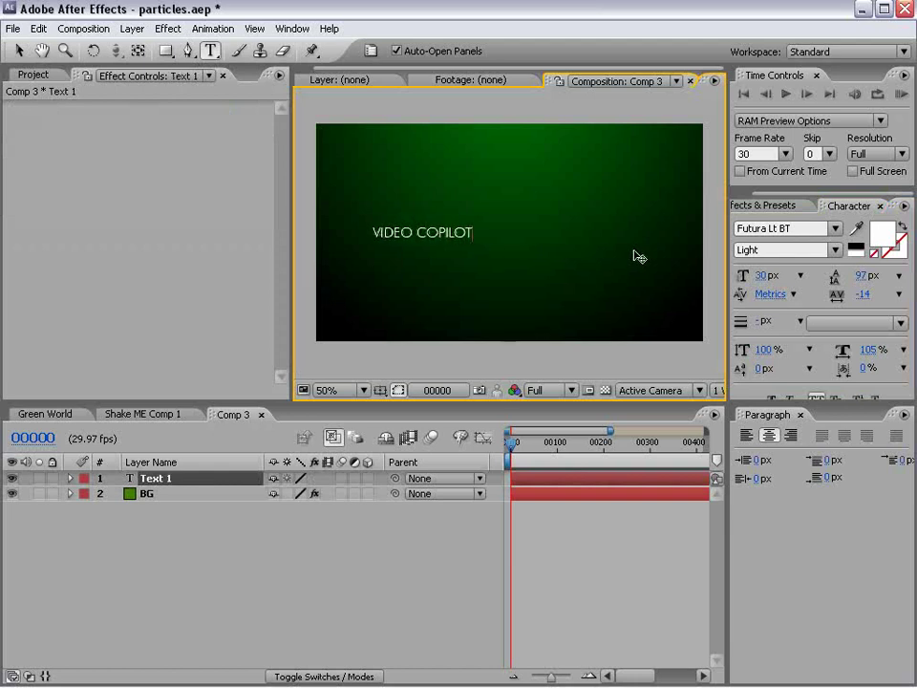
{"action": "left_click_drag", "start_coordinate": [413, 233], "coordinate": [372, 233]}
{"action": "left_click", "coordinate": [801, 228]}
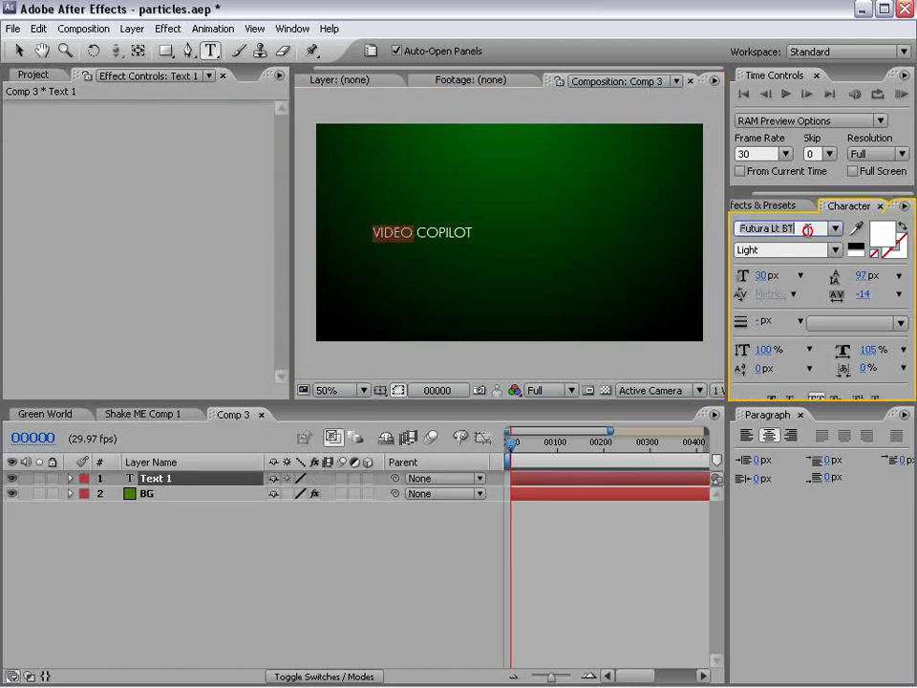
{"action": "type", "text": "Futura Md"}
{"action": "left_click", "coordinate": [19, 52]}
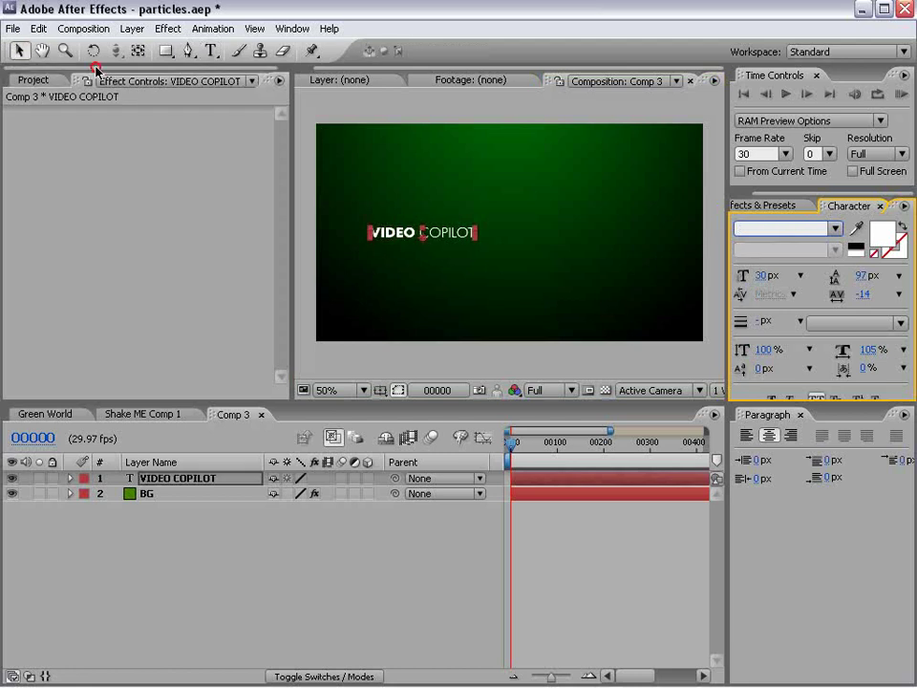
Step: Centre the title in the composition and close the character and paragraph panels
{"action": "mouse_move", "coordinate": [453, 237]}
{"action": "left_mouse_down"}
{"action": "mouse_move", "coordinate": [520, 239]}
{"action": "mouse_move", "coordinate": [587, 222]}
{"action": "left_mouse_up"}
{"action": "key", "text": "apostrophe"}
{"action": "key", "text": "F2"}
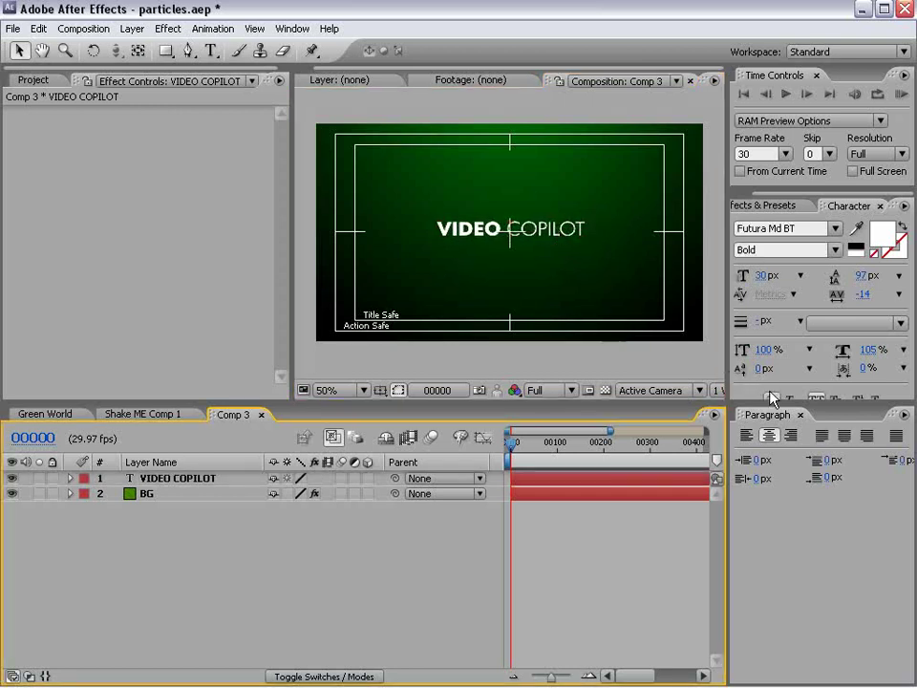
{"action": "left_click", "coordinate": [801, 415]}
{"action": "left_click", "coordinate": [881, 207]}
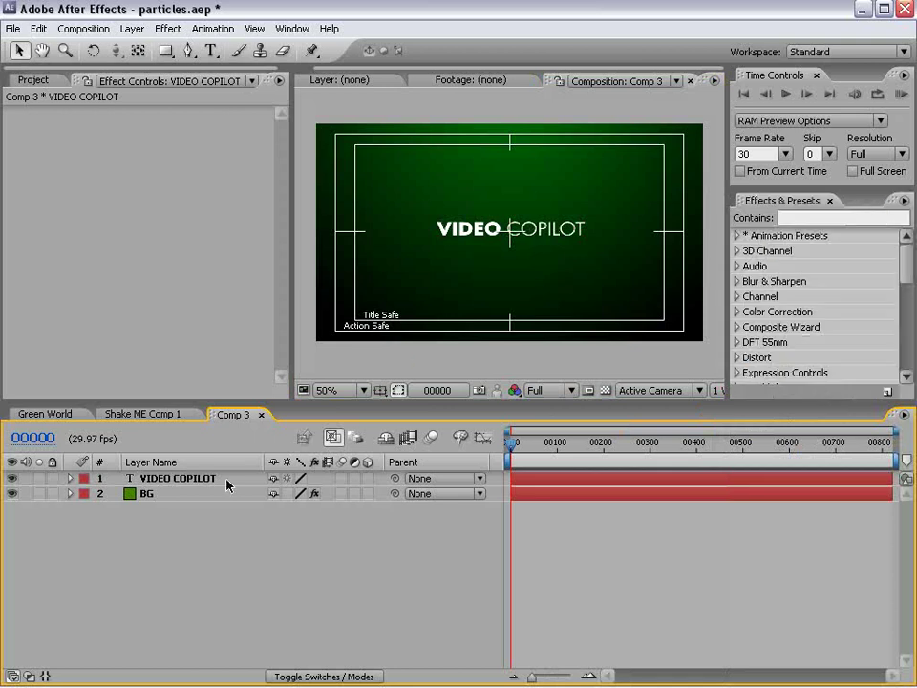
{"action": "key", "text": "apostrophe"}
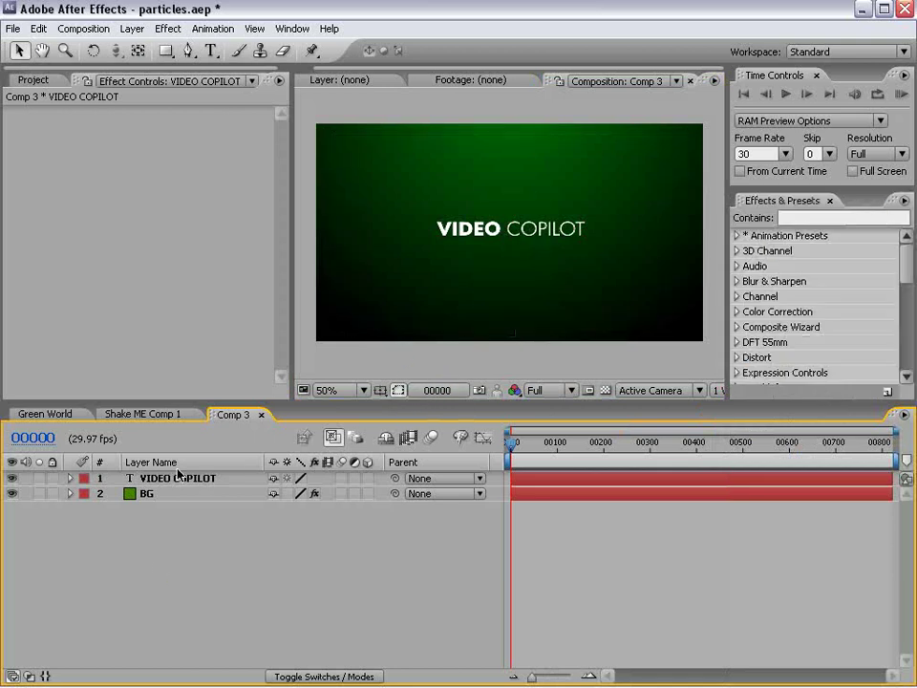
Step: Pre-compose the VIDEO COPILOT text layer into a composition named TEXT
{"action": "left_click", "coordinate": [177, 478]}
{"action": "left_click", "coordinate": [132, 29]}
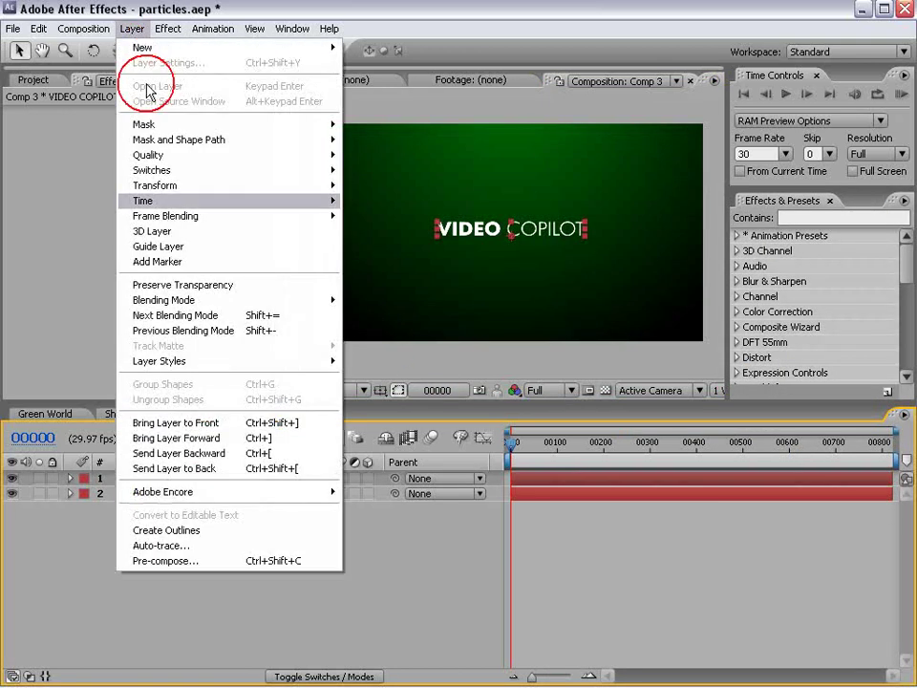
{"action": "left_click", "coordinate": [181, 562]}
{"action": "type", "text": "TEX"}
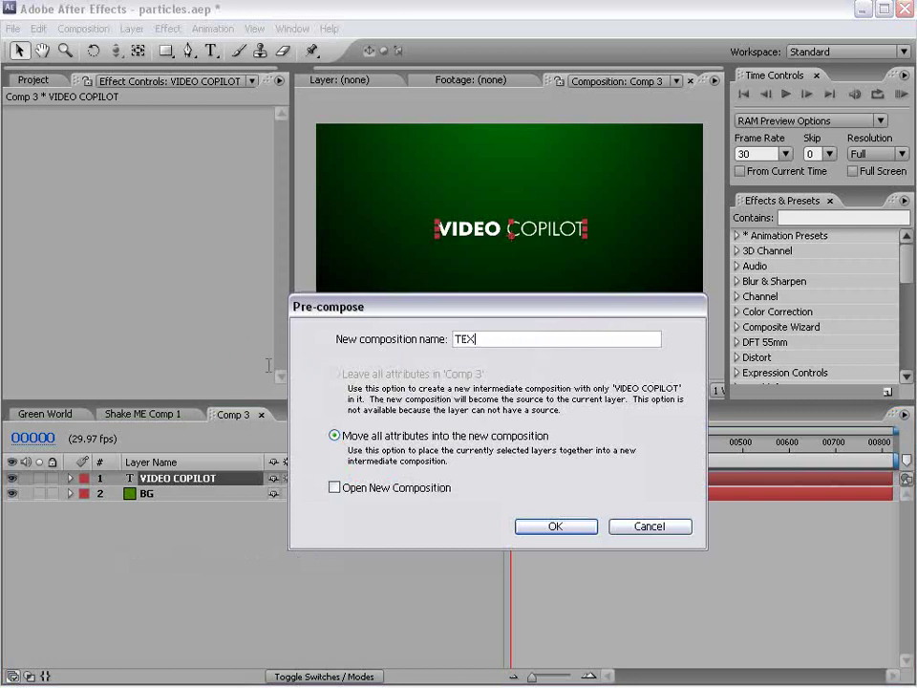
{"action": "type", "text": "T"}
{"action": "left_click", "coordinate": [558, 527]}
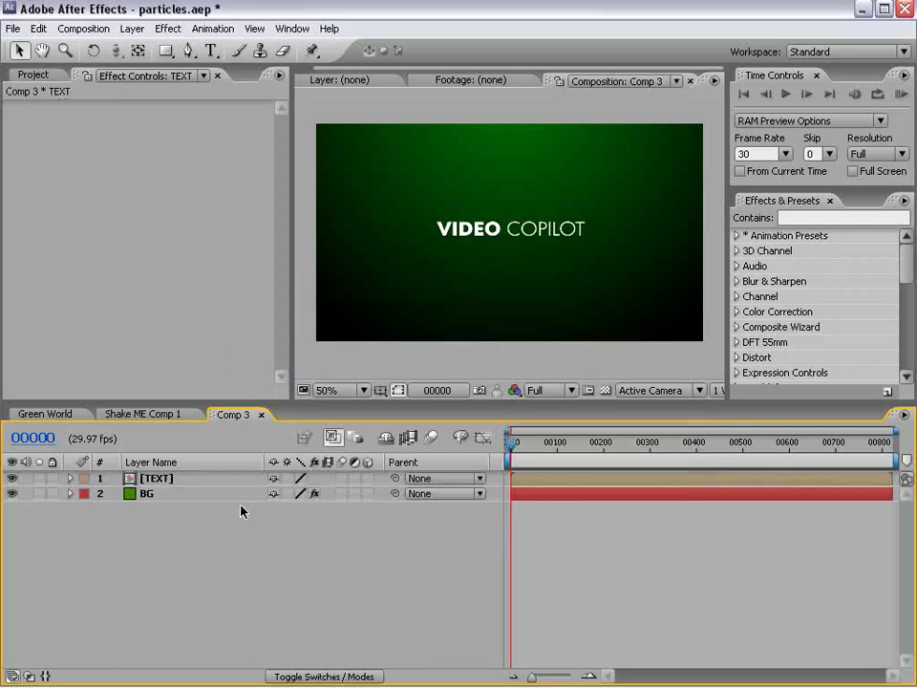
Step: Create a blue solid layer named Particular
{"action": "left_click", "coordinate": [134, 29]}
{"action": "mouse_move", "coordinate": [143, 47]}
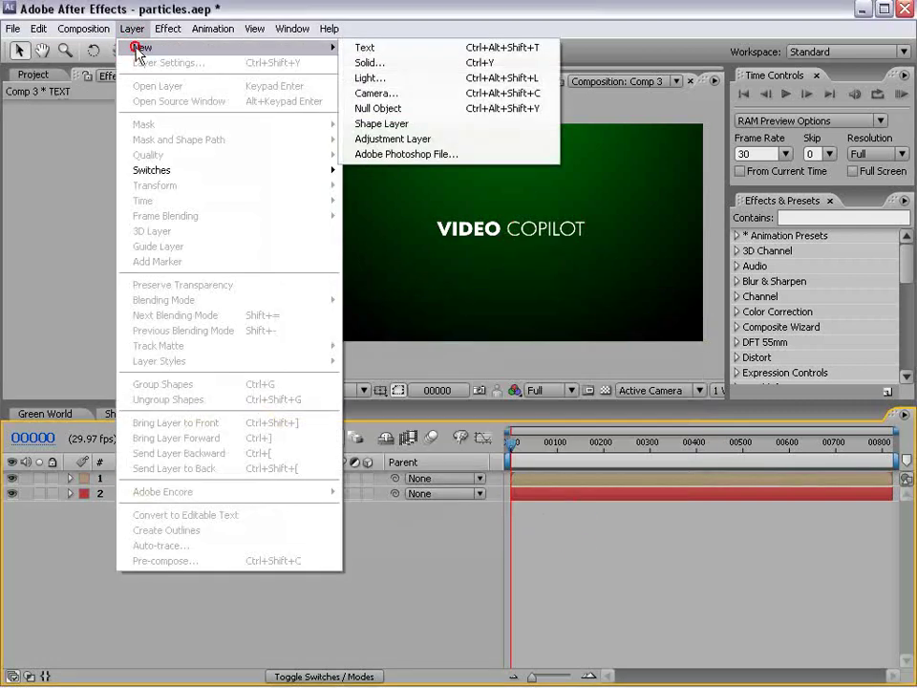
{"action": "left_click", "coordinate": [381, 64]}
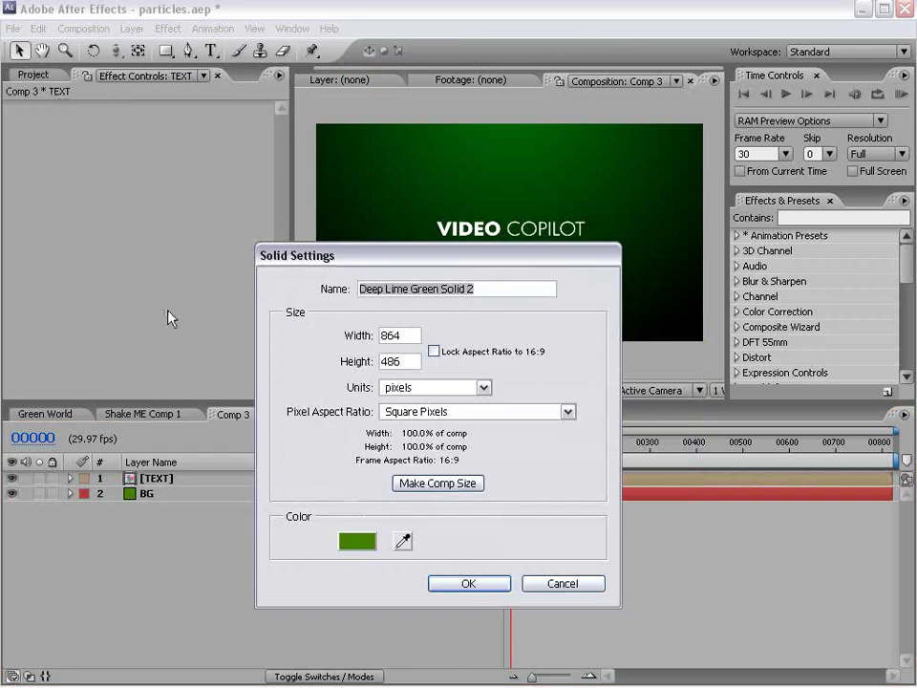
{"action": "type", "text": "Particular"}
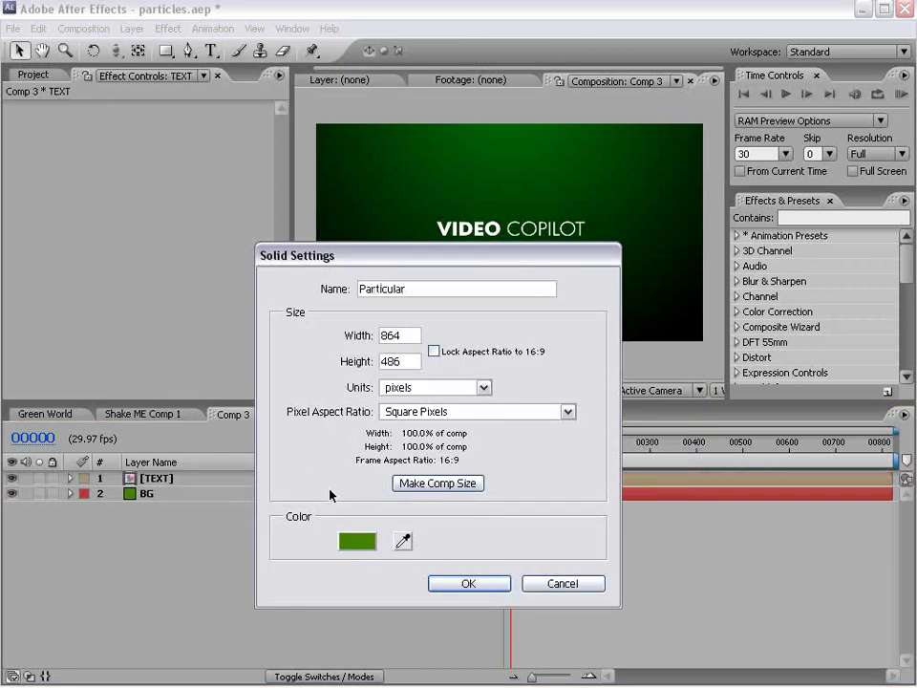
{"action": "left_click", "coordinate": [356, 548]}
{"action": "left_click_drag", "start_coordinate": [490, 434], "coordinate": [490, 409]}
{"action": "left_click", "coordinate": [635, 323]}
{"action": "left_click", "coordinate": [484, 579]}
Step: Apply Trapcode Particular to the solid and scrub to preview the particles
{"action": "left_click", "coordinate": [169, 28]}
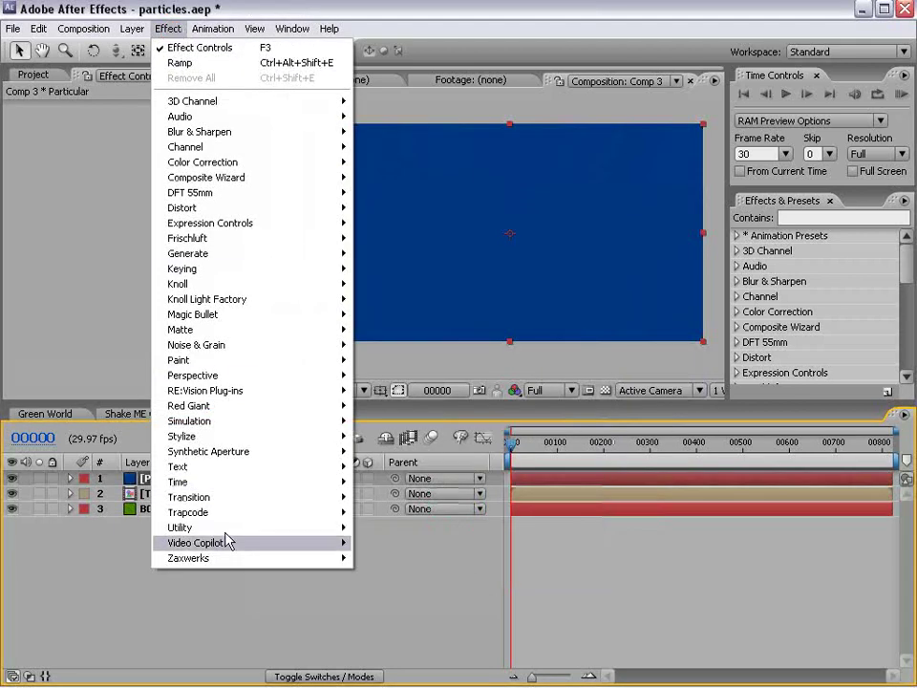
{"action": "mouse_move", "coordinate": [188, 512]}
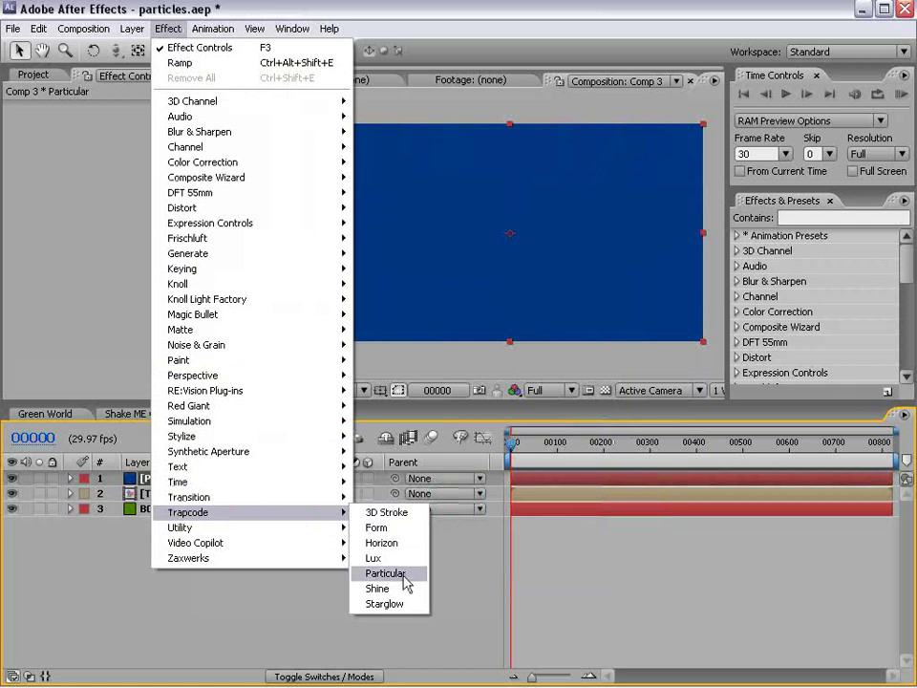
{"action": "left_click", "coordinate": [410, 574]}
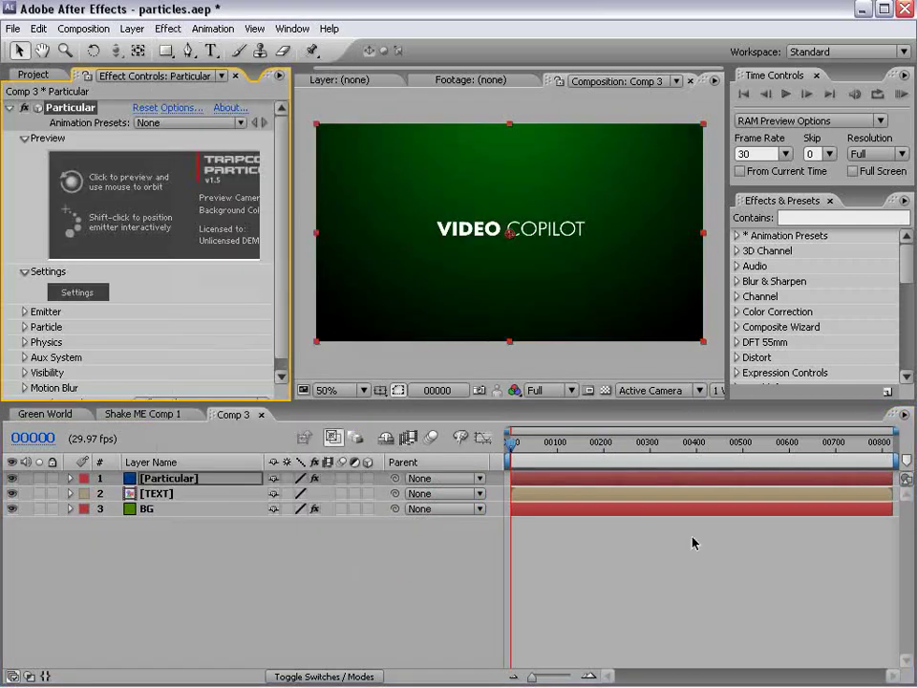
{"action": "left_click_drag", "start_coordinate": [528, 444], "coordinate": [690, 464]}
{"action": "left_click", "coordinate": [606, 468]}
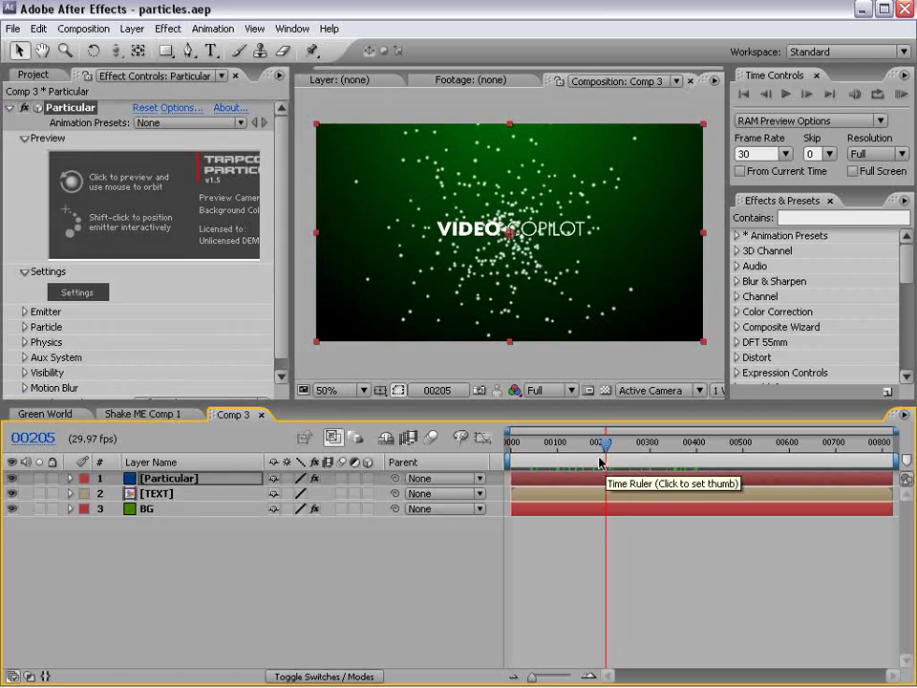
Step: Set Particular's Emitter Type to Box with Velocity 0
{"action": "left_click_drag", "start_coordinate": [285, 401], "coordinate": [285, 437]}
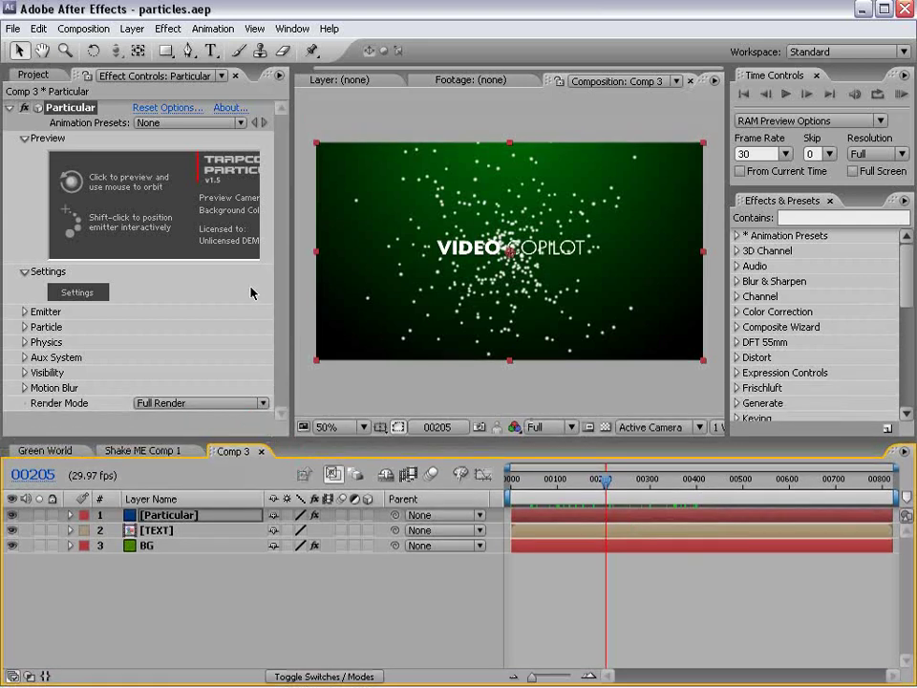
{"action": "left_click", "coordinate": [23, 311]}
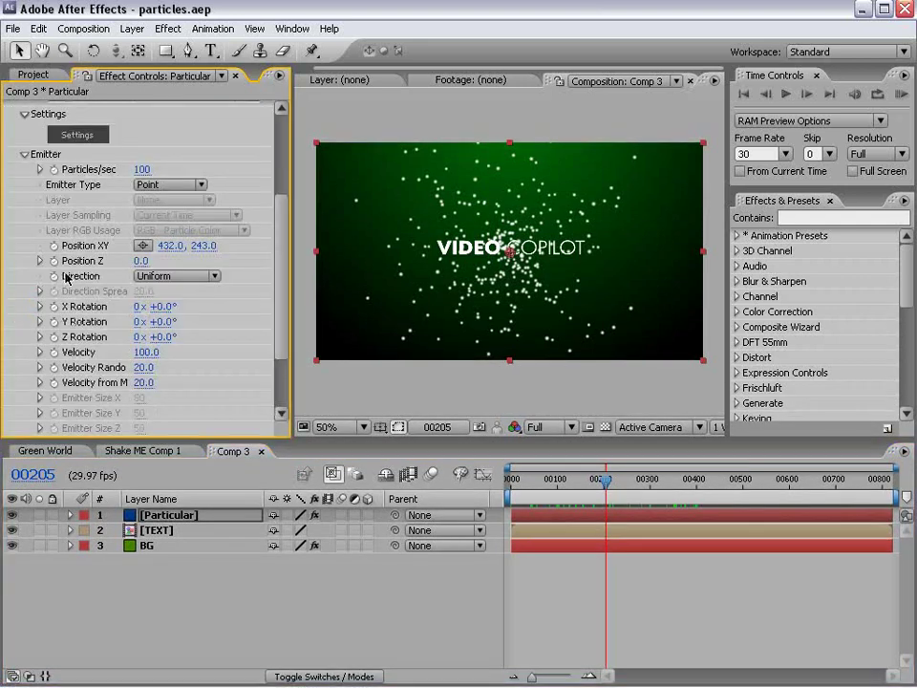
{"action": "left_click", "coordinate": [169, 186]}
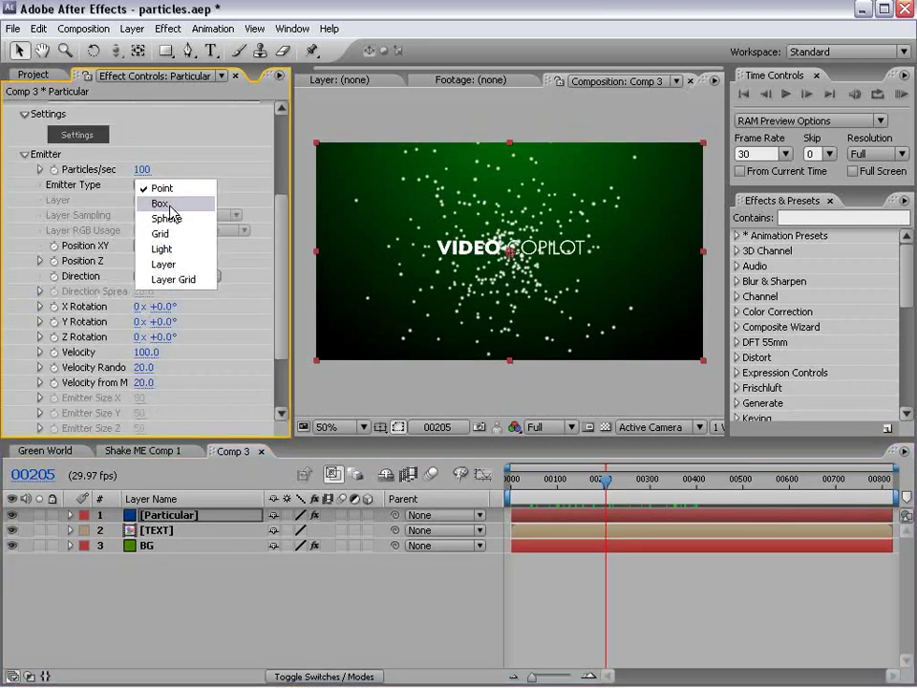
{"action": "left_click_drag", "start_coordinate": [147, 352], "coordinate": [144, 353]}
{"action": "left_click", "coordinate": [144, 353]}
{"action": "type", "text": "0"}
{"action": "key", "text": "Return"}
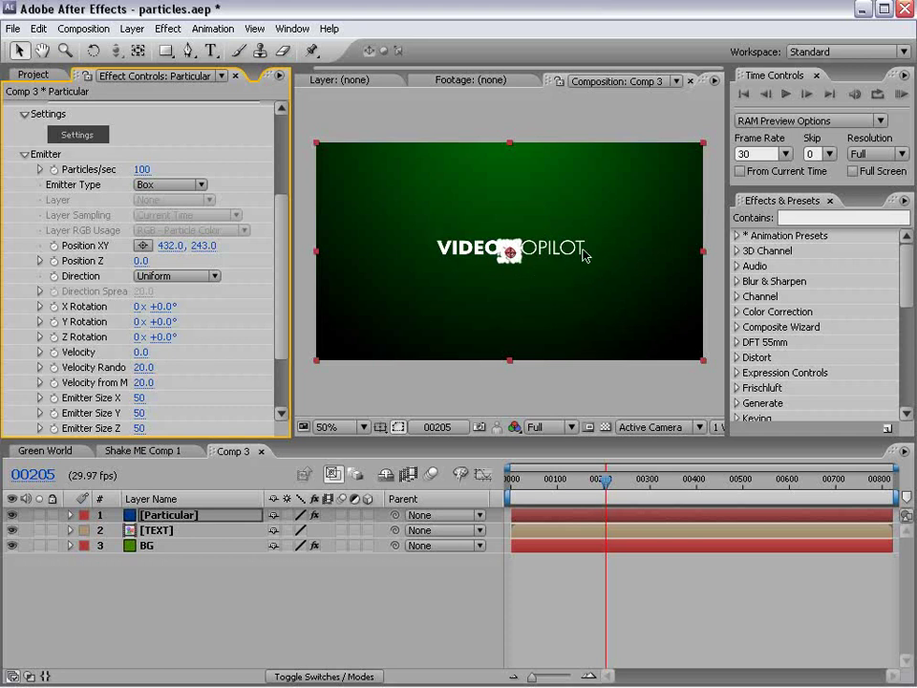
Step: Make the emitter box wide and shallow across the title, add depth, and make TEXT 3D
{"action": "scroll", "coordinate": [284, 287], "scroll_direction": "down", "scroll_amount": 2}
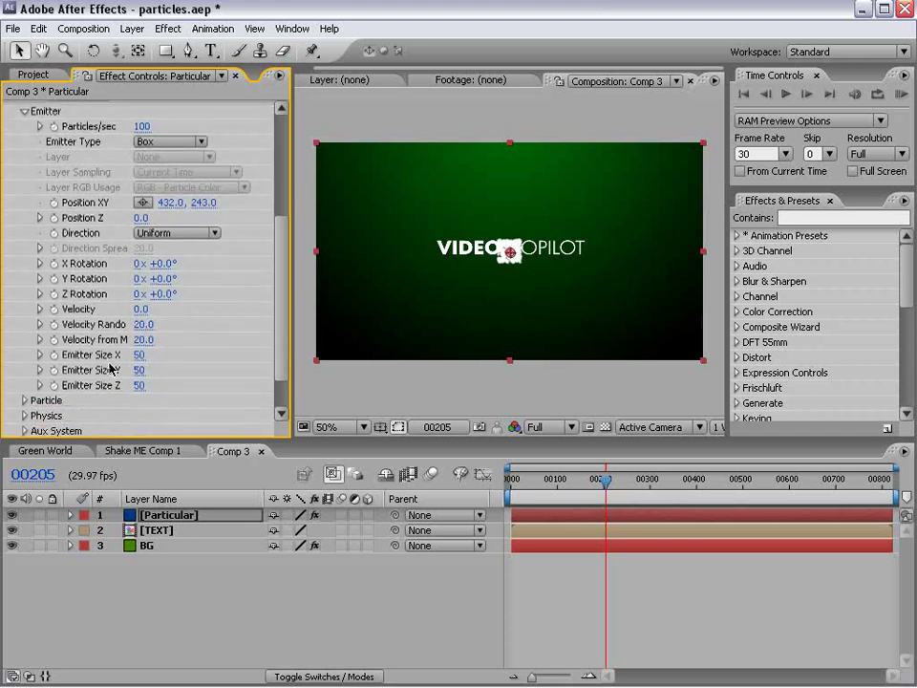
{"action": "left_click", "coordinate": [140, 370]}
{"action": "type", "text": "25"}
{"action": "key", "text": "Return"}
{"action": "mouse_move", "coordinate": [140, 370]}
{"action": "left_mouse_down"}
{"action": "mouse_move", "coordinate": [190, 344]}
{"action": "mouse_move", "coordinate": [368, 334]}
{"action": "left_mouse_up"}
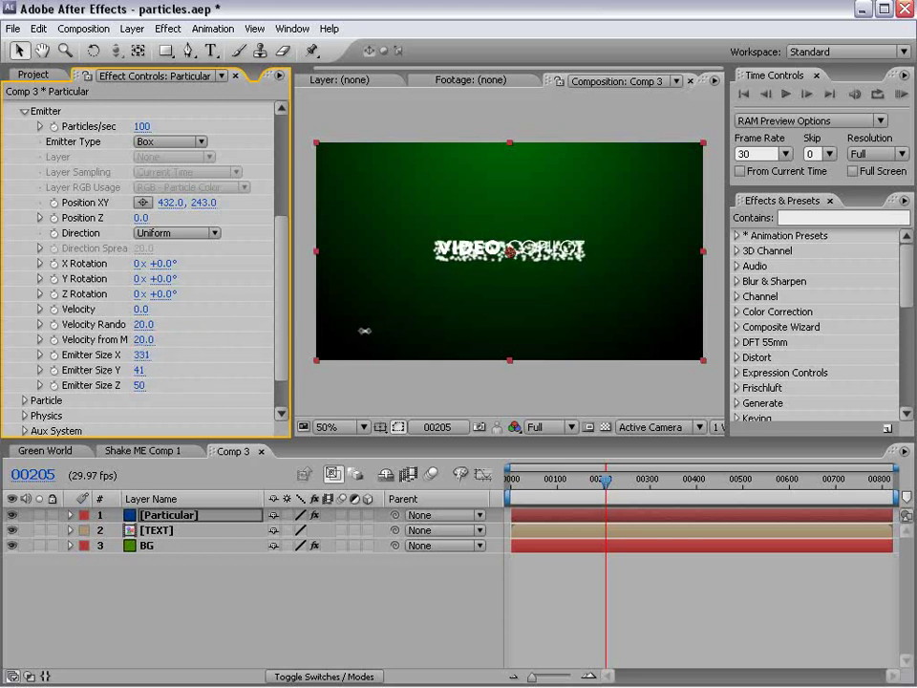
{"action": "left_click_drag", "start_coordinate": [139, 385], "coordinate": [146, 384]}
{"action": "left_click", "coordinate": [170, 533]}
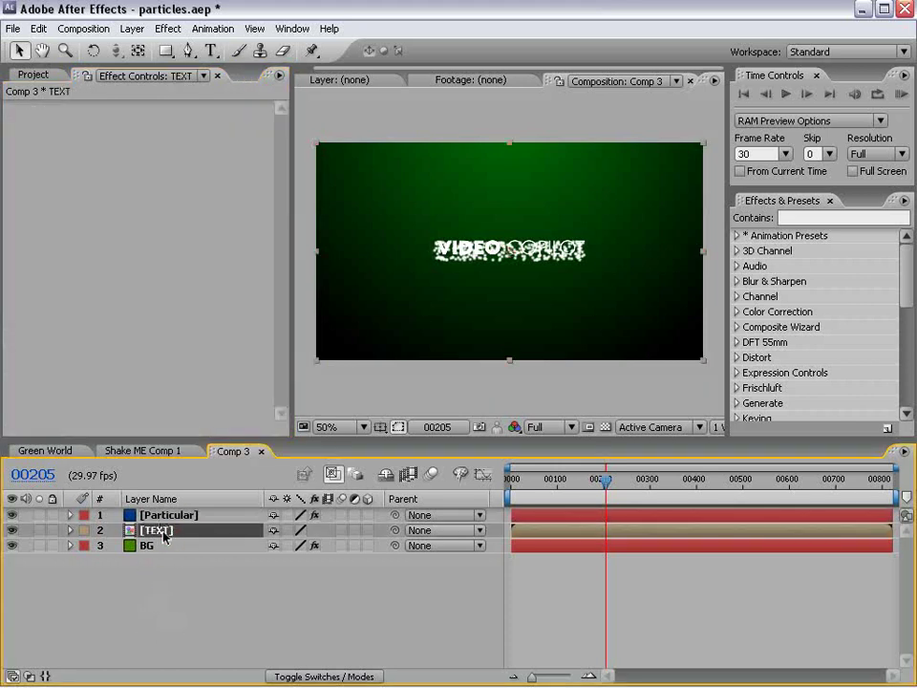
{"action": "left_click", "coordinate": [367, 530]}
Step: Show the TEXT layer's Position and add an expression to Particular's emitter Position XY
{"action": "left_click", "coordinate": [165, 515]}
{"action": "left_click", "coordinate": [285, 232]}
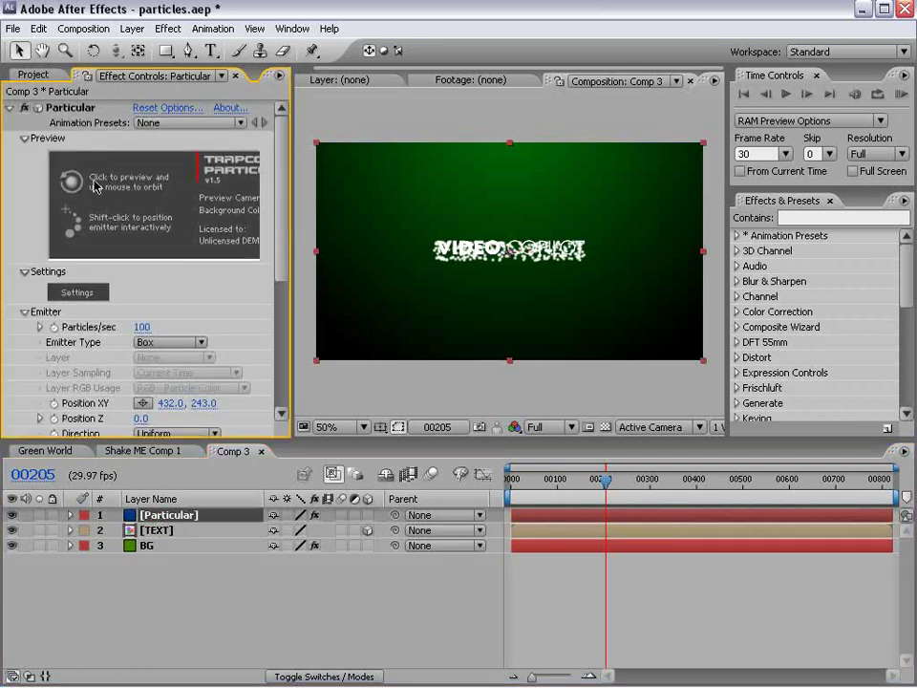
{"action": "left_click", "coordinate": [167, 530]}
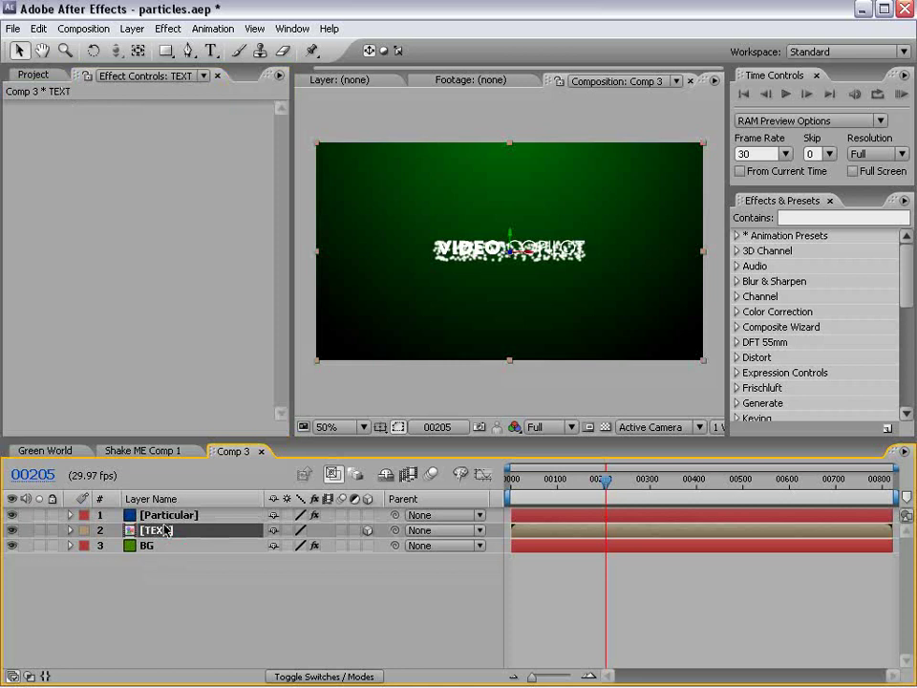
{"action": "key", "text": "p"}
{"action": "left_click", "coordinate": [167, 515]}
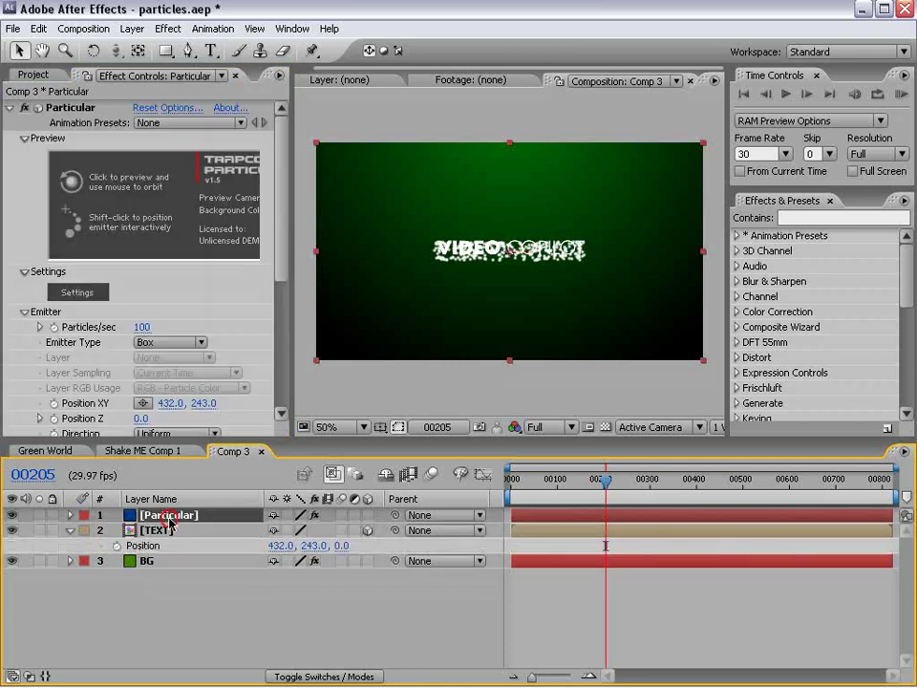
{"action": "left_click_drag", "start_coordinate": [279, 181], "coordinate": [283, 271]}
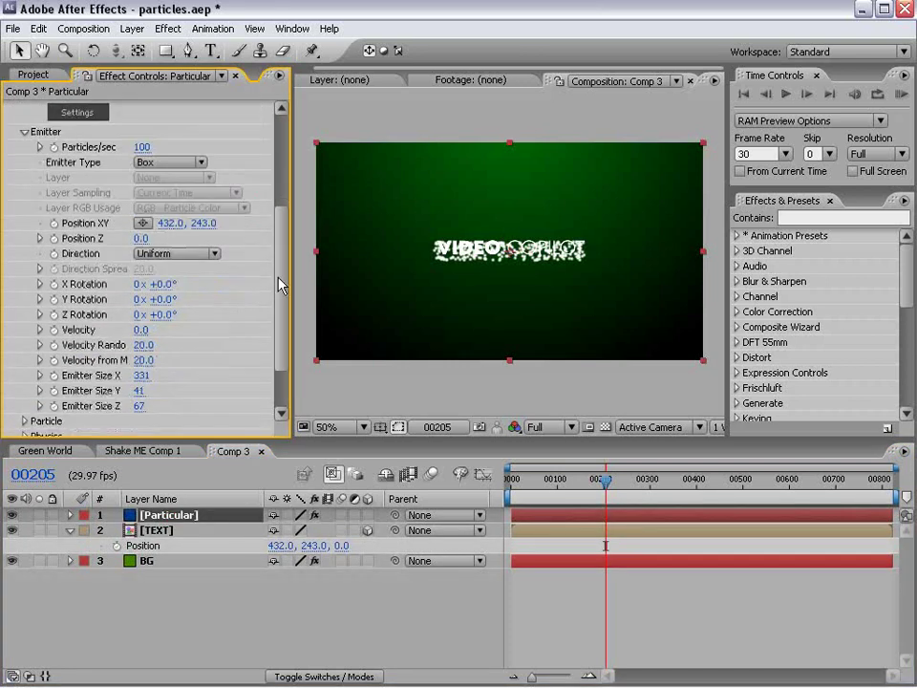
{"action": "left_click", "coordinate": [54, 223], "text": "alt"}
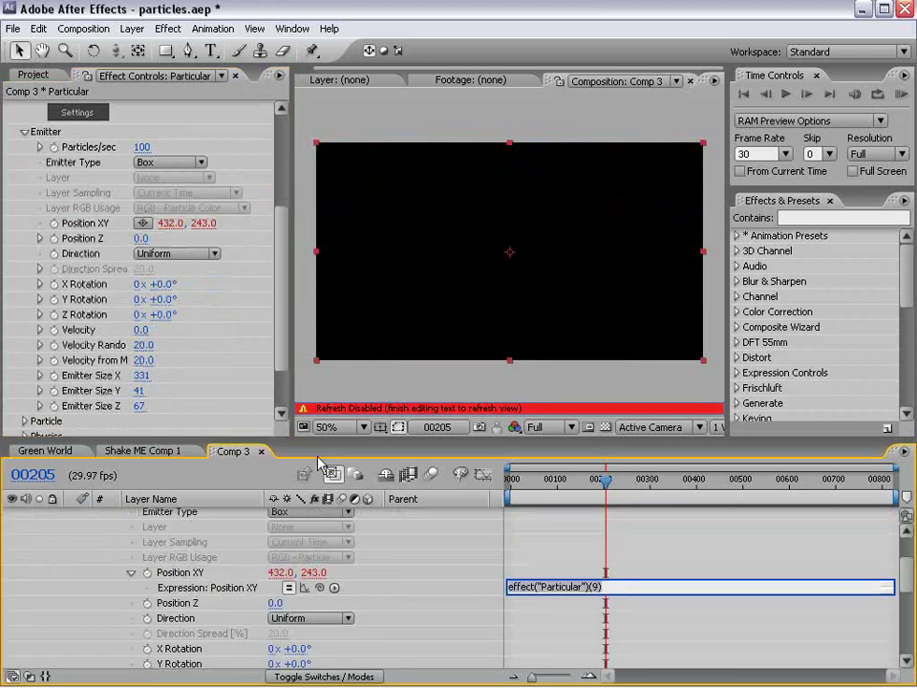
Step: Pickwhip the Position XY expression to the TEXT layer's Position
{"action": "left_click_drag", "start_coordinate": [319, 443], "coordinate": [319, 237]}
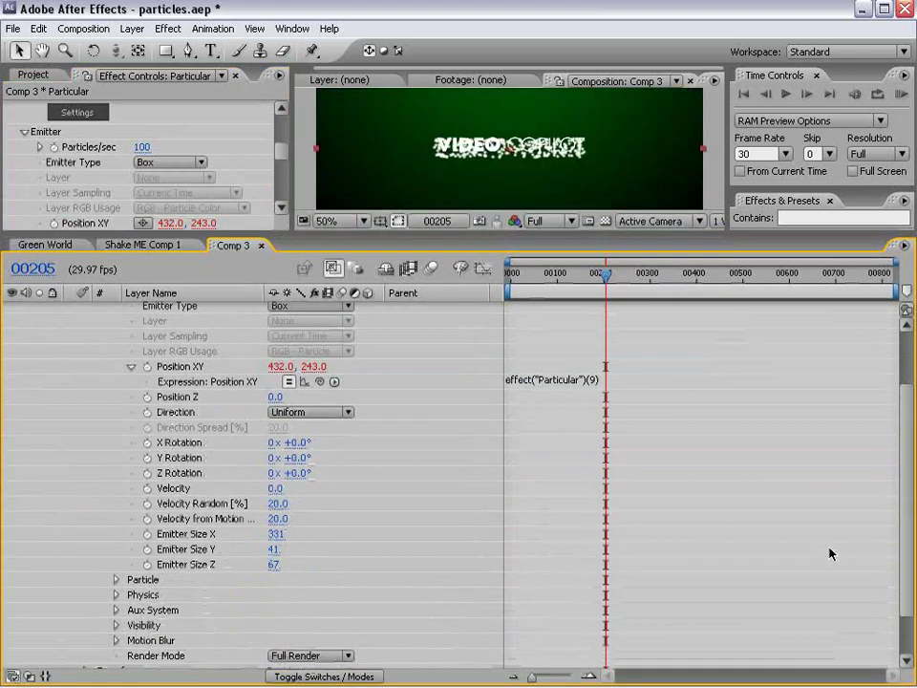
{"action": "scroll", "coordinate": [912, 578], "scroll_direction": "up", "scroll_amount": 3}
{"action": "left_click", "coordinate": [554, 461]}
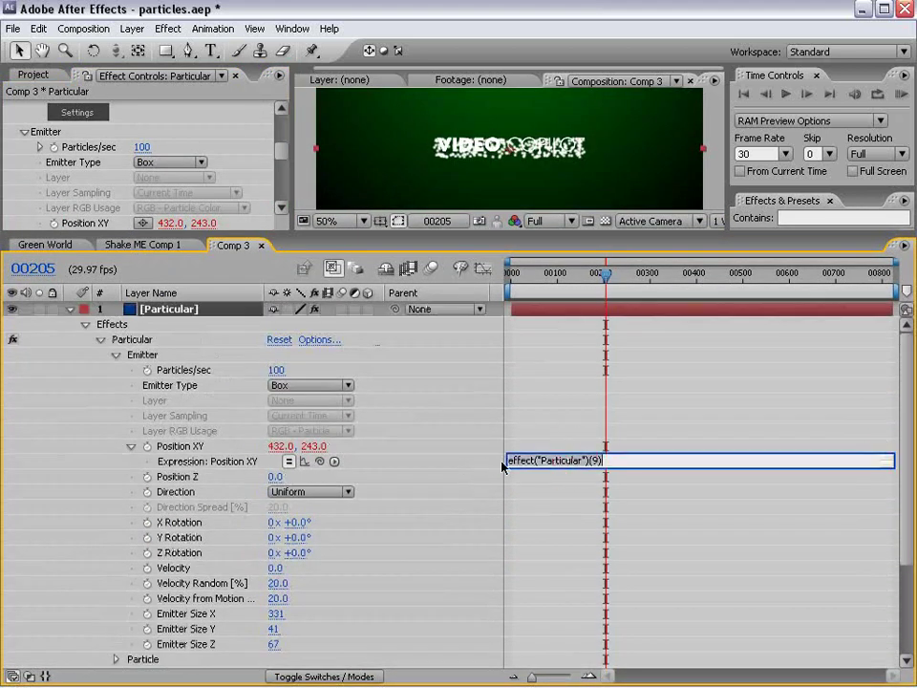
{"action": "left_click_drag", "start_coordinate": [320, 461], "coordinate": [177, 651]}
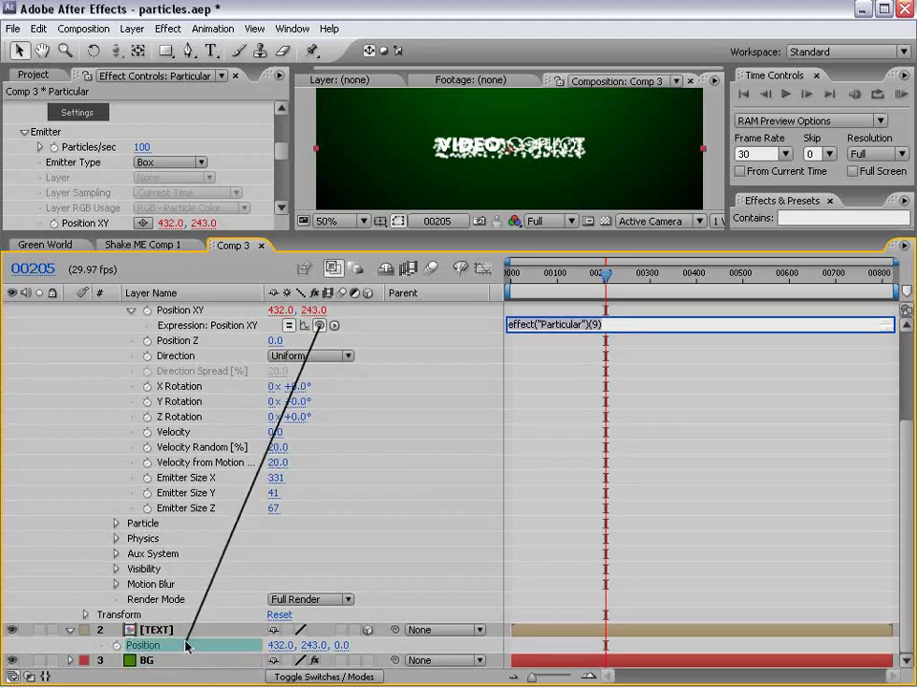
{"action": "left_click_drag", "start_coordinate": [178, 652], "coordinate": [197, 649]}
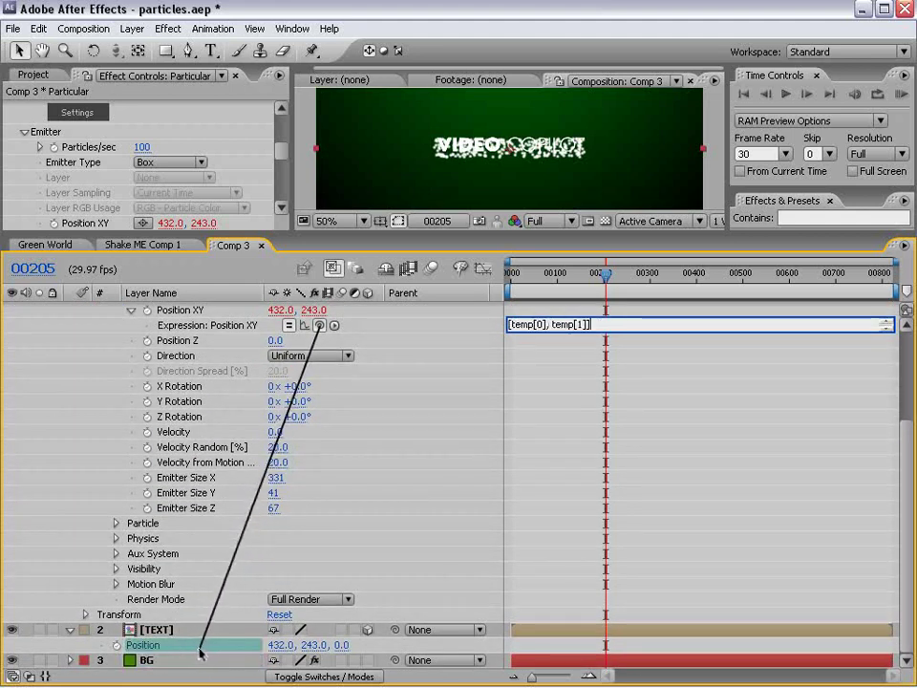
{"action": "left_click", "coordinate": [557, 370]}
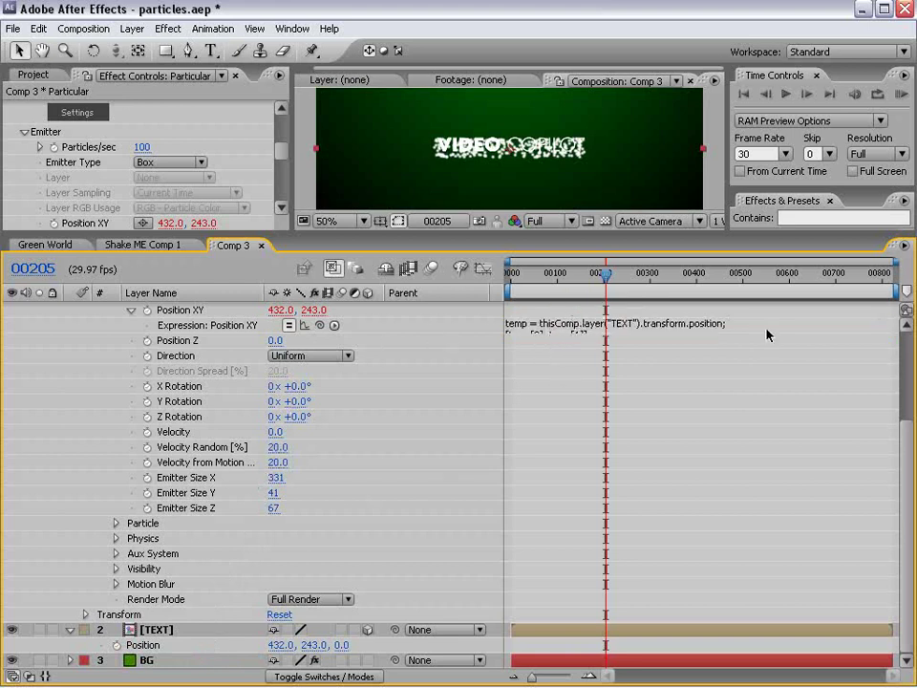
Step: Drag the text to confirm the emitter follows, then undo the move
{"action": "left_click_drag", "start_coordinate": [902, 392], "coordinate": [903, 325]}
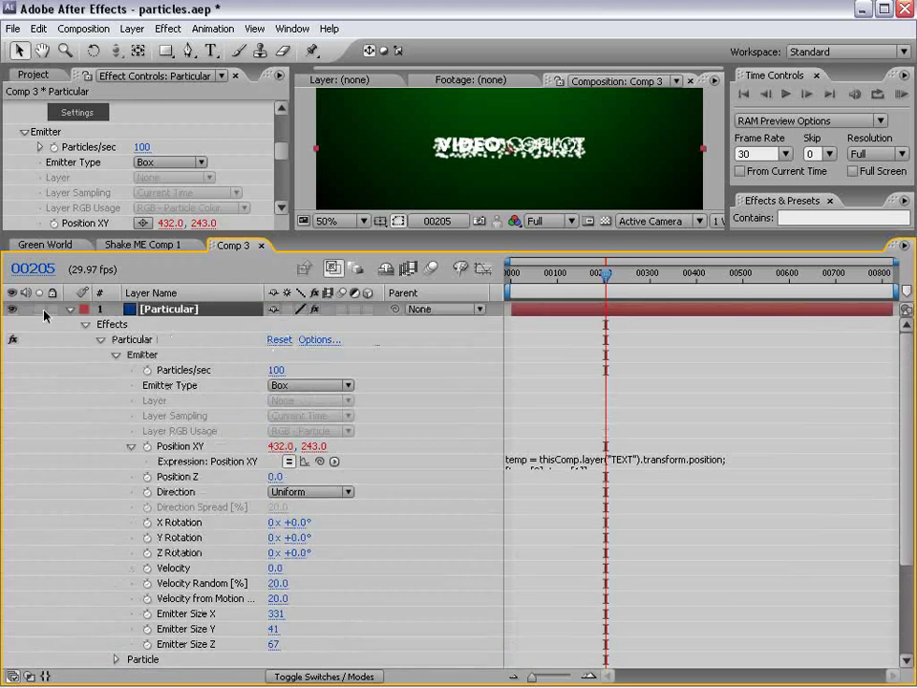
{"action": "left_click_drag", "start_coordinate": [316, 147], "coordinate": [385, 165]}
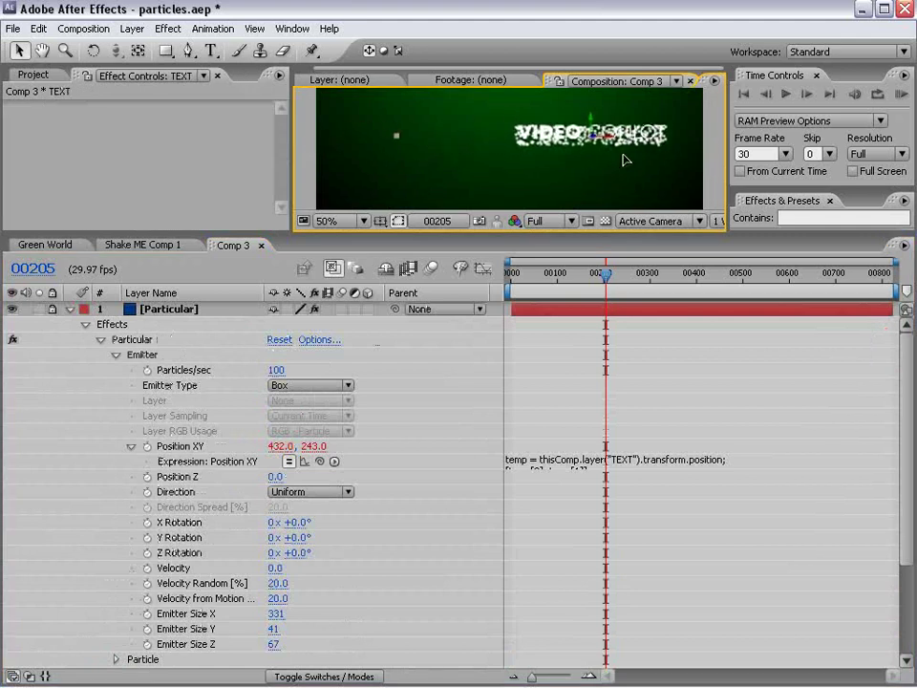
{"action": "key", "text": "ctrl+z"}
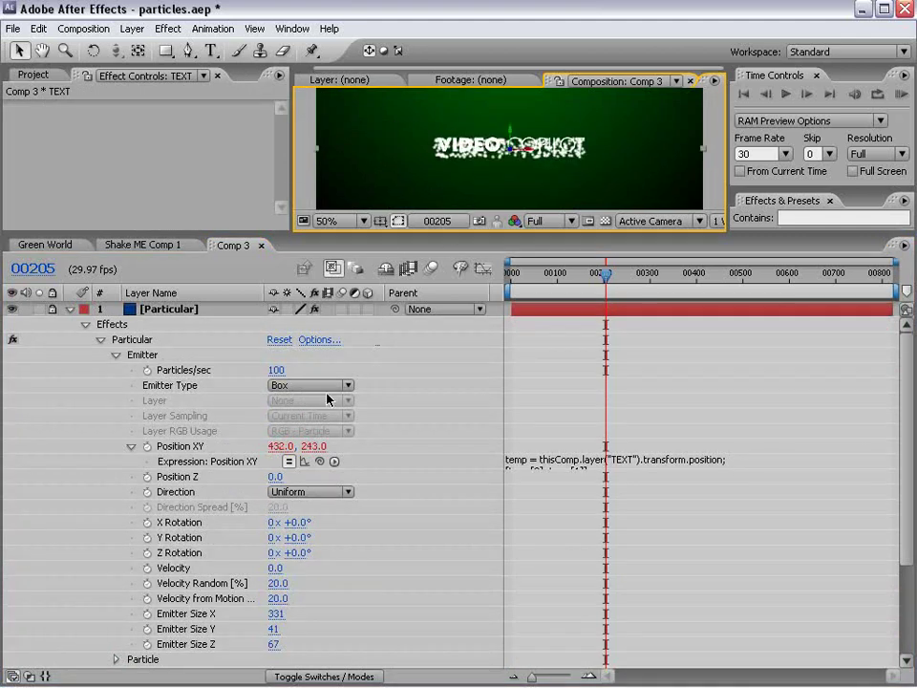
Step: Link the emitter's Position Z by expression to the TEXT layer's position depth
{"action": "left_click", "coordinate": [148, 481]}
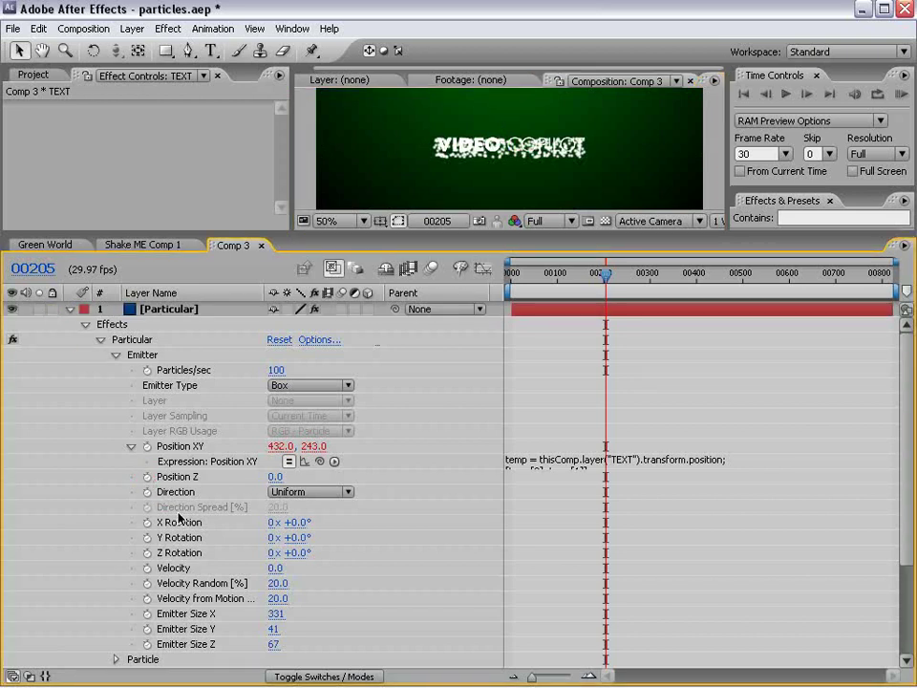
{"action": "left_click", "coordinate": [147, 477], "text": "alt"}
{"action": "left_click_drag", "start_coordinate": [906, 455], "coordinate": [907, 546]}
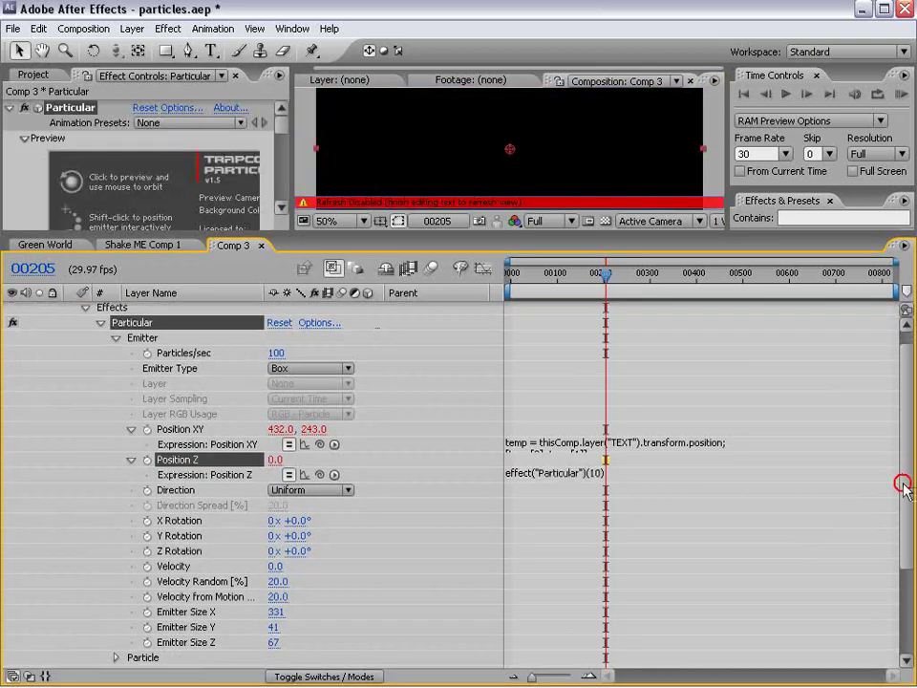
{"action": "left_click_drag", "start_coordinate": [319, 376], "coordinate": [236, 662]}
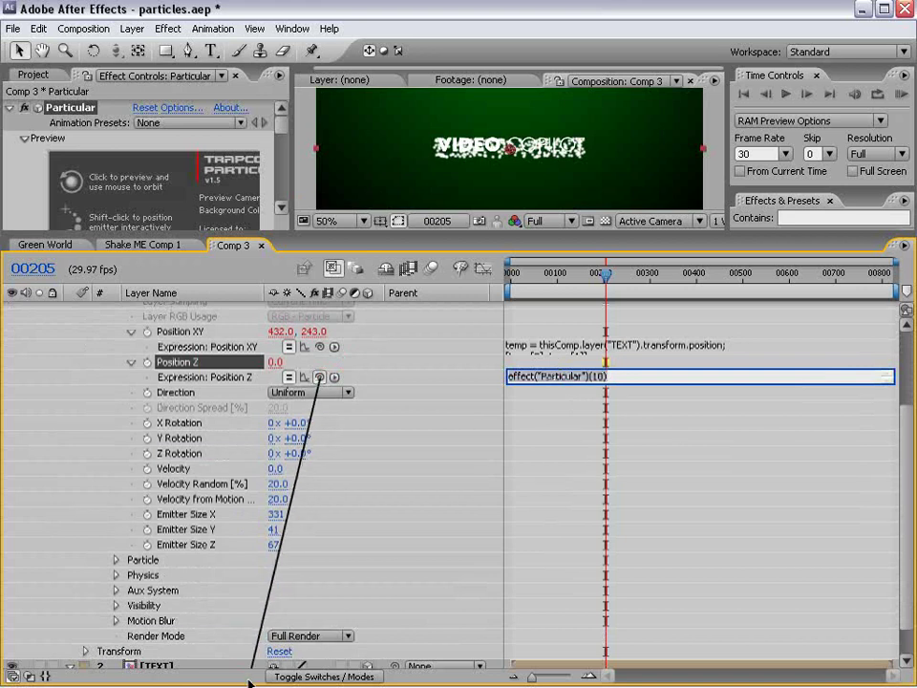
{"action": "mouse_move", "coordinate": [236, 662]}
{"action": "left_mouse_down"}
{"action": "mouse_move", "coordinate": [164, 650]}
{"action": "mouse_move", "coordinate": [344, 650]}
{"action": "left_mouse_up"}
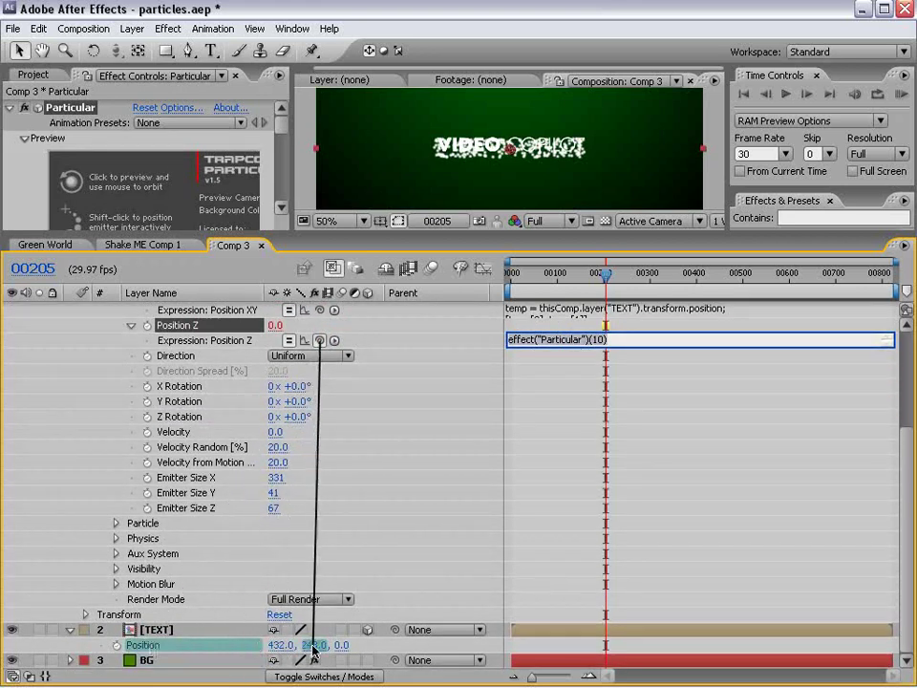
{"action": "left_click_drag", "start_coordinate": [344, 650], "coordinate": [344, 649]}
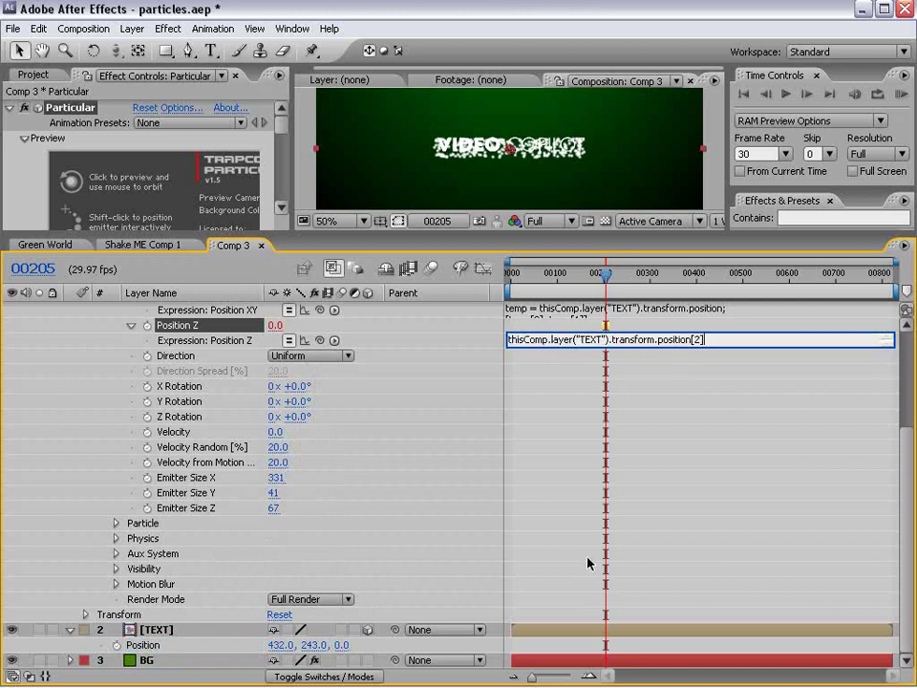
{"action": "left_click", "coordinate": [631, 485]}
Step: Scrub the timeline to check the particles, then collapse the Particular layer
{"action": "mouse_move", "coordinate": [599, 277]}
{"action": "left_mouse_down"}
{"action": "mouse_move", "coordinate": [558, 277]}
{"action": "mouse_move", "coordinate": [825, 321]}
{"action": "left_mouse_up"}
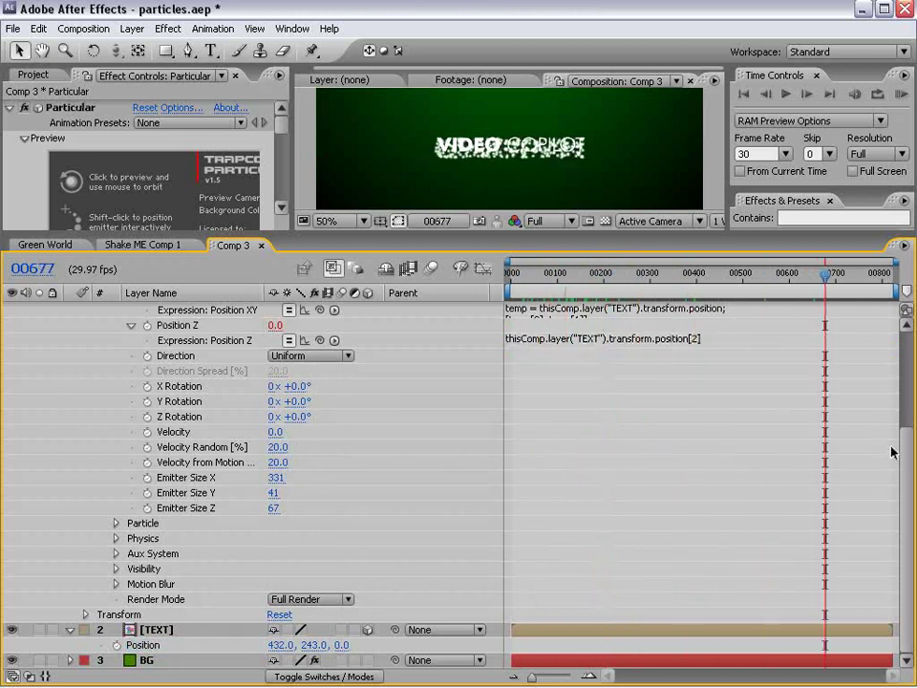
{"action": "scroll", "coordinate": [894, 328], "scroll_direction": "up", "scroll_amount": 5}
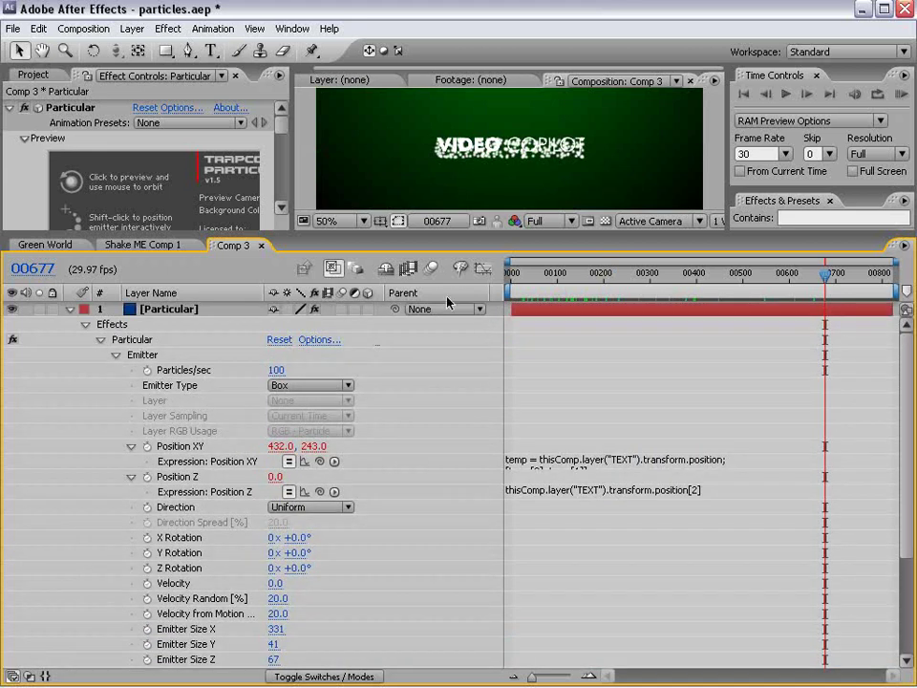
{"action": "left_click_drag", "start_coordinate": [363, 241], "coordinate": [363, 370]}
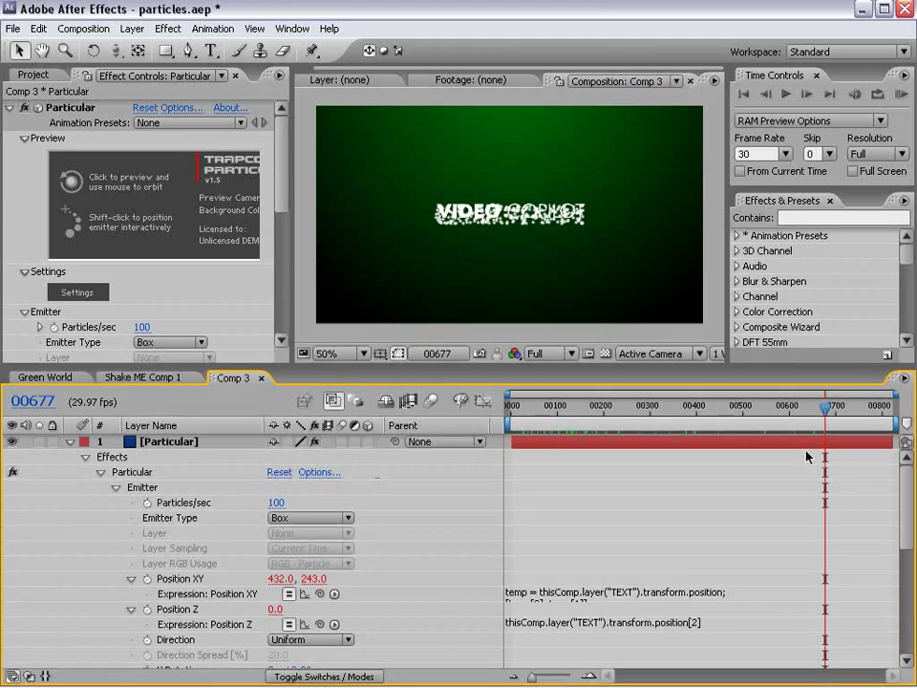
{"action": "mouse_move", "coordinate": [726, 407]}
{"action": "left_mouse_down"}
{"action": "mouse_move", "coordinate": [654, 413]}
{"action": "mouse_move", "coordinate": [685, 409]}
{"action": "left_mouse_up"}
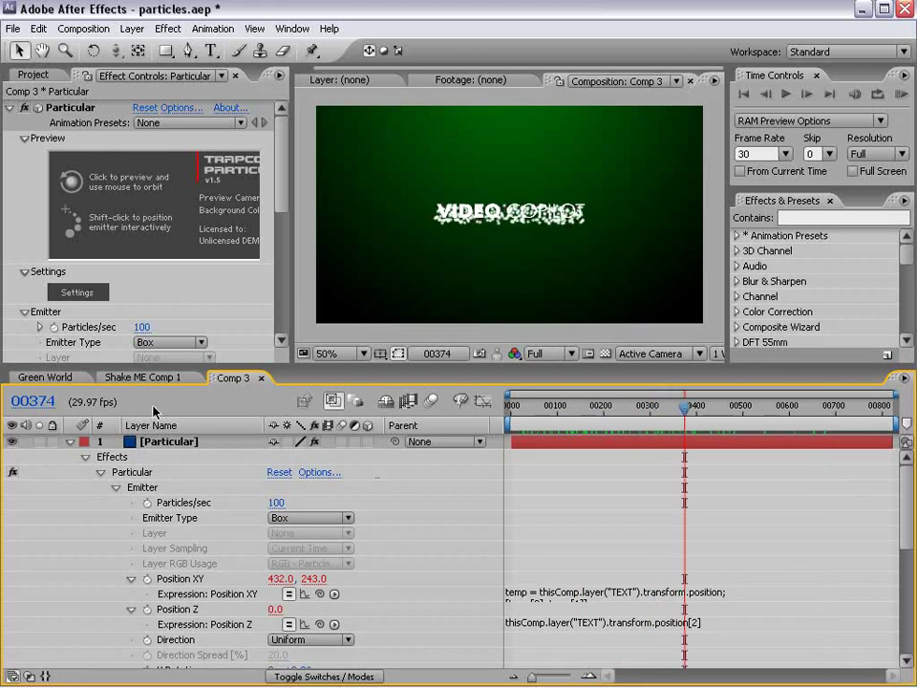
{"action": "left_click", "coordinate": [71, 441]}
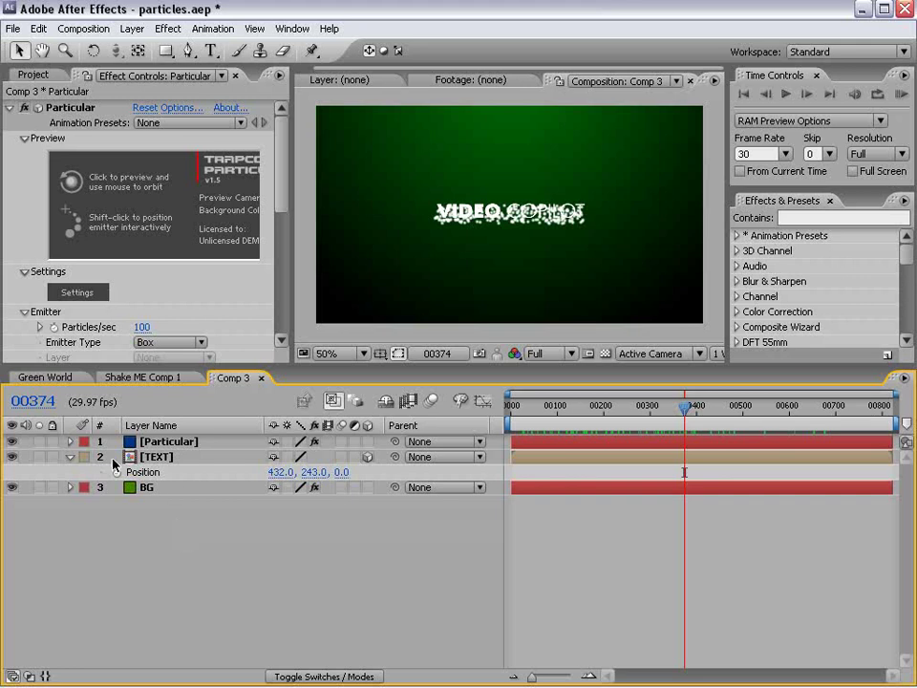
Step: Set Particular's Particles/sec to 0
{"action": "left_click", "coordinate": [141, 326]}
{"action": "type", "text": "0"}
{"action": "key", "text": "Return"}
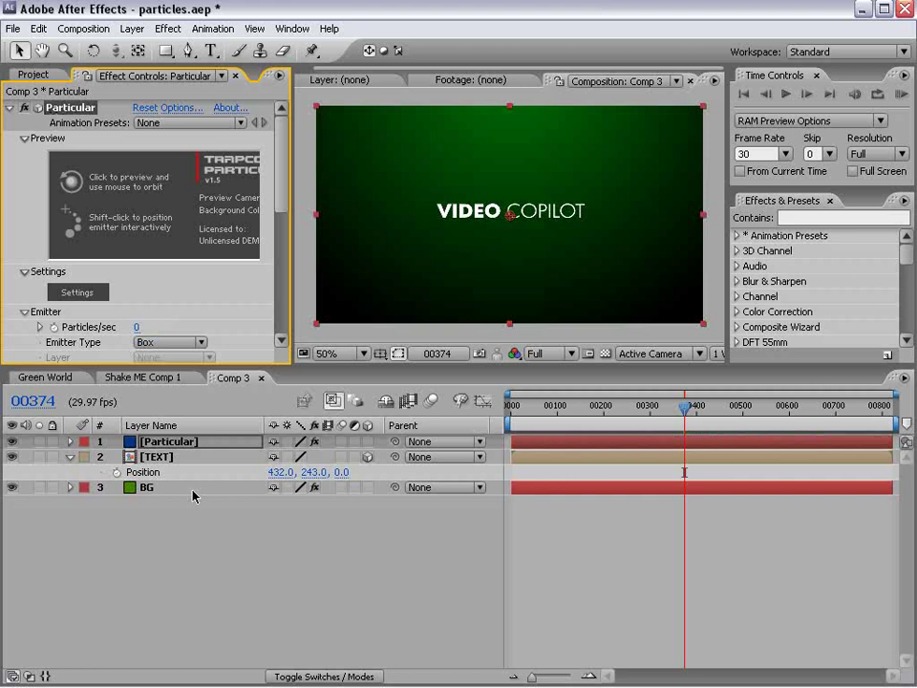
{"action": "left_click", "coordinate": [182, 483]}
Step: Keyframe TEXT Position at frame 93 and move it down-right by frame 118, then preview
{"action": "left_click", "coordinate": [157, 457]}
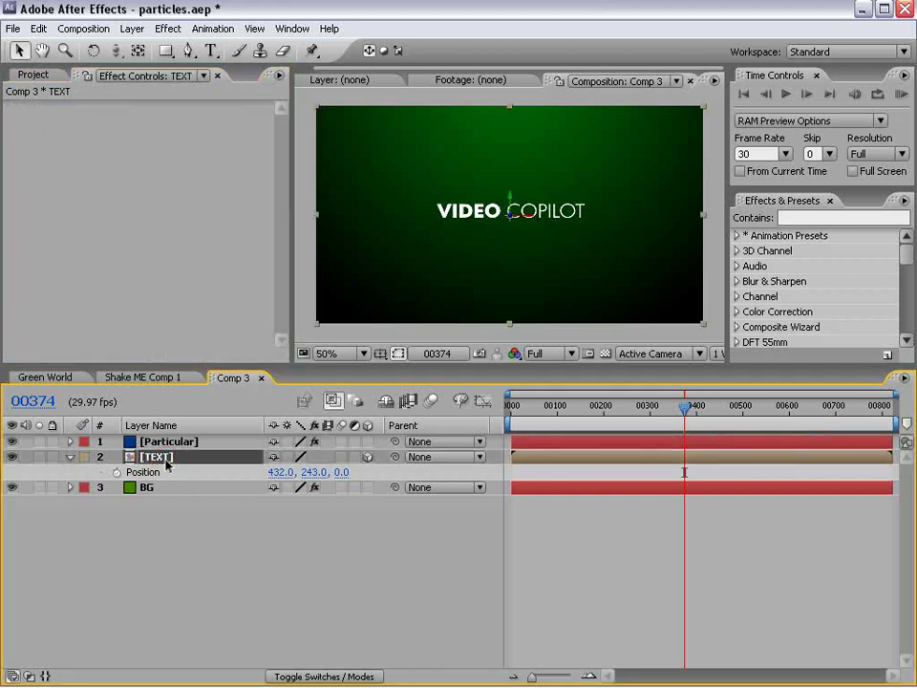
{"action": "left_click", "coordinate": [197, 544]}
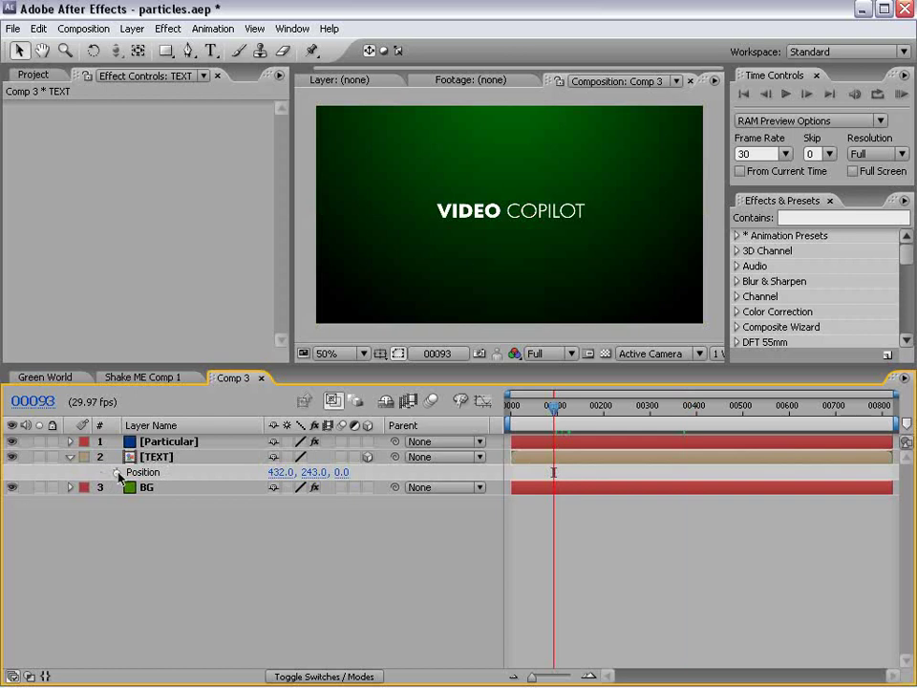
{"action": "left_click", "coordinate": [116, 472]}
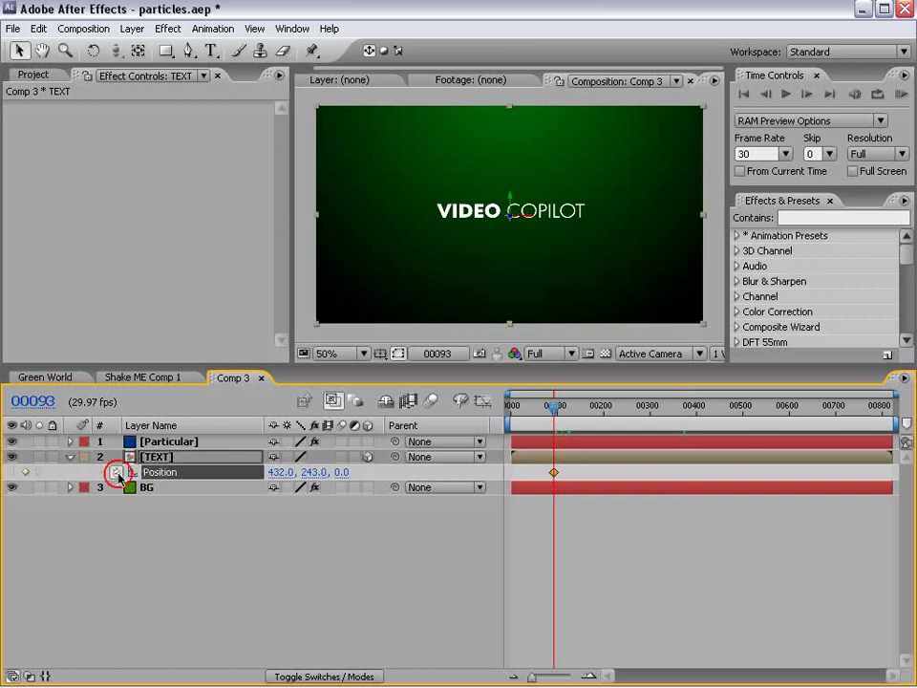
{"action": "left_click_drag", "start_coordinate": [554, 408], "coordinate": [565, 408]}
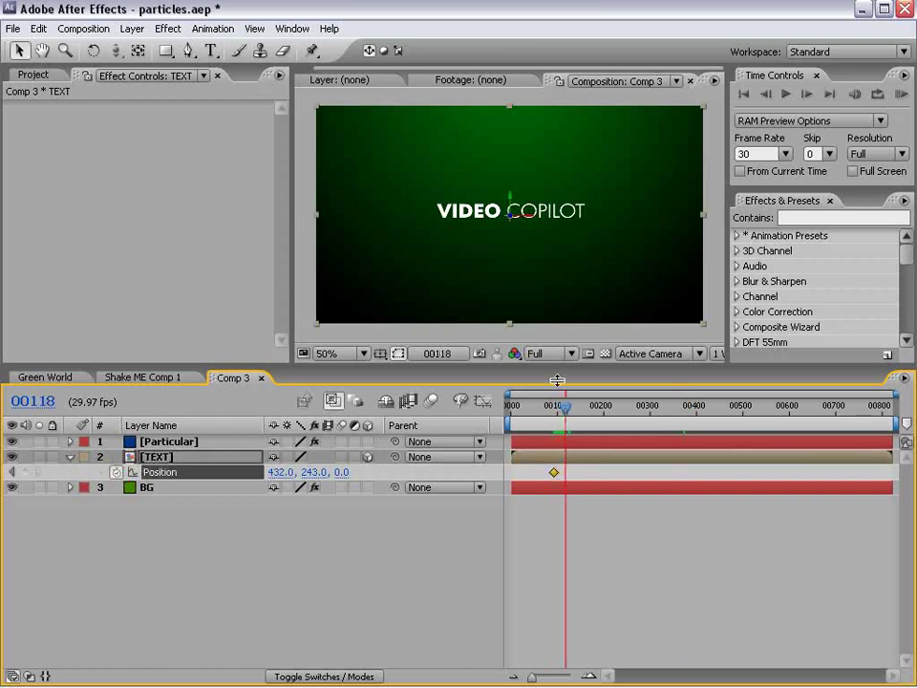
{"action": "mouse_move", "coordinate": [536, 220]}
{"action": "left_mouse_down"}
{"action": "mouse_move", "coordinate": [616, 221]}
{"action": "mouse_move", "coordinate": [630, 255]}
{"action": "left_mouse_up"}
{"action": "mouse_move", "coordinate": [561, 405]}
{"action": "left_mouse_down"}
{"action": "mouse_move", "coordinate": [552, 413]}
{"action": "mouse_move", "coordinate": [571, 410]}
{"action": "mouse_move", "coordinate": [554, 413]}
{"action": "mouse_move", "coordinate": [568, 410]}
{"action": "mouse_move", "coordinate": [562, 422]}
{"action": "mouse_move", "coordinate": [554, 413]}
{"action": "left_mouse_up"}
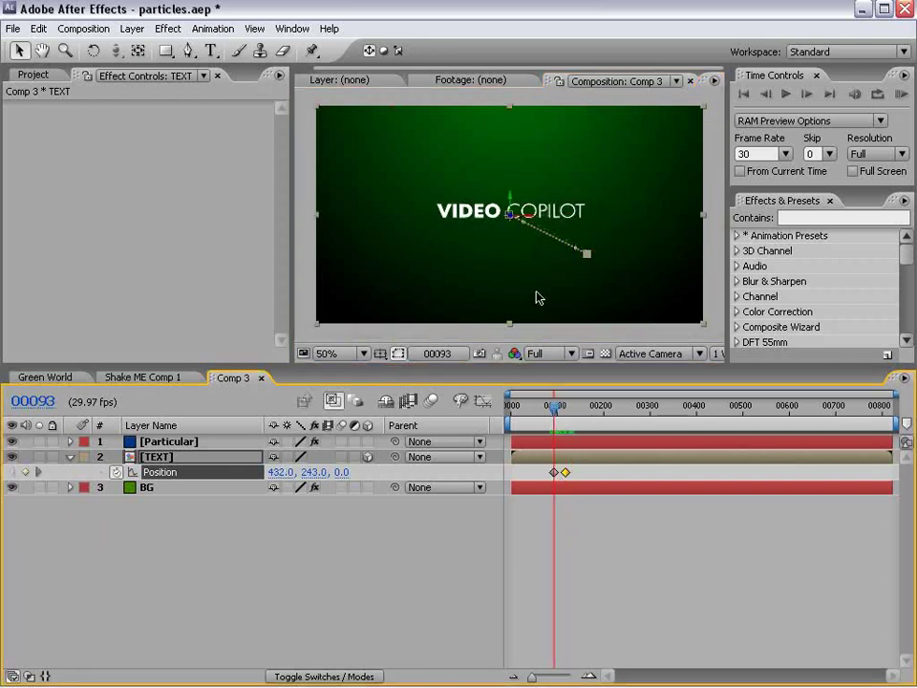
{"action": "key", "text": "space"}
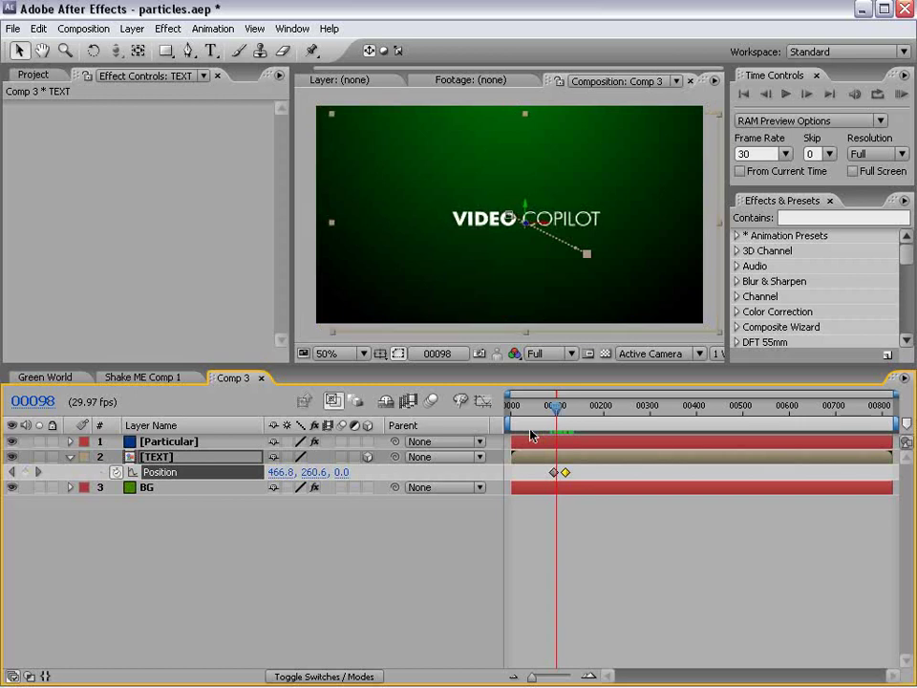
{"action": "key", "text": "space"}
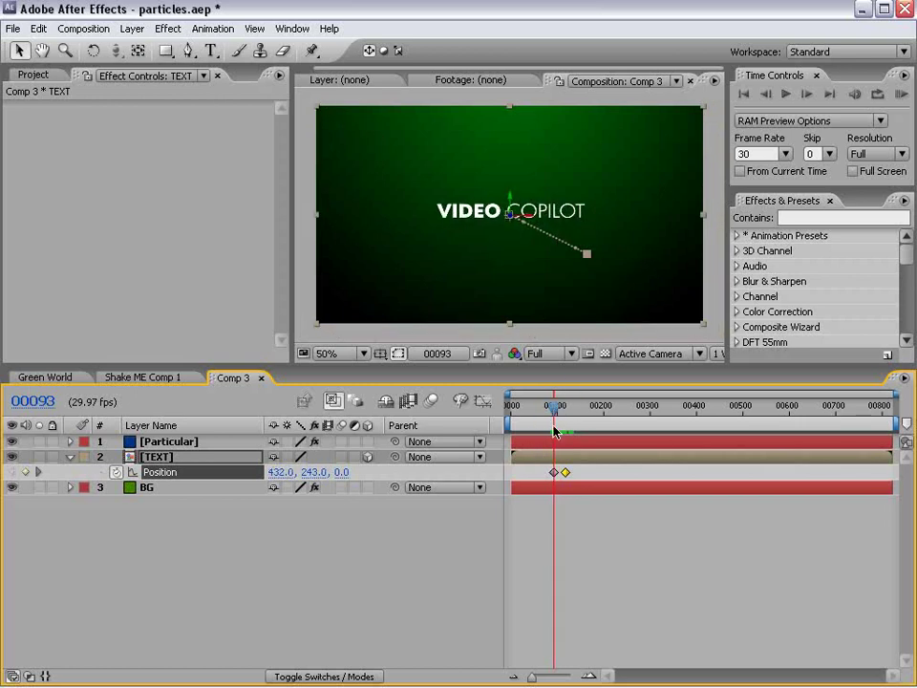
{"action": "left_click", "coordinate": [573, 535]}
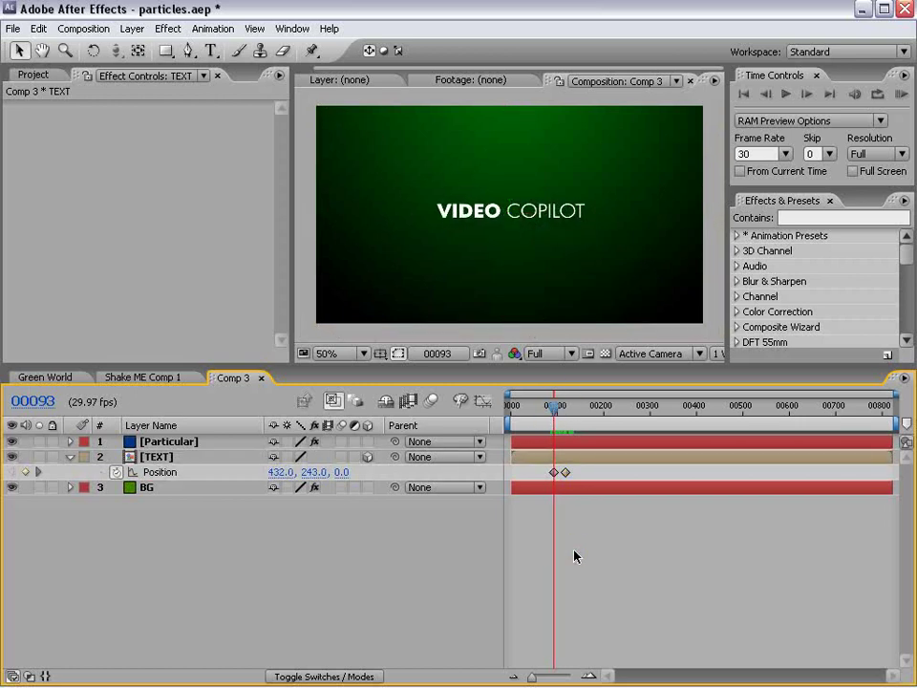
Step: Create a red comp-sized solid named 'Speed' and turn off its visibility
{"action": "left_click", "coordinate": [138, 28]}
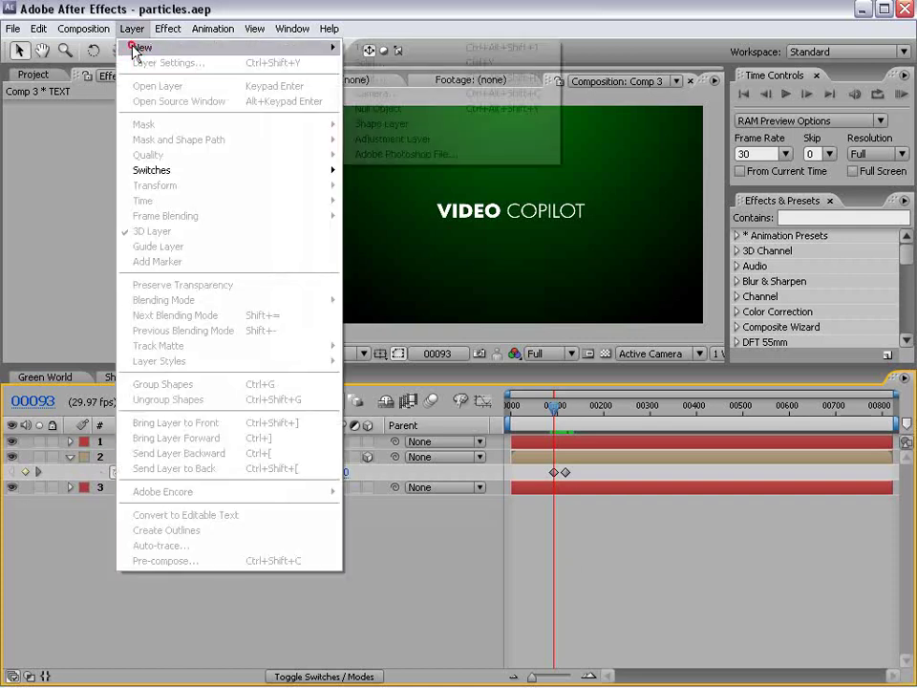
{"action": "left_click", "coordinate": [377, 64]}
{"action": "left_click", "coordinate": [356, 542]}
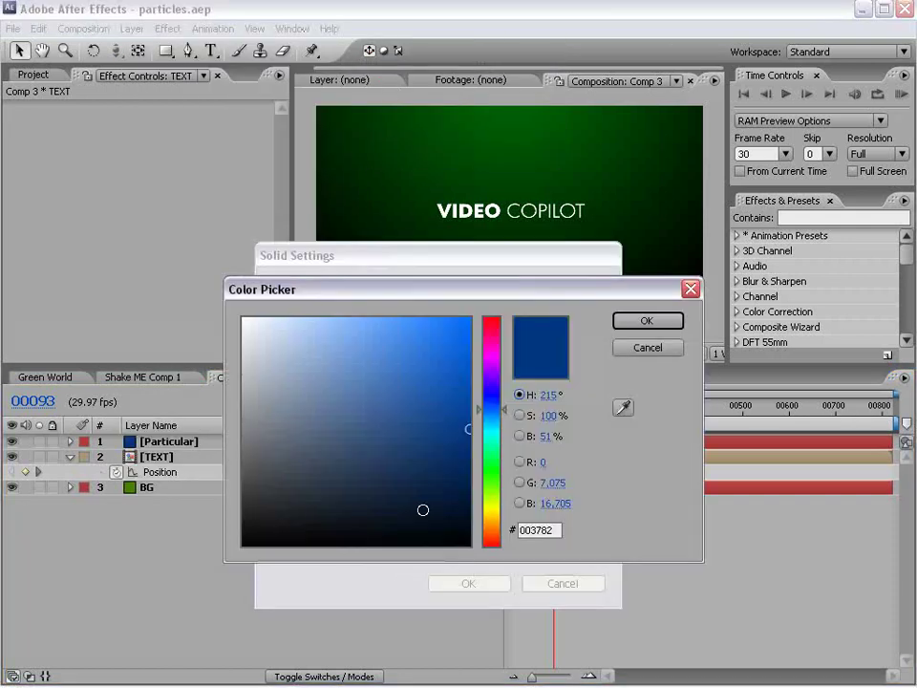
{"action": "left_click_drag", "start_coordinate": [491, 406], "coordinate": [491, 317]}
{"action": "left_click", "coordinate": [648, 322]}
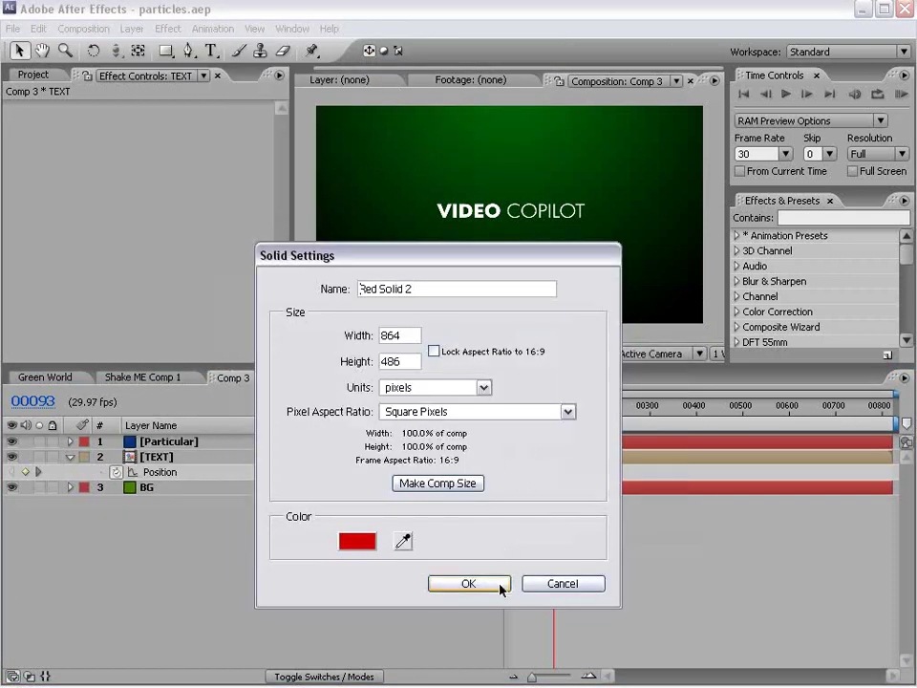
{"action": "left_click_drag", "start_coordinate": [421, 289], "coordinate": [360, 288]}
{"action": "type", "text": "Speed"}
{"action": "key", "text": "Return"}
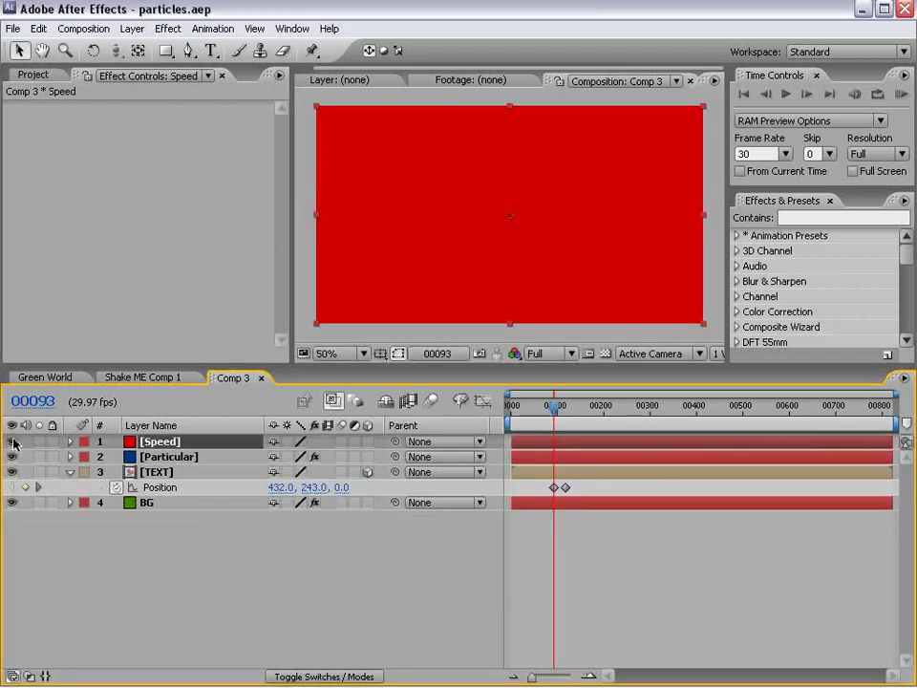
{"action": "left_click", "coordinate": [11, 441]}
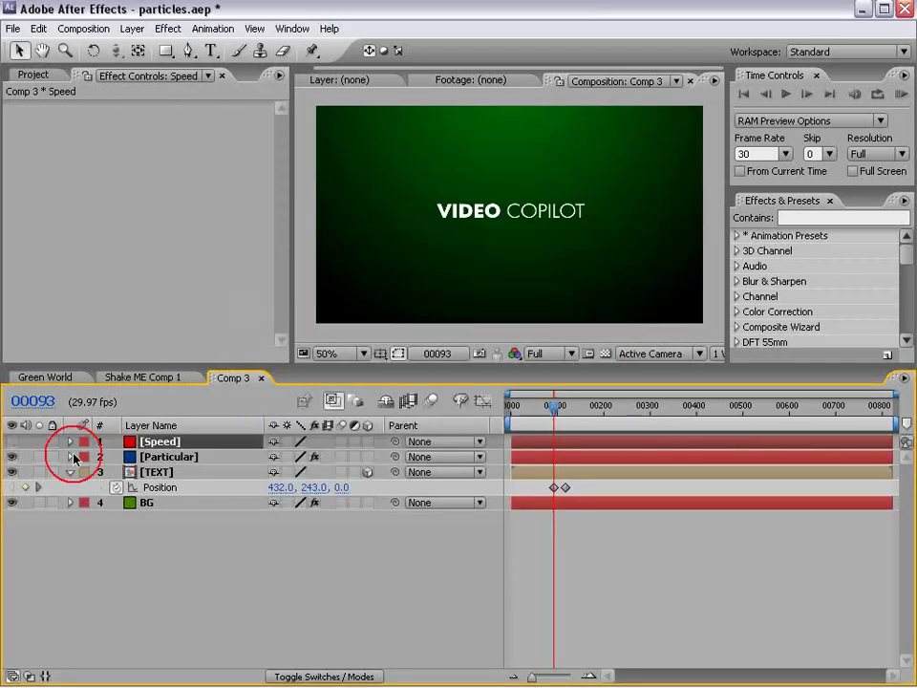
Step: Add a Slider Control to Speed whose expression reads the TEXT layer's position speed
{"action": "left_click", "coordinate": [164, 28]}
{"action": "mouse_move", "coordinate": [210, 222]}
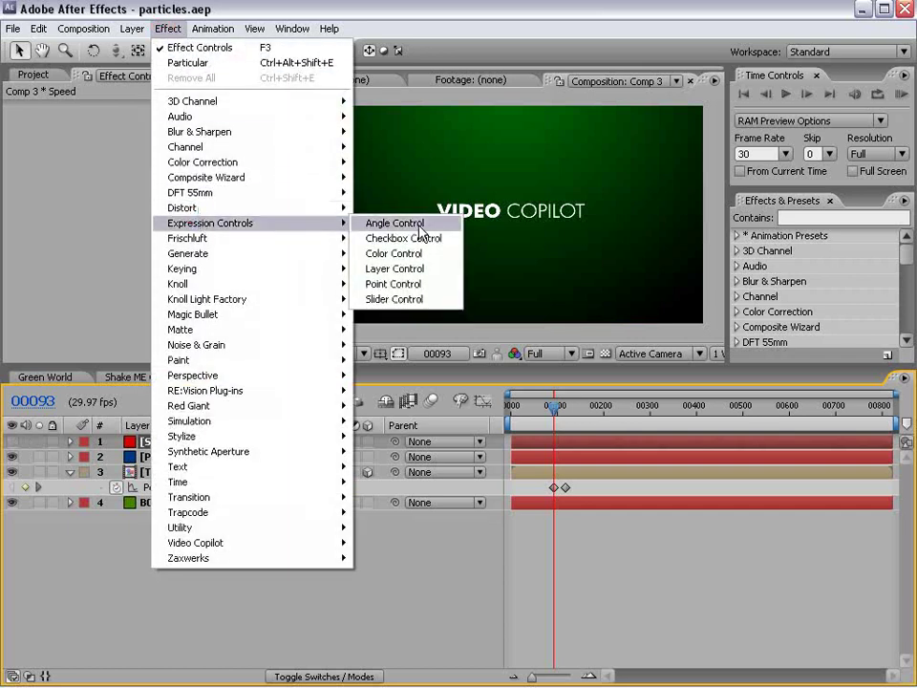
{"action": "left_click", "coordinate": [395, 300]}
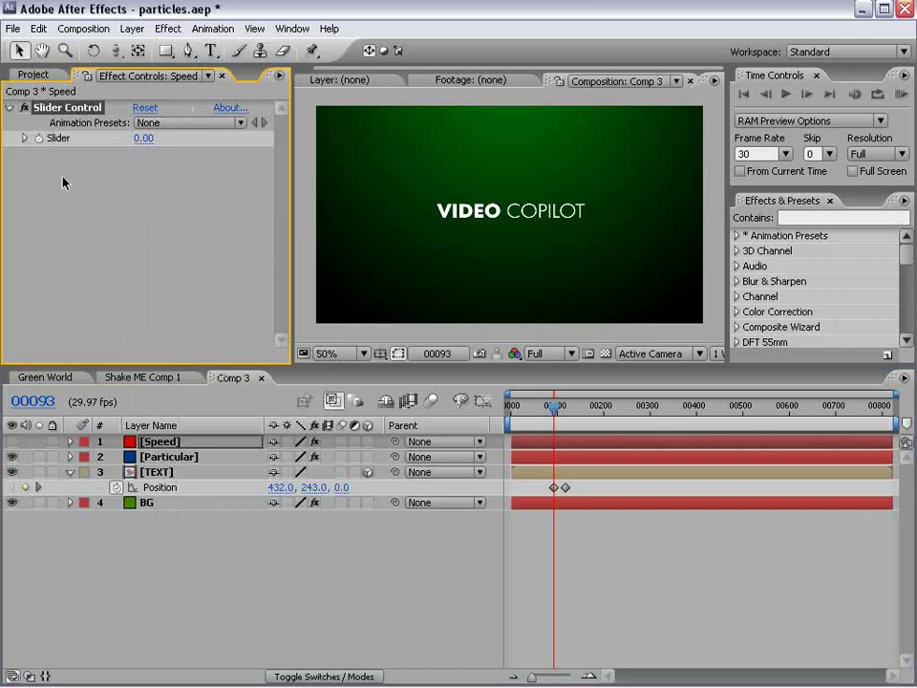
{"action": "left_click", "coordinate": [39, 138], "text": "alt"}
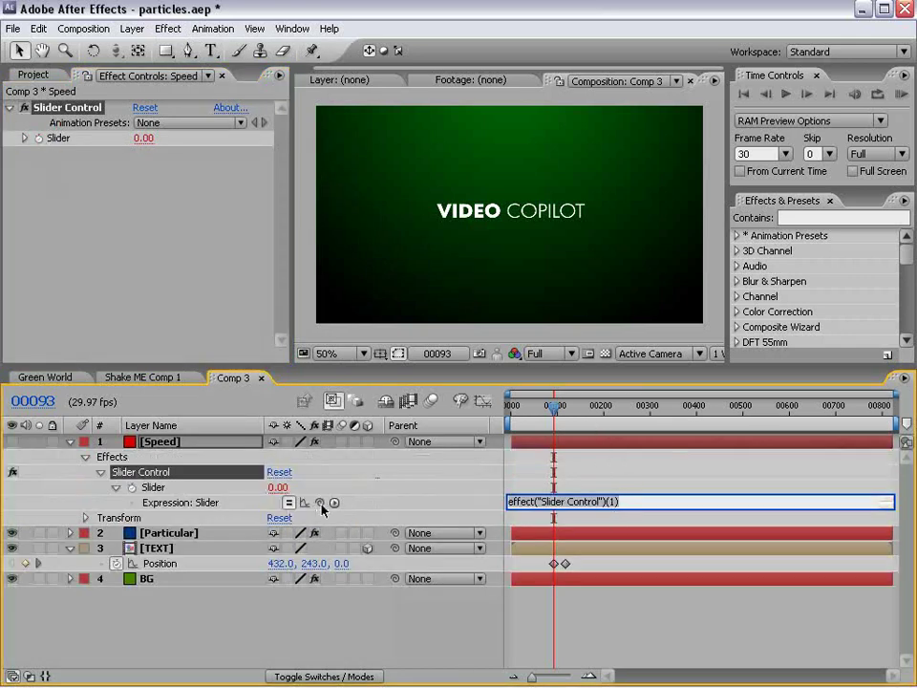
{"action": "left_click_drag", "start_coordinate": [320, 502], "coordinate": [175, 566]}
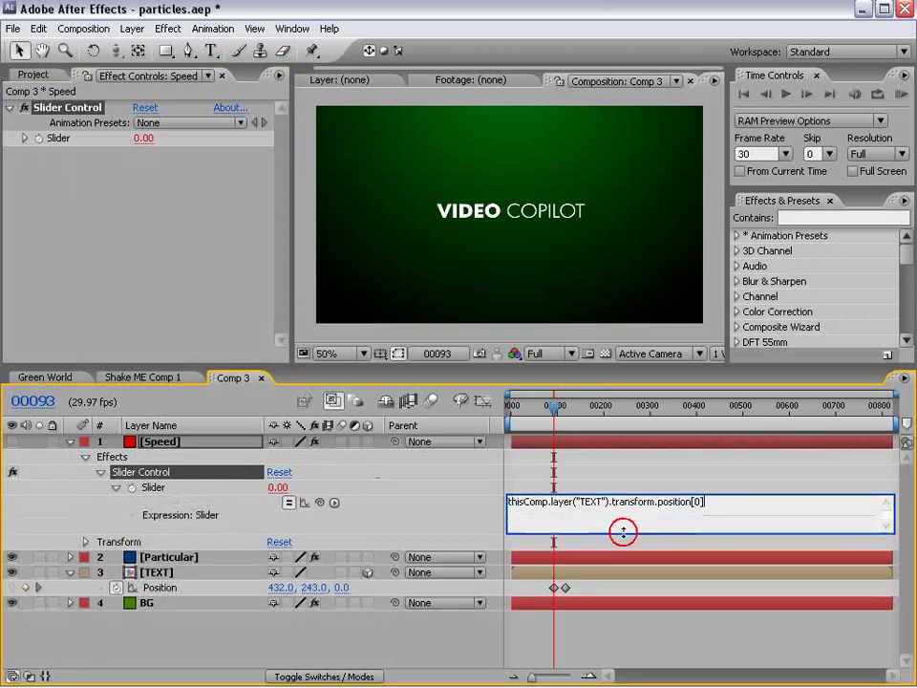
{"action": "left_click_drag", "start_coordinate": [627, 511], "coordinate": [623, 535]}
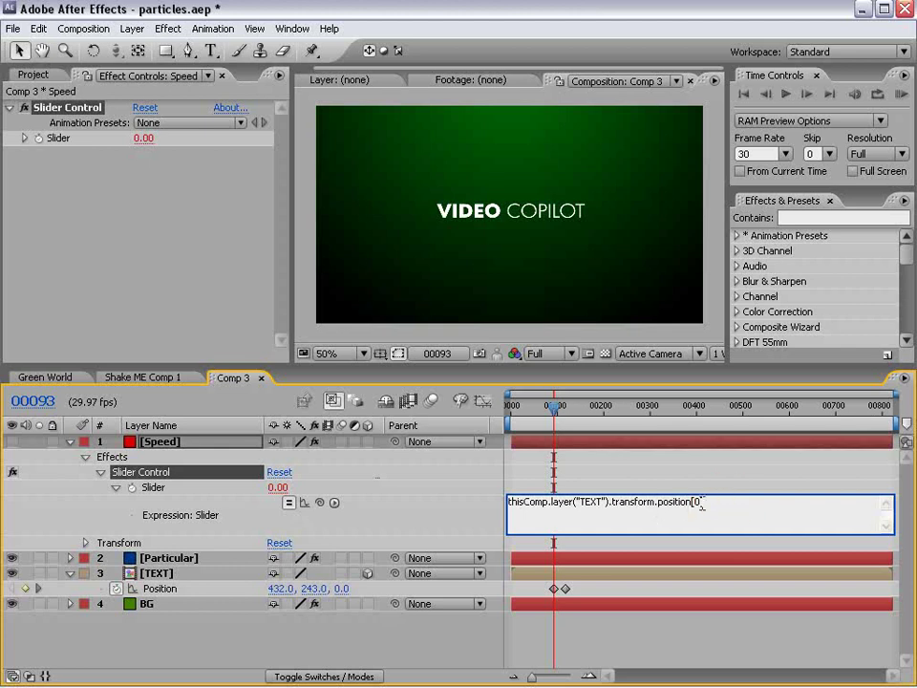
{"action": "left_click", "coordinate": [754, 515]}
{"action": "key", "text": "BackSpace"}
{"action": "type", "text": ".speed"}
{"action": "left_click", "coordinate": [548, 505]}
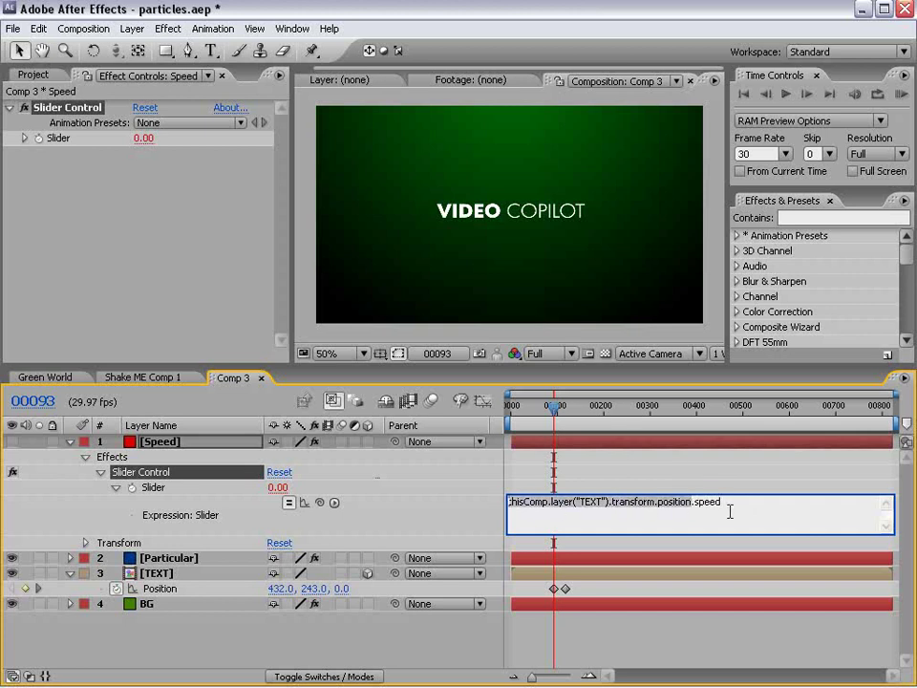
{"action": "key", "text": "KP_Enter"}
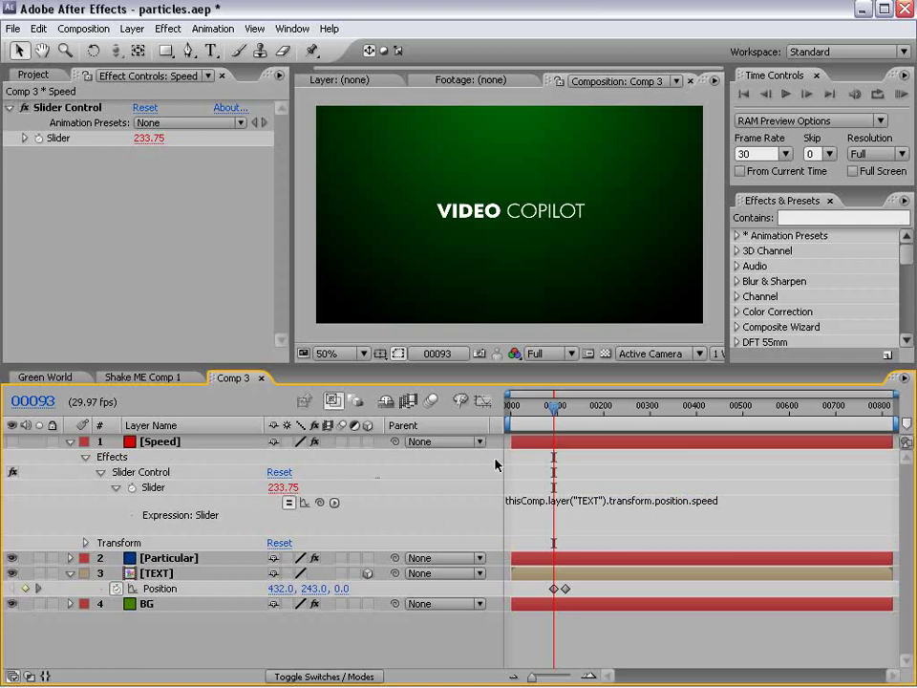
Step: Easy-ease both TEXT Position keyframes and scrub to compare the slider's speed values
{"action": "key", "text": "="}
{"action": "left_click_drag", "start_coordinate": [661, 405], "coordinate": [697, 409]}
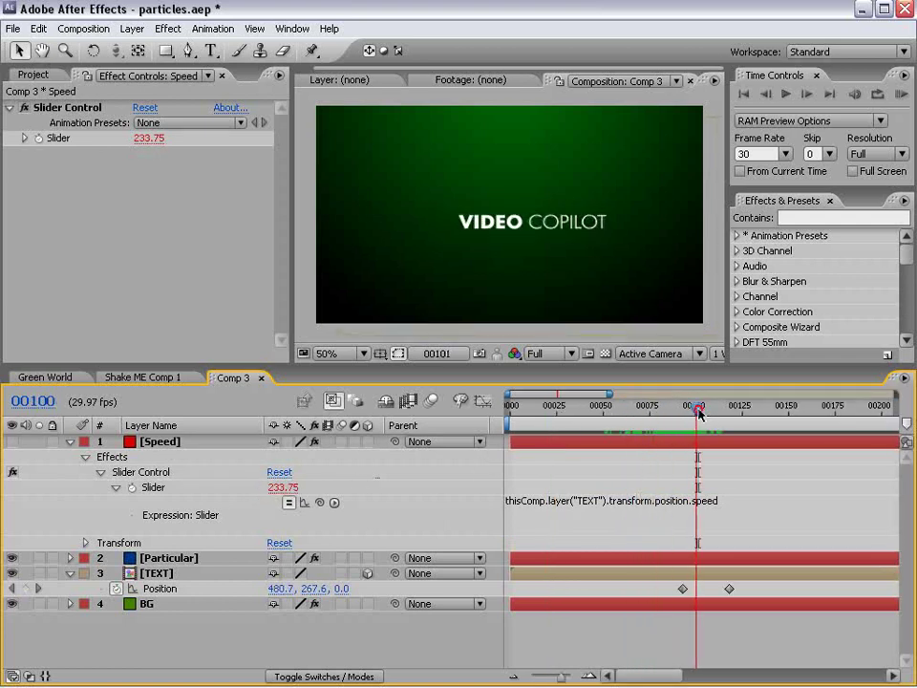
{"action": "mouse_move", "coordinate": [694, 412]}
{"action": "left_mouse_down"}
{"action": "mouse_move", "coordinate": [712, 413]}
{"action": "mouse_move", "coordinate": [702, 415]}
{"action": "left_mouse_up"}
{"action": "left_click_drag", "start_coordinate": [673, 581], "coordinate": [750, 599]}
{"action": "key", "text": "F9"}
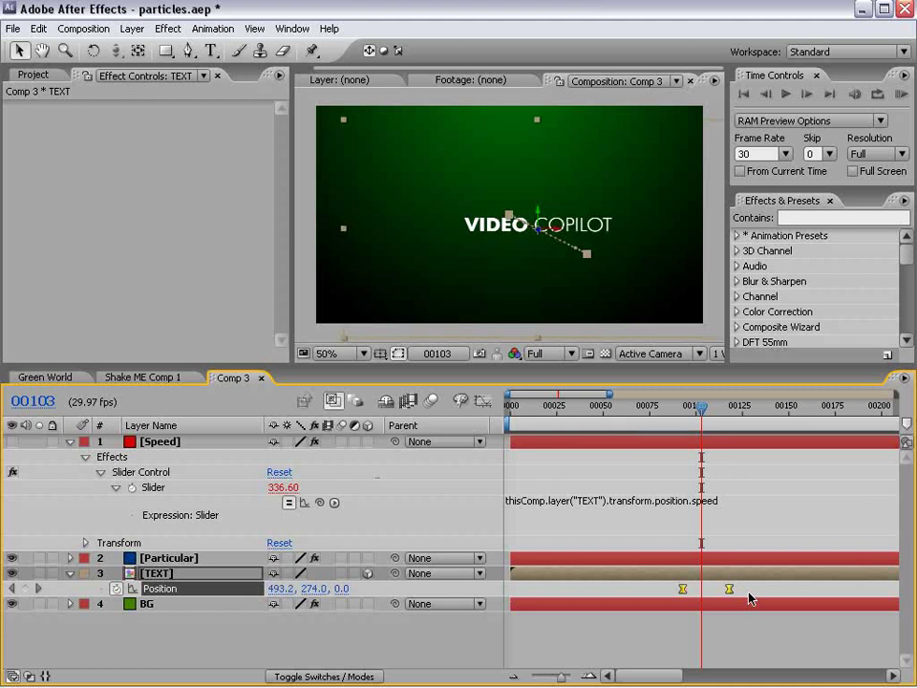
{"action": "left_click", "coordinate": [726, 479]}
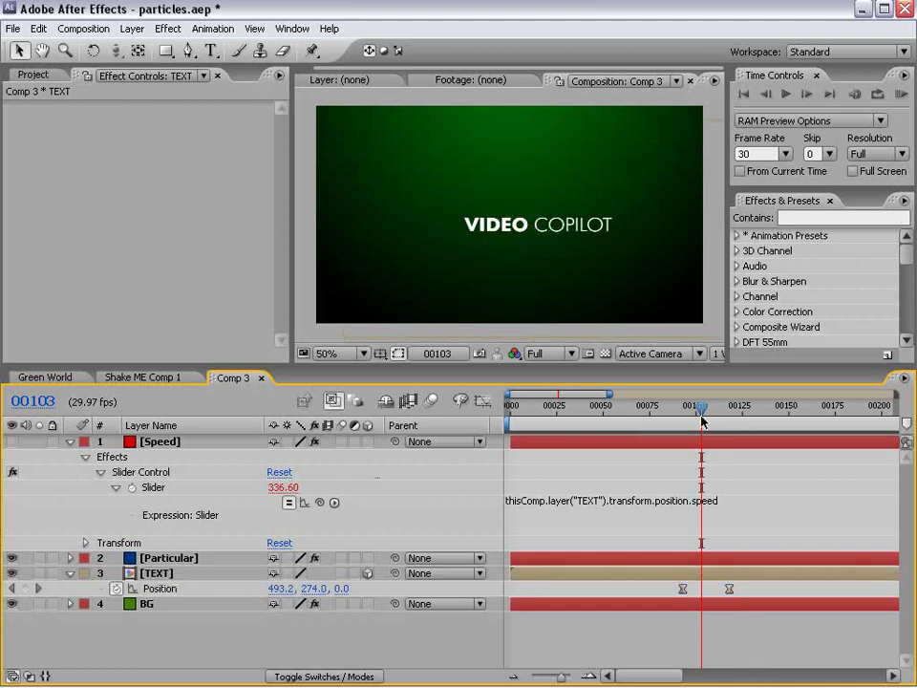
{"action": "mouse_move", "coordinate": [700, 418]}
{"action": "left_mouse_down"}
{"action": "mouse_move", "coordinate": [686, 417]}
{"action": "mouse_move", "coordinate": [693, 408]}
{"action": "left_mouse_up"}
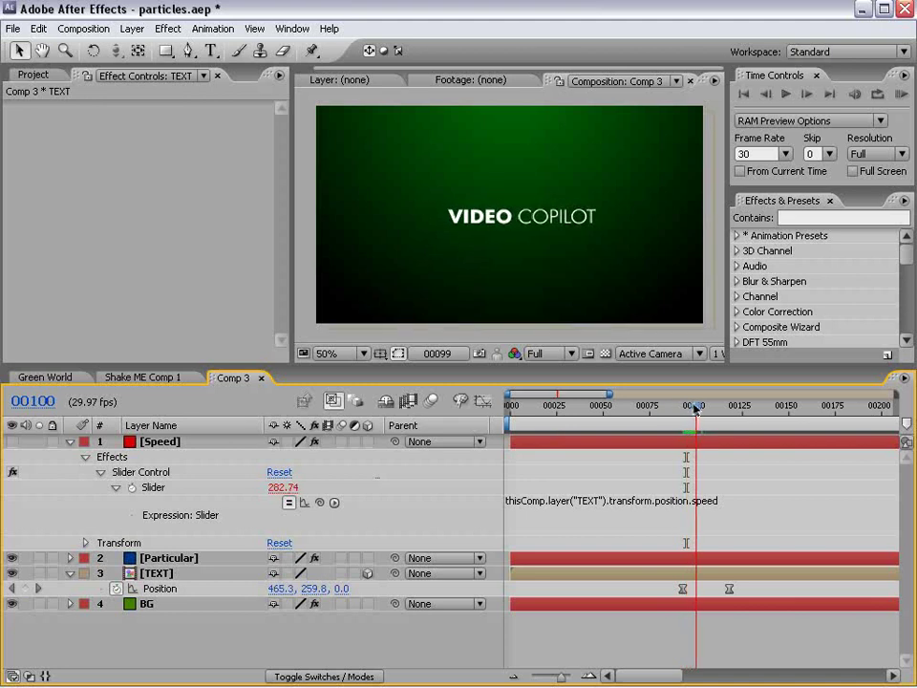
{"action": "mouse_move", "coordinate": [694, 408]}
{"action": "left_mouse_down"}
{"action": "mouse_move", "coordinate": [731, 413]}
{"action": "mouse_move", "coordinate": [677, 413]}
{"action": "left_mouse_up"}
Step: Move the second Position keyframe closer to the first, check frame 95, and save the project
{"action": "key", "text": "b"}
{"action": "mouse_move", "coordinate": [753, 600]}
{"action": "left_mouse_down"}
{"action": "mouse_move", "coordinate": [675, 595]}
{"action": "mouse_move", "coordinate": [716, 589]}
{"action": "mouse_move", "coordinate": [710, 594]}
{"action": "left_mouse_up"}
{"action": "left_click", "coordinate": [687, 636]}
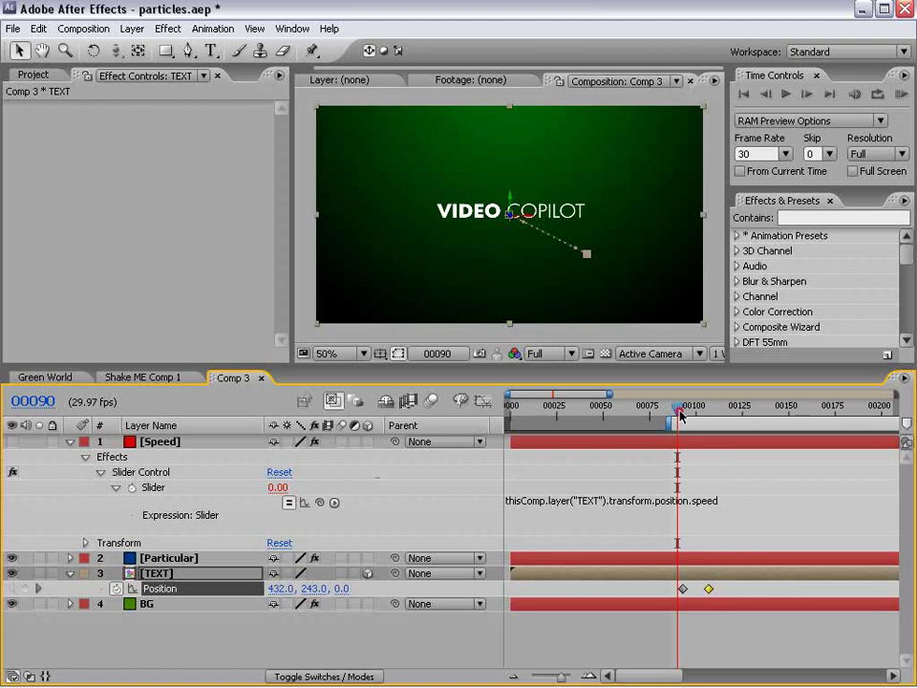
{"action": "left_click_drag", "start_coordinate": [681, 412], "coordinate": [684, 413]}
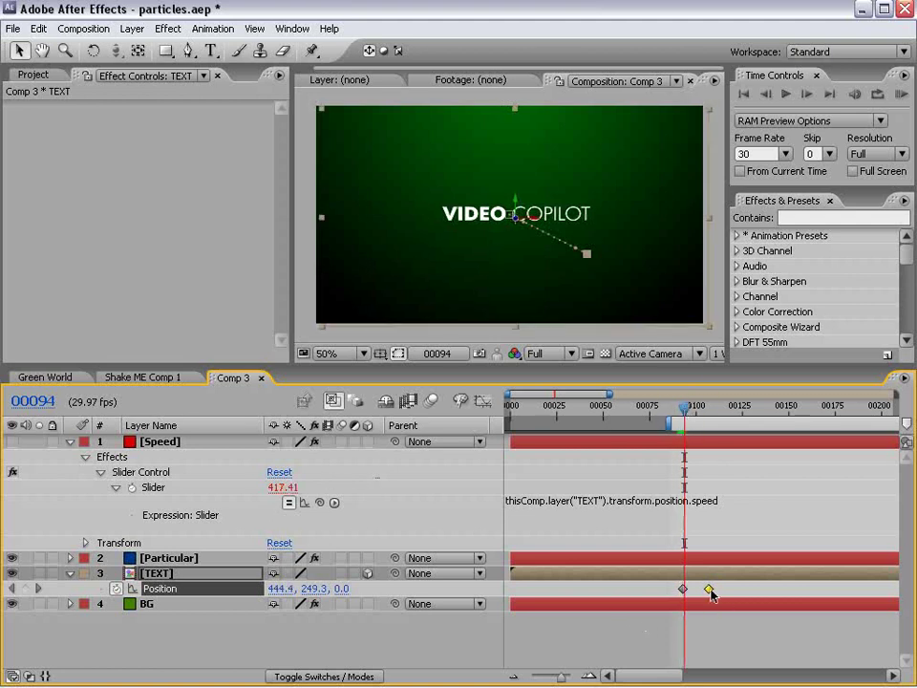
{"action": "left_click_drag", "start_coordinate": [710, 593], "coordinate": [714, 593]}
{"action": "left_click", "coordinate": [712, 516]}
{"action": "left_click_drag", "start_coordinate": [686, 409], "coordinate": [688, 406]}
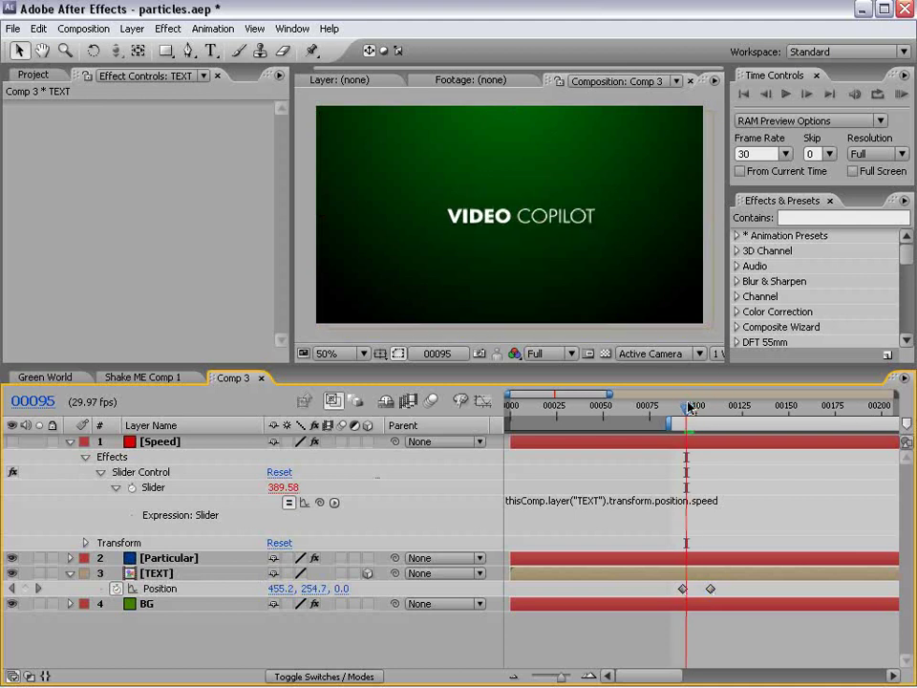
{"action": "key", "text": "ctrl+s"}
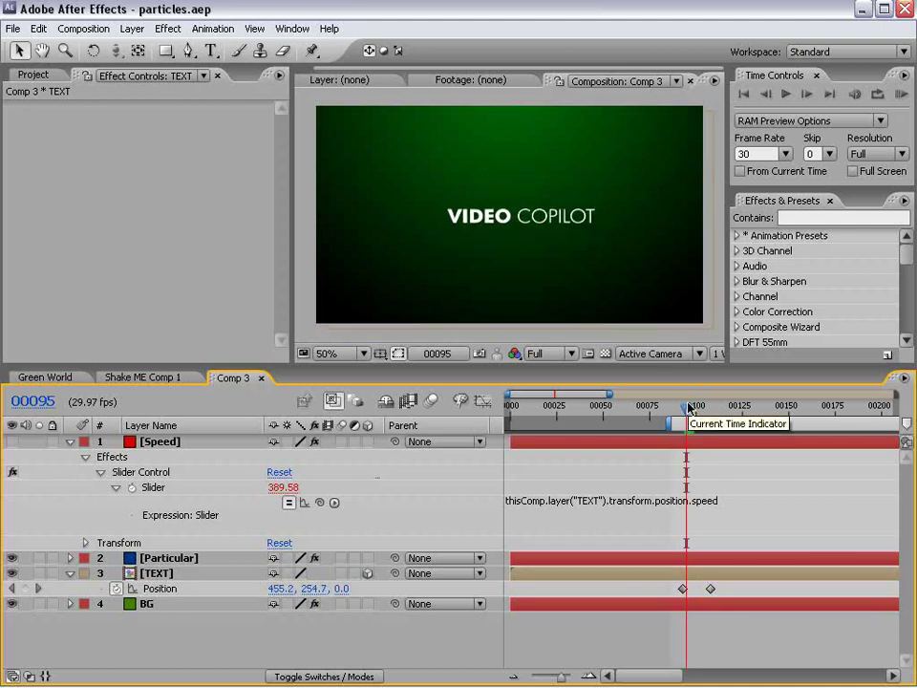
Step: Give Particular's Particles/sec an expression reading the TEXT layer's position .speed
{"action": "left_click", "coordinate": [182, 558]}
{"action": "left_click_drag", "start_coordinate": [281, 124], "coordinate": [284, 198]}
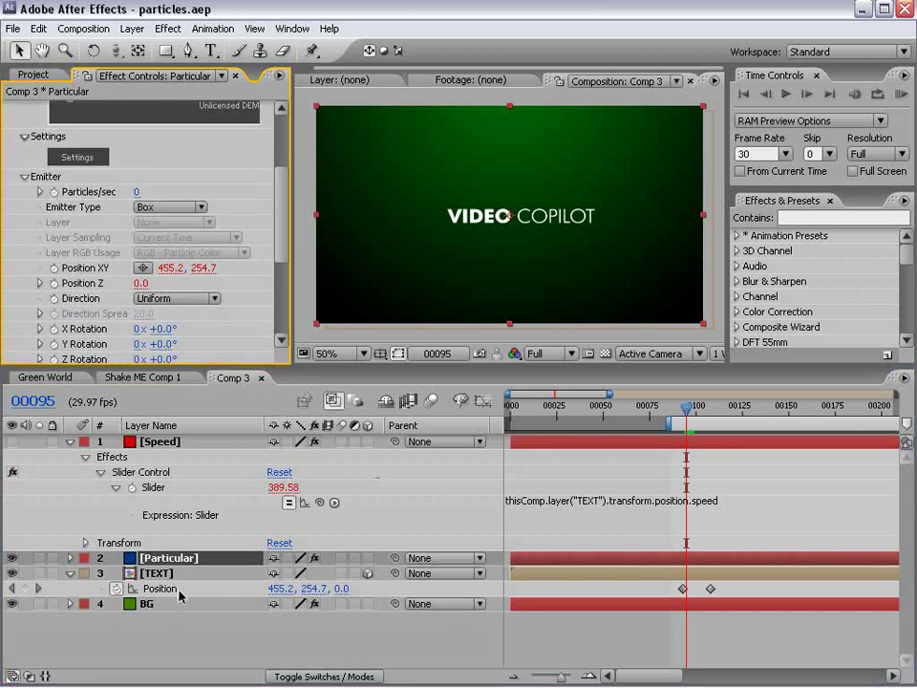
{"action": "left_click", "coordinate": [55, 192], "text": "alt"}
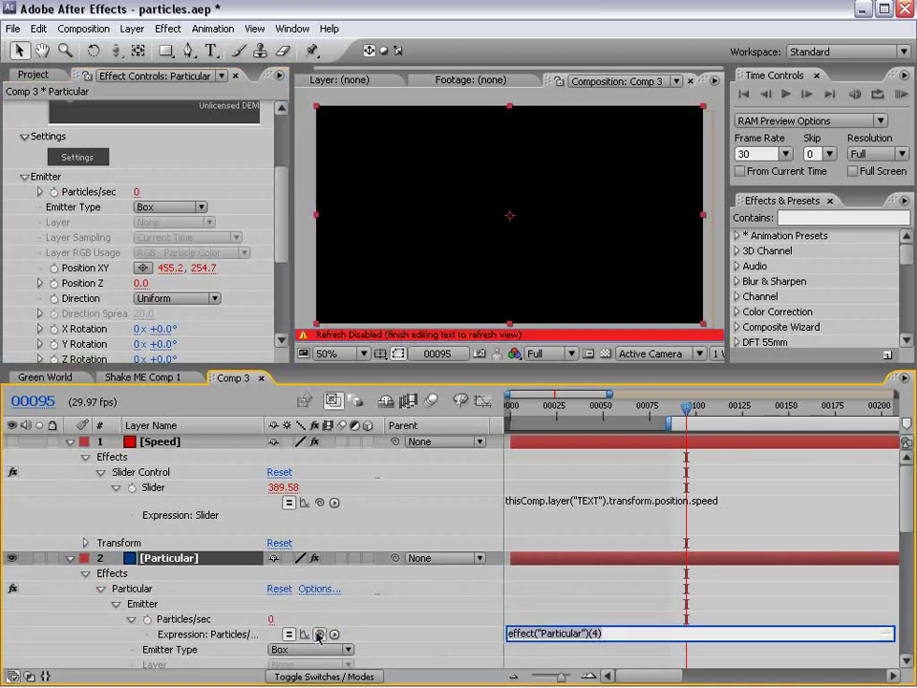
{"action": "mouse_move", "coordinate": [321, 633]}
{"action": "left_mouse_down"}
{"action": "mouse_move", "coordinate": [187, 476]}
{"action": "mouse_move", "coordinate": [194, 485]}
{"action": "mouse_move", "coordinate": [168, 666]}
{"action": "left_mouse_up"}
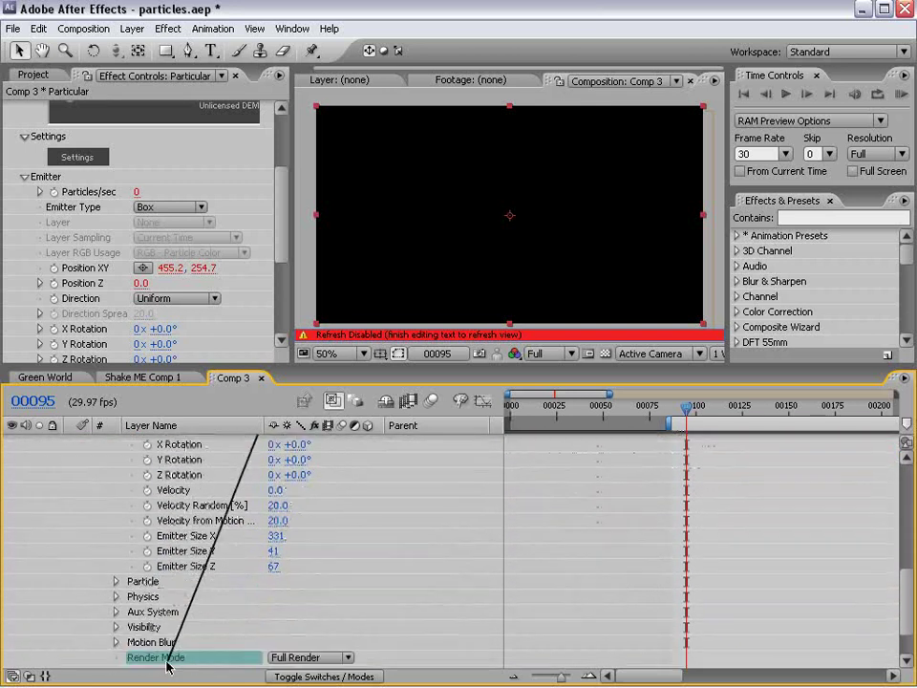
{"action": "left_click_drag", "start_coordinate": [168, 666], "coordinate": [170, 646]}
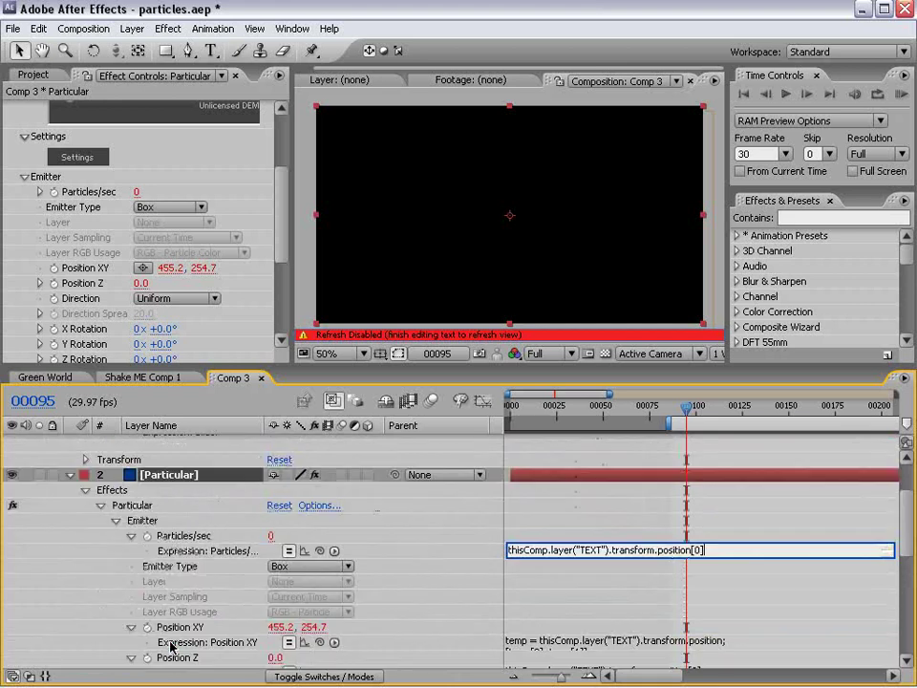
{"action": "left_click", "coordinate": [716, 549]}
{"action": "key", "text": "BackSpace"}
{"action": "key", "text": "BackSpace"}
{"action": "key", "text": "BackSpace"}
{"action": "type", "text": ".speed"}
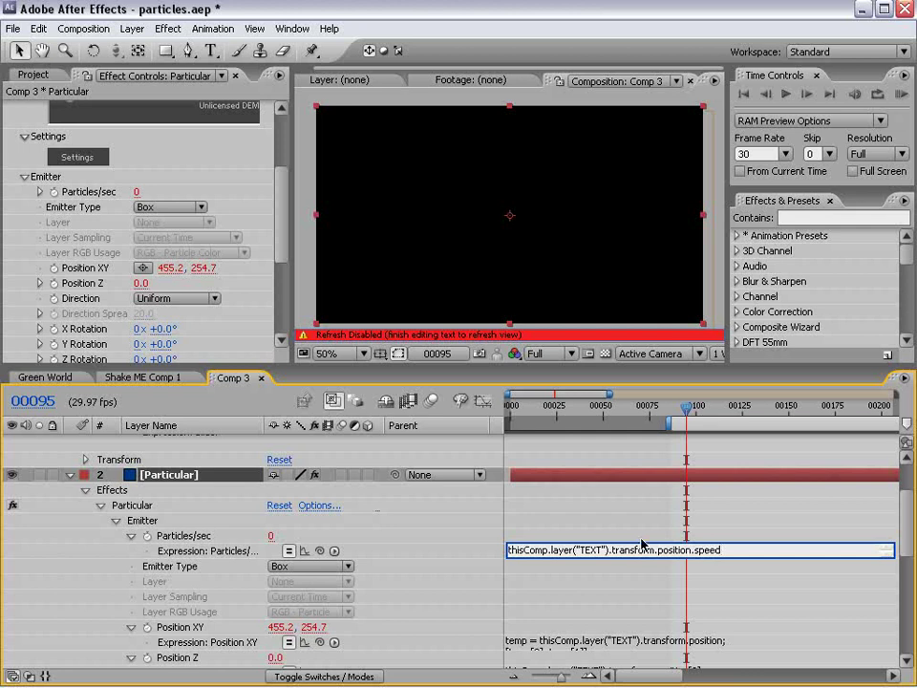
{"action": "left_click", "coordinate": [653, 538]}
Step: Scrub and preview from the work-area start to watch particles emit as the text moves
{"action": "mouse_move", "coordinate": [904, 528]}
{"action": "left_mouse_down"}
{"action": "mouse_move", "coordinate": [912, 578]}
{"action": "mouse_move", "coordinate": [888, 642]}
{"action": "left_mouse_up"}
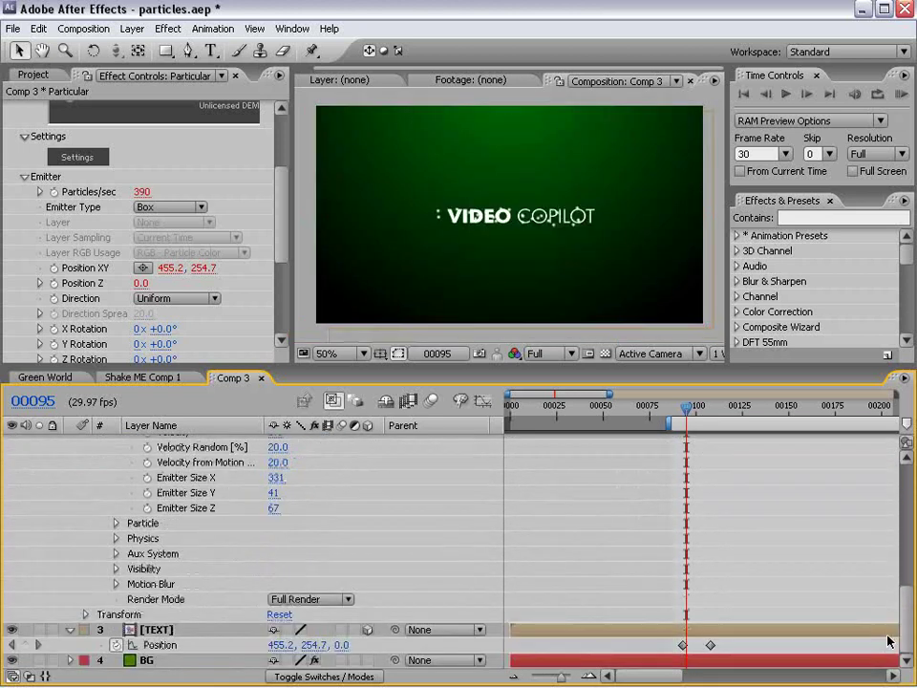
{"action": "left_click_drag", "start_coordinate": [904, 597], "coordinate": [903, 507]}
{"action": "left_click_drag", "start_coordinate": [907, 567], "coordinate": [785, 549]}
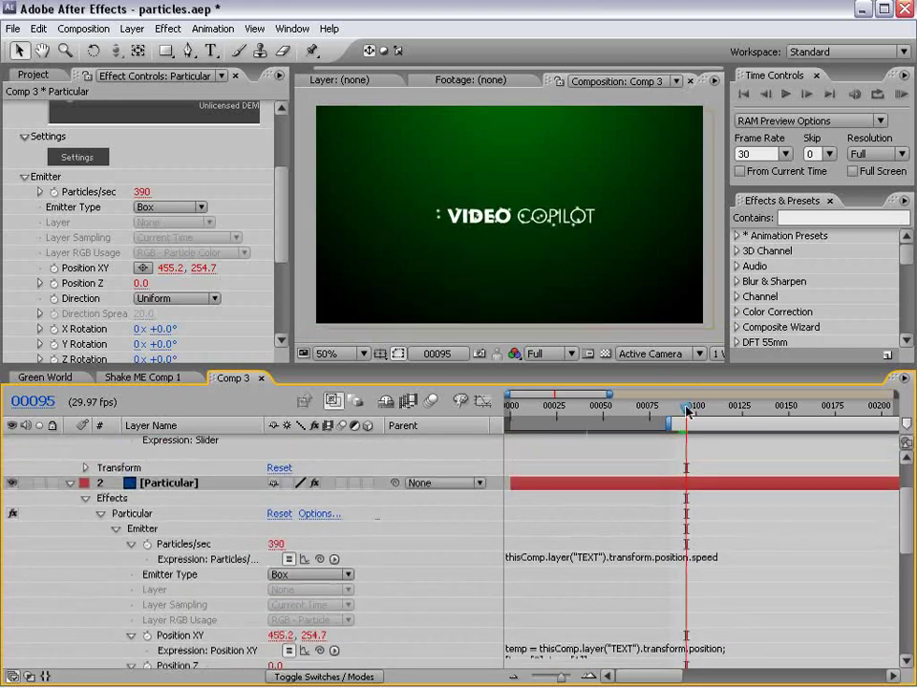
{"action": "left_click_drag", "start_coordinate": [682, 409], "coordinate": [807, 445]}
{"action": "key", "text": "KP_0"}
{"action": "scroll", "coordinate": [893, 504], "scroll_direction": "up", "scroll_amount": 1}
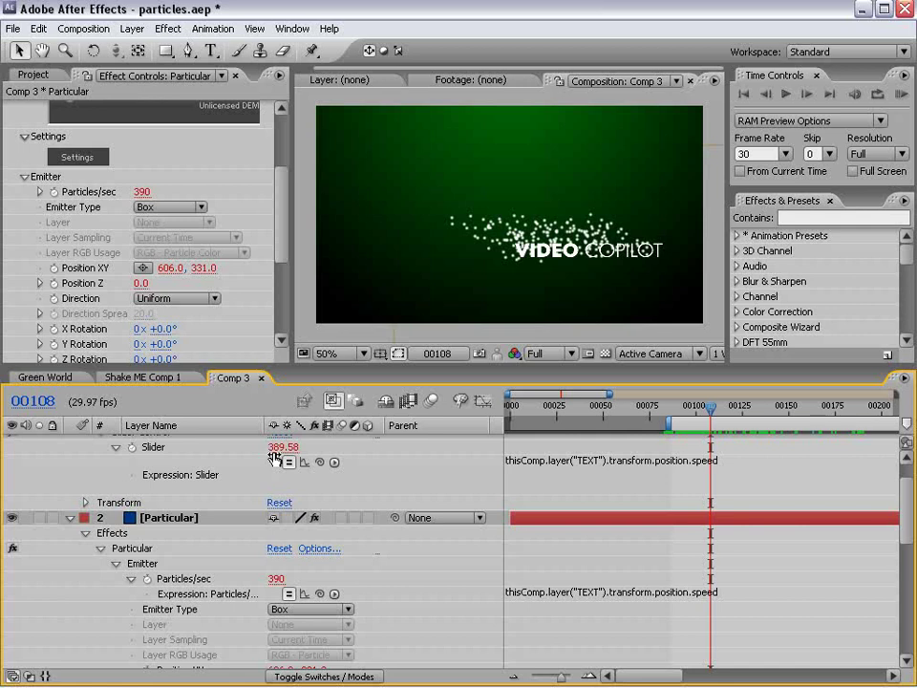
{"action": "scroll", "coordinate": [784, 517], "scroll_direction": "down", "scroll_amount": 3}
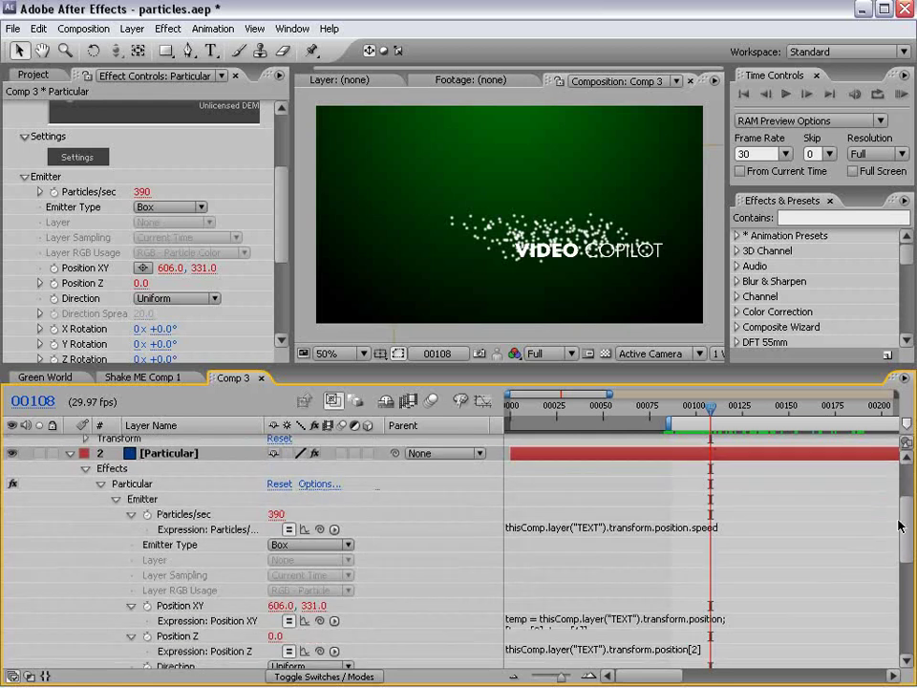
Step: Replace the Particles/sec expression with S set to the TEXT layer's position speed
{"action": "left_click", "coordinate": [631, 528]}
{"action": "left_click", "coordinate": [638, 533]}
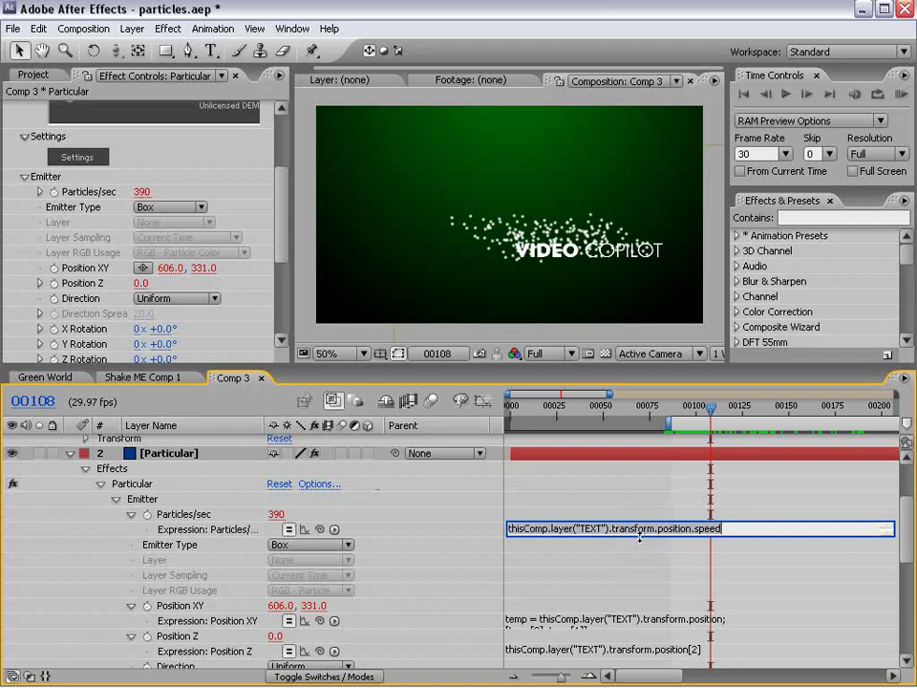
{"action": "left_click_drag", "start_coordinate": [640, 538], "coordinate": [711, 614]}
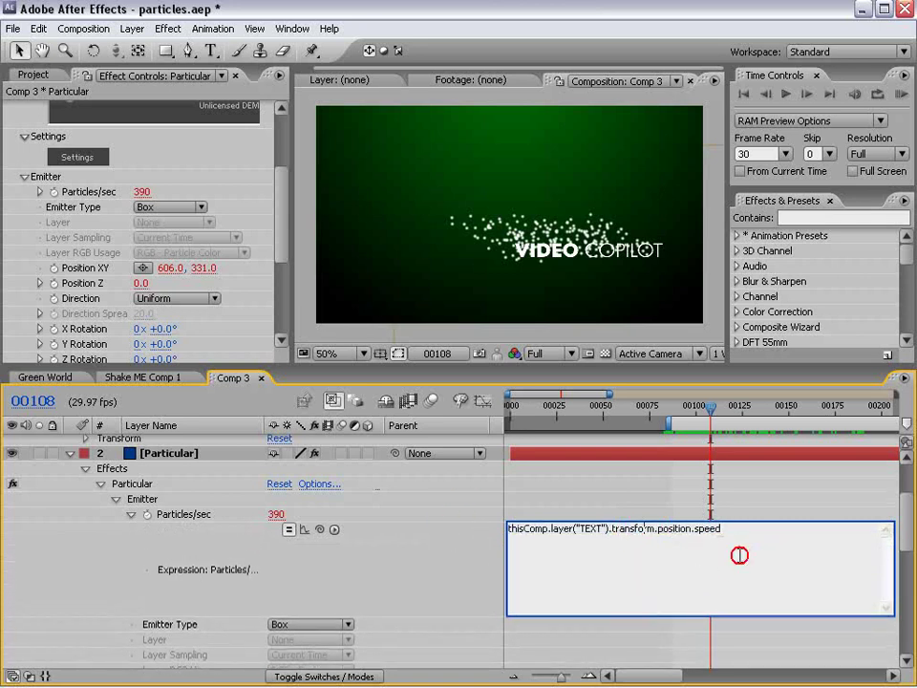
{"action": "key", "text": "ctrl+a"}
{"action": "key", "text": "Delete"}
{"action": "left_click", "coordinate": [551, 548]}
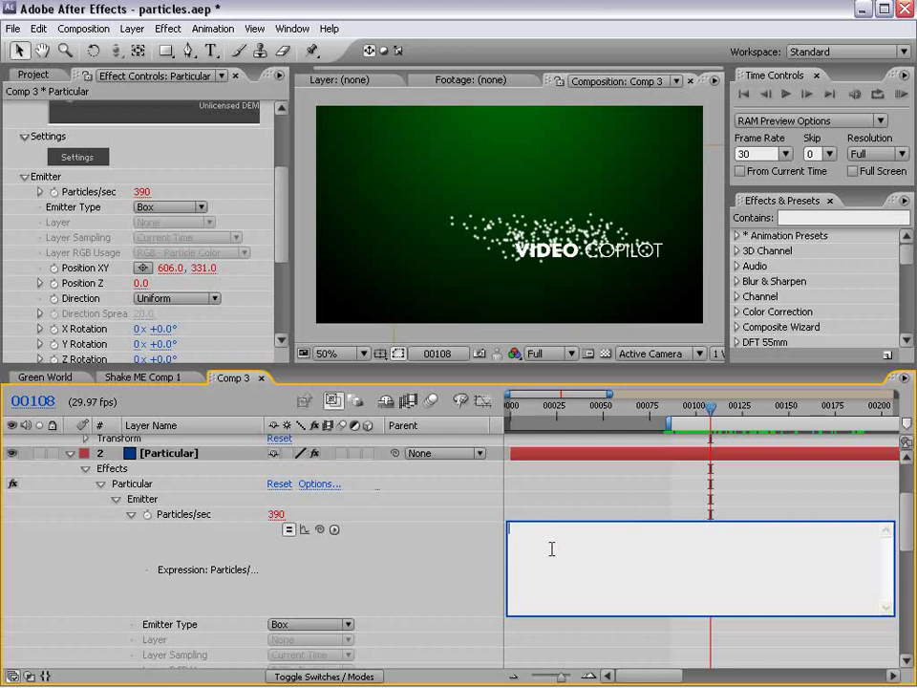
{"action": "type", "text": "S"}
{"action": "type", "text": "="}
{"action": "mouse_move", "coordinate": [321, 531]}
{"action": "left_mouse_down"}
{"action": "mouse_move", "coordinate": [246, 666]}
{"action": "mouse_move", "coordinate": [210, 646]}
{"action": "left_mouse_up"}
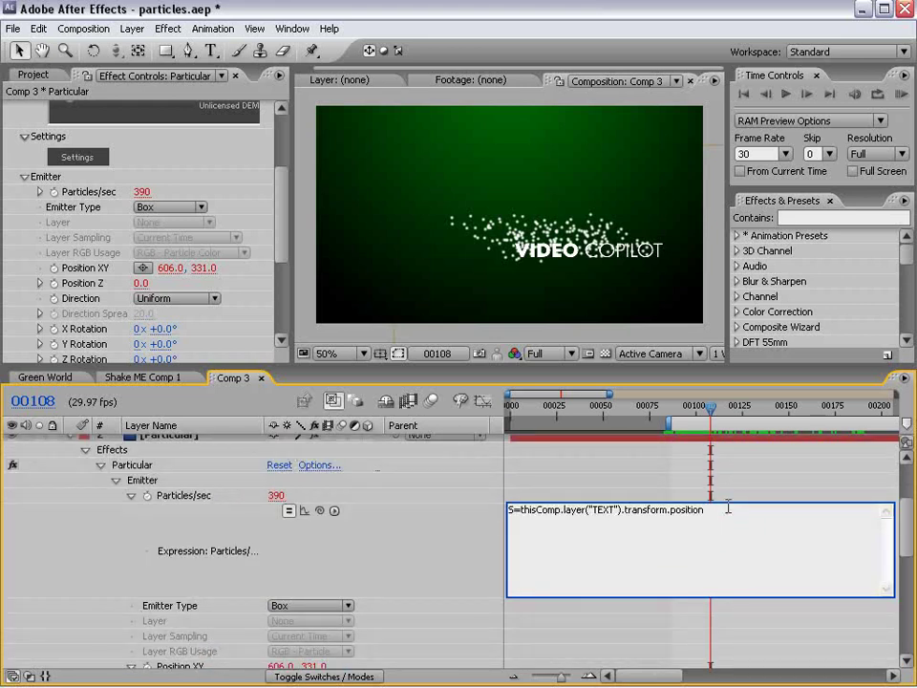
{"action": "type", "text": ".speed"}
{"action": "type", "text": ";"}
Step: Add the conditional: if S > 500 emit 500, else emit 0
{"action": "key", "text": "Return"}
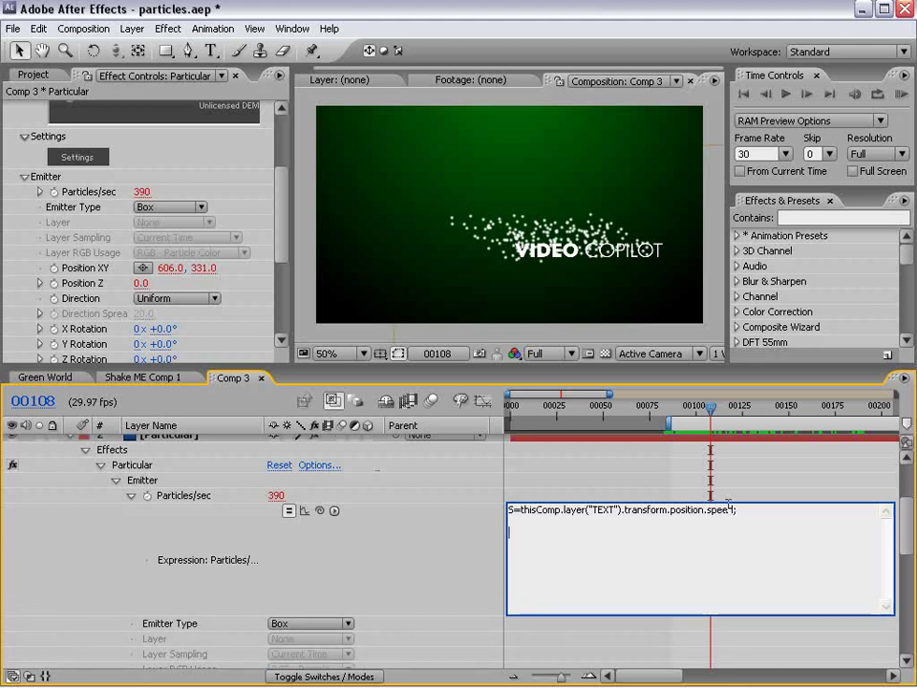
{"action": "type", "text": "if"}
{"action": "type", "text": "("}
{"action": "type", "text": "S"}
{"action": "type", "text": ">"}
{"action": "key", "text": "BackSpace"}
{"action": "type", "text": "<"}
{"action": "key", "text": "BackSpace"}
{"action": "type", "text": ">"}
{"action": "type", "text": "500){"}
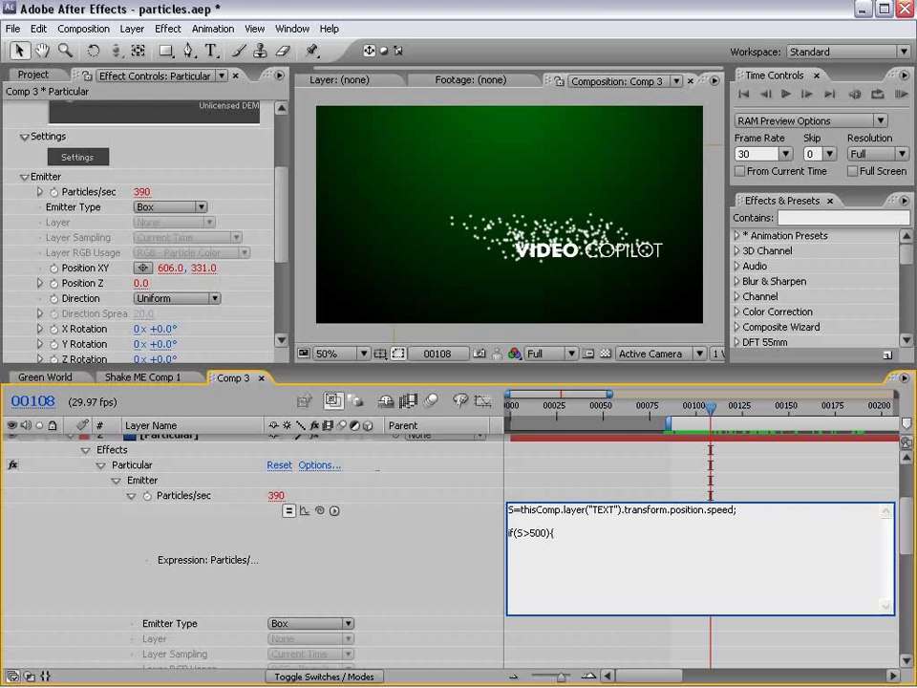
{"action": "key", "text": "Return"}
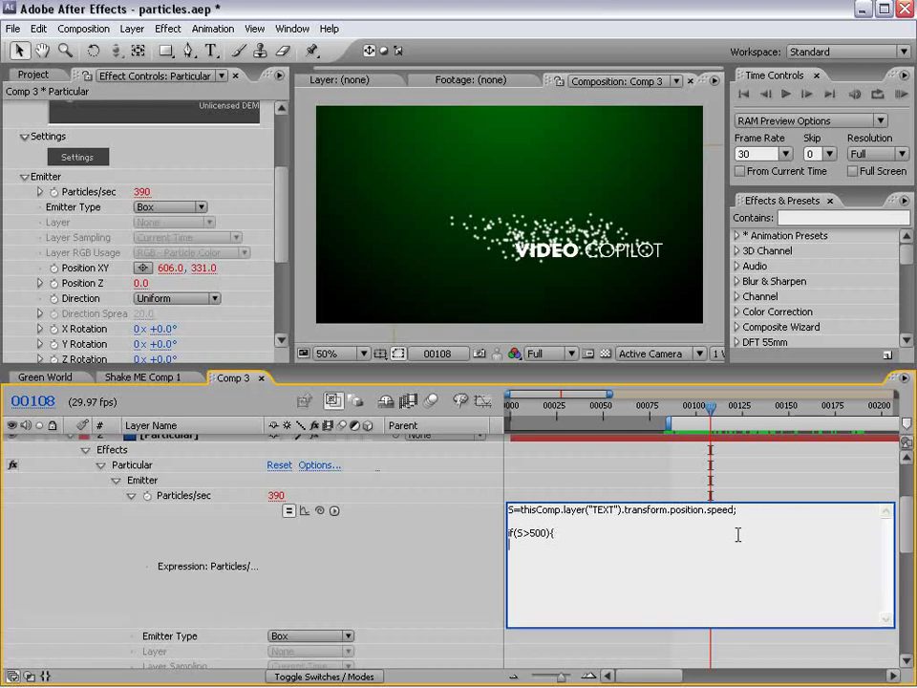
{"action": "type", "text": "500"}
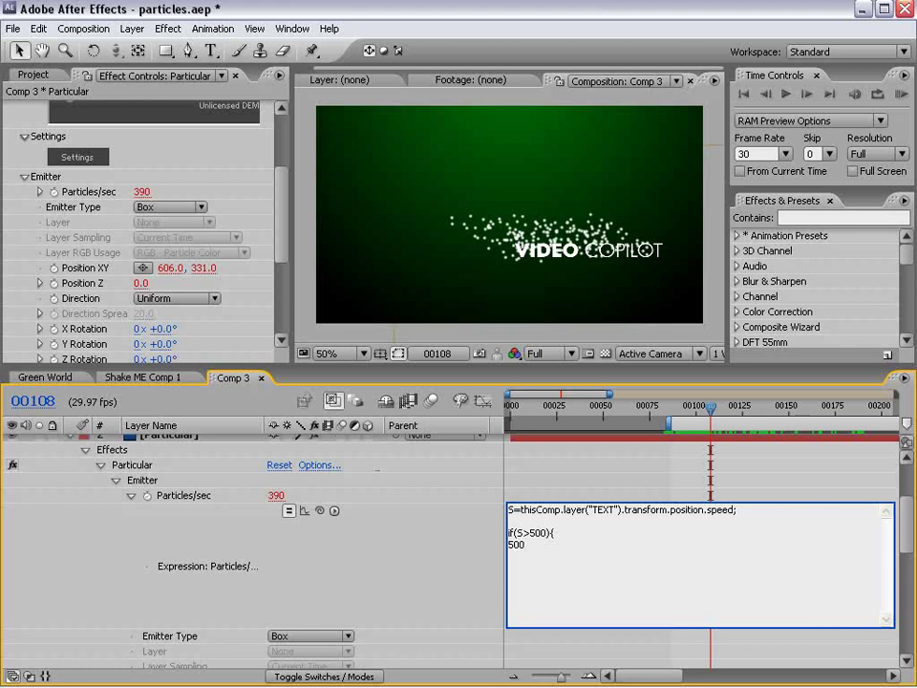
{"action": "type", "text": ";"}
{"action": "key", "text": "Return"}
{"action": "type", "text": "}else"}
{"action": "type", "text": "{"}
{"action": "key", "text": "Return"}
{"action": "type", "text": "0;"}
Step: Review and commit the conditional Particles/sec expression
{"action": "left_click", "coordinate": [528, 570]}
{"action": "type", "text": "}"}
{"action": "left_click", "coordinate": [531, 555]}
{"action": "left_click", "coordinate": [527, 588]}
{"action": "left_click", "coordinate": [541, 604]}
{"action": "key", "text": "ctrl+a"}
{"action": "left_click", "coordinate": [524, 495]}
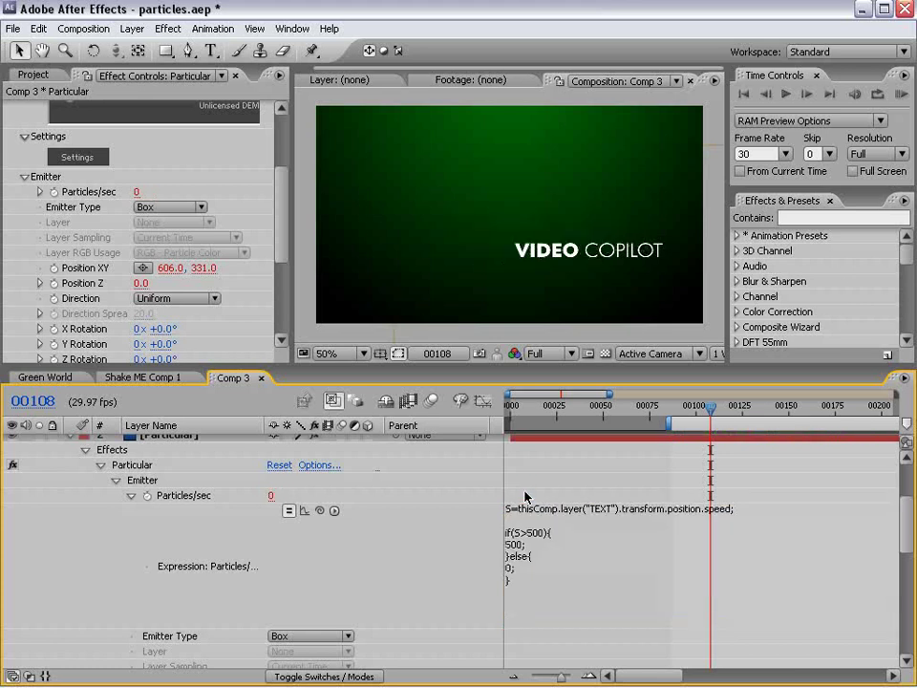
{"action": "mouse_move", "coordinate": [905, 528]}
{"action": "left_mouse_down"}
{"action": "mouse_move", "coordinate": [909, 623]}
{"action": "mouse_move", "coordinate": [907, 482]}
{"action": "left_mouse_up"}
Step: Collapse the layers and show only the TEXT layer's Position property
{"action": "left_click", "coordinate": [69, 558]}
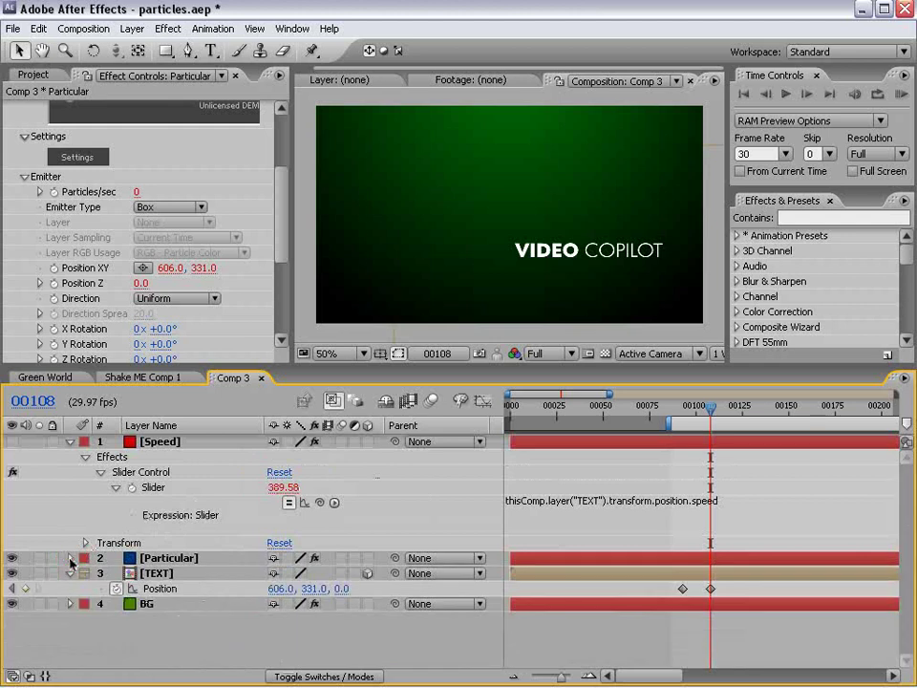
{"action": "left_click", "coordinate": [69, 573]}
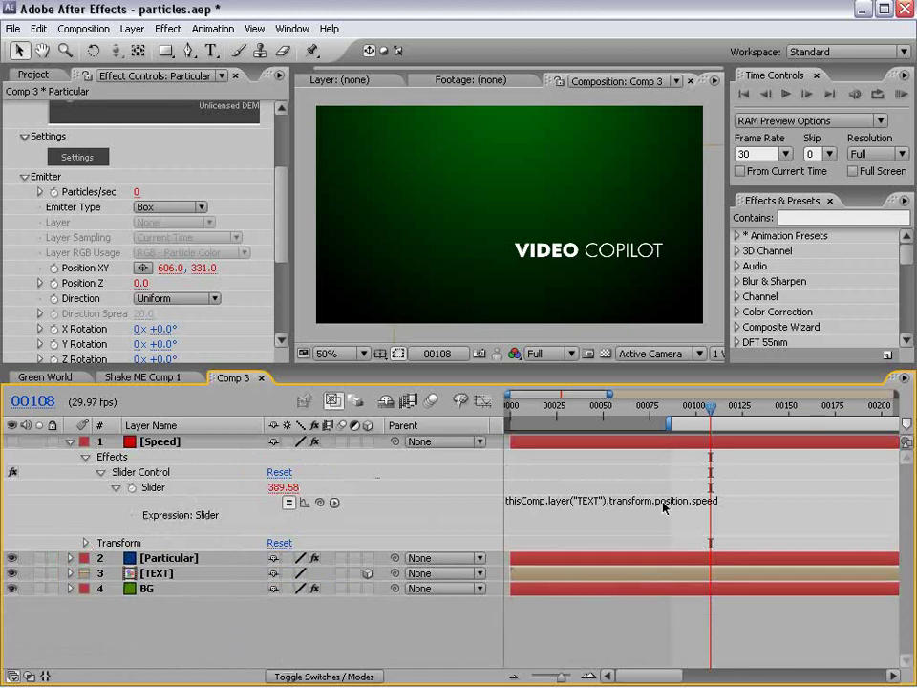
{"action": "left_click_drag", "start_coordinate": [706, 416], "coordinate": [693, 412]}
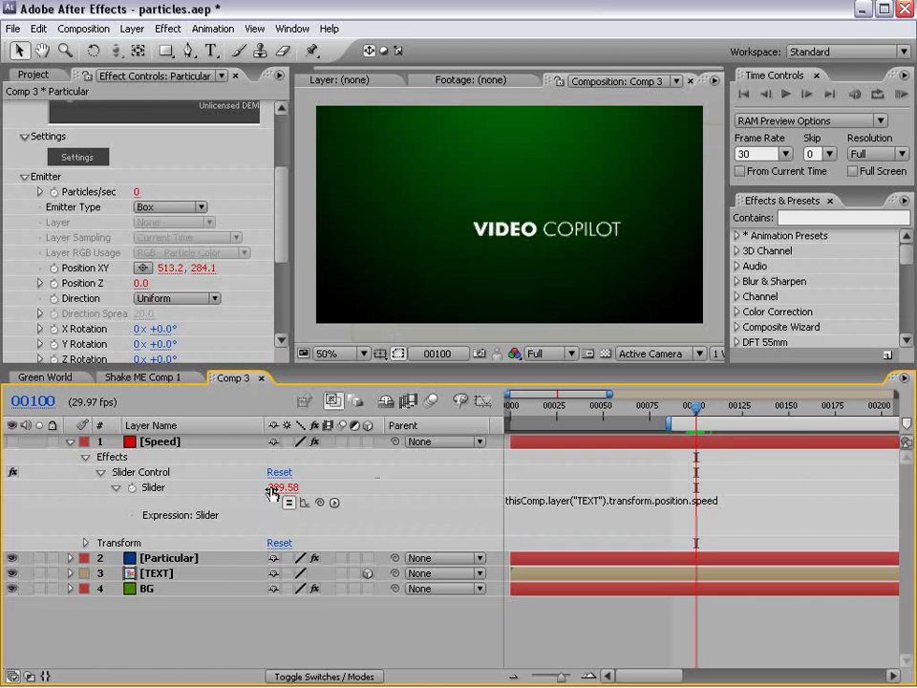
{"action": "left_click", "coordinate": [175, 575]}
{"action": "key", "text": "p"}
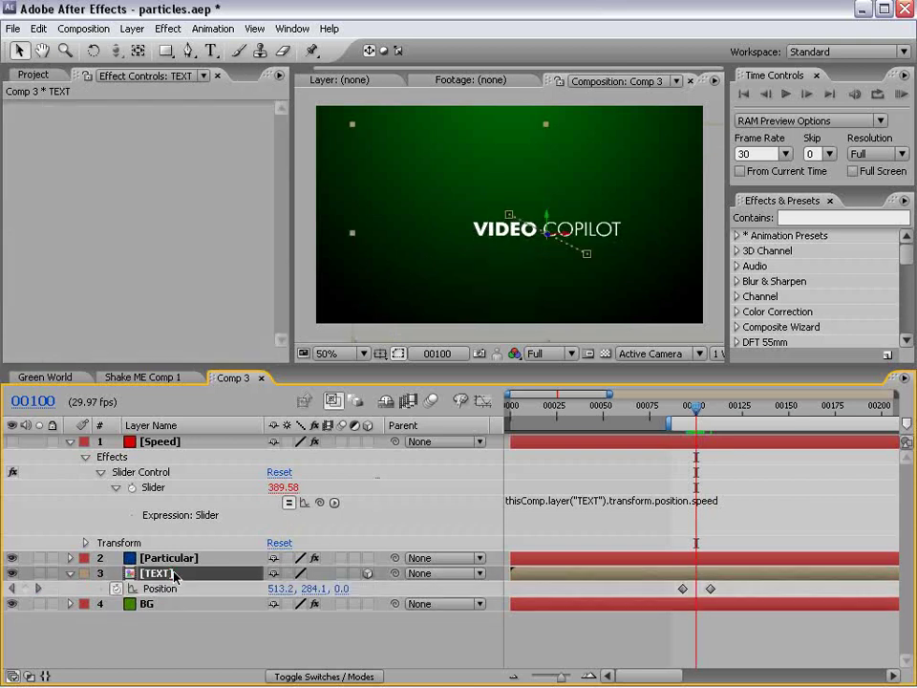
{"action": "mouse_move", "coordinate": [696, 413]}
{"action": "left_mouse_down"}
{"action": "mouse_move", "coordinate": [679, 413]}
{"action": "mouse_move", "coordinate": [688, 413]}
{"action": "left_mouse_up"}
Step: At frame 108, drag the text further down-right and scrub to watch the particle burst
{"action": "left_click", "coordinate": [711, 413]}
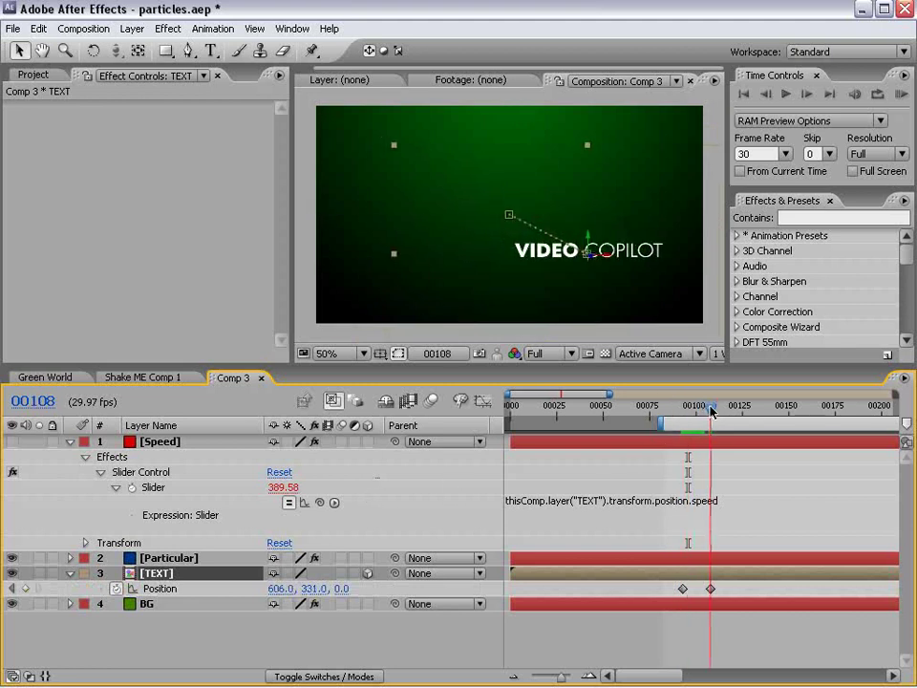
{"action": "mouse_move", "coordinate": [622, 260]}
{"action": "left_mouse_down"}
{"action": "mouse_move", "coordinate": [630, 284]}
{"action": "mouse_move", "coordinate": [650, 286]}
{"action": "mouse_move", "coordinate": [631, 284]}
{"action": "mouse_move", "coordinate": [639, 270]}
{"action": "mouse_move", "coordinate": [621, 285]}
{"action": "mouse_move", "coordinate": [653, 280]}
{"action": "mouse_move", "coordinate": [663, 289]}
{"action": "left_mouse_up"}
{"action": "left_click", "coordinate": [703, 411]}
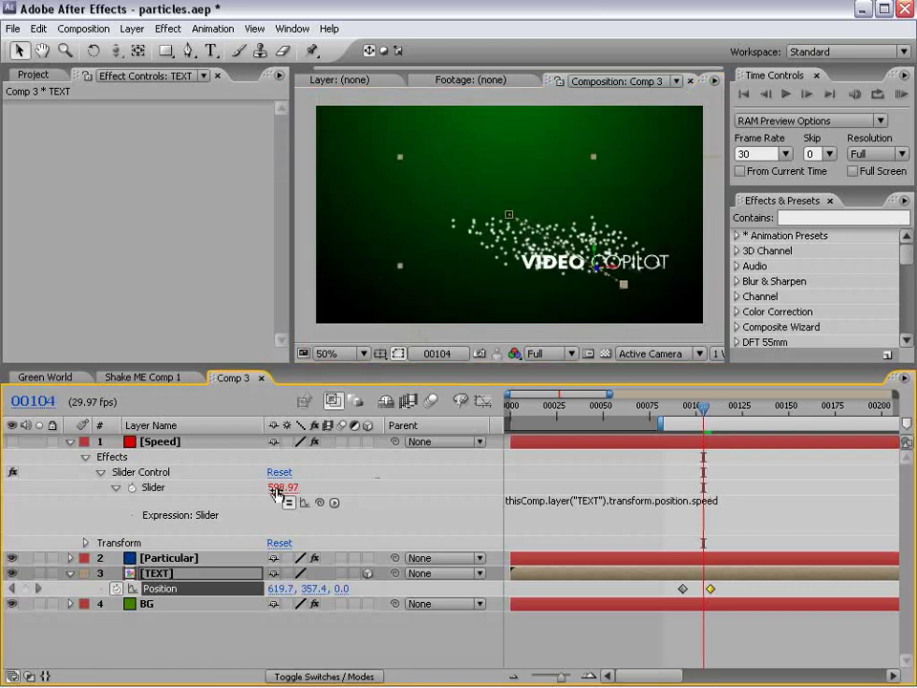
{"action": "left_click", "coordinate": [682, 413]}
{"action": "left_click_drag", "start_coordinate": [682, 414], "coordinate": [778, 417]}
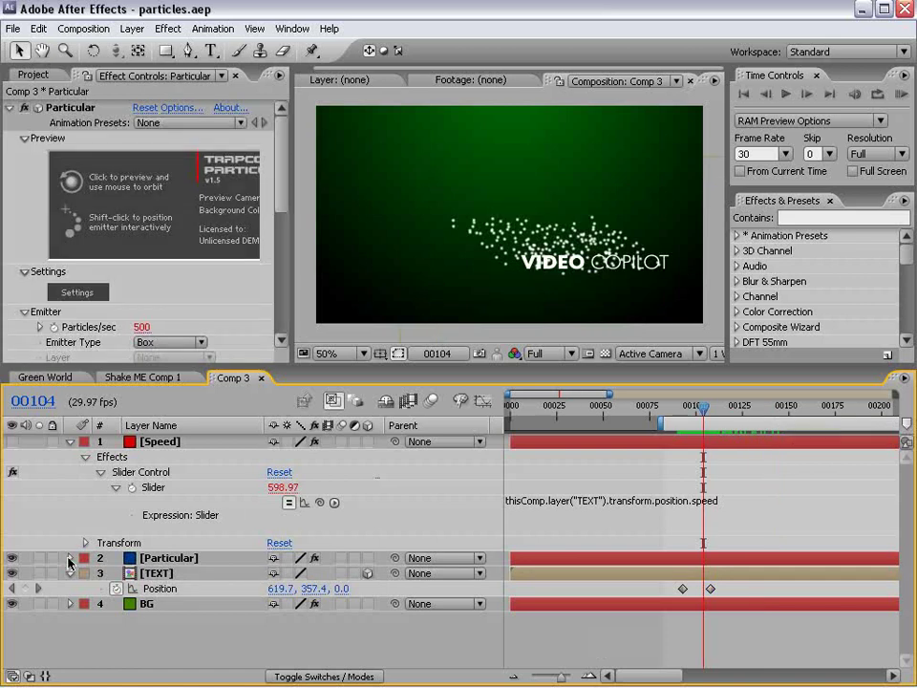
Step: Change the Particles/sec expression to if(S>400){29*S;}else{0;} and scrub to check the dense trail
{"action": "left_click", "coordinate": [69, 559]}
{"action": "left_click_drag", "start_coordinate": [218, 369], "coordinate": [218, 252]}
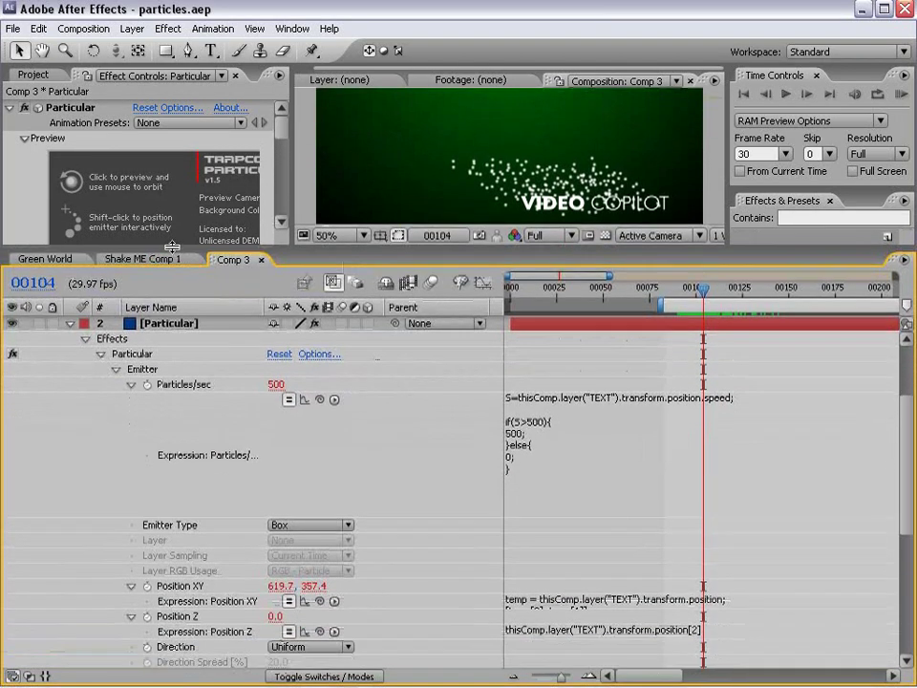
{"action": "left_click", "coordinate": [541, 429]}
{"action": "type", "text": "4"}
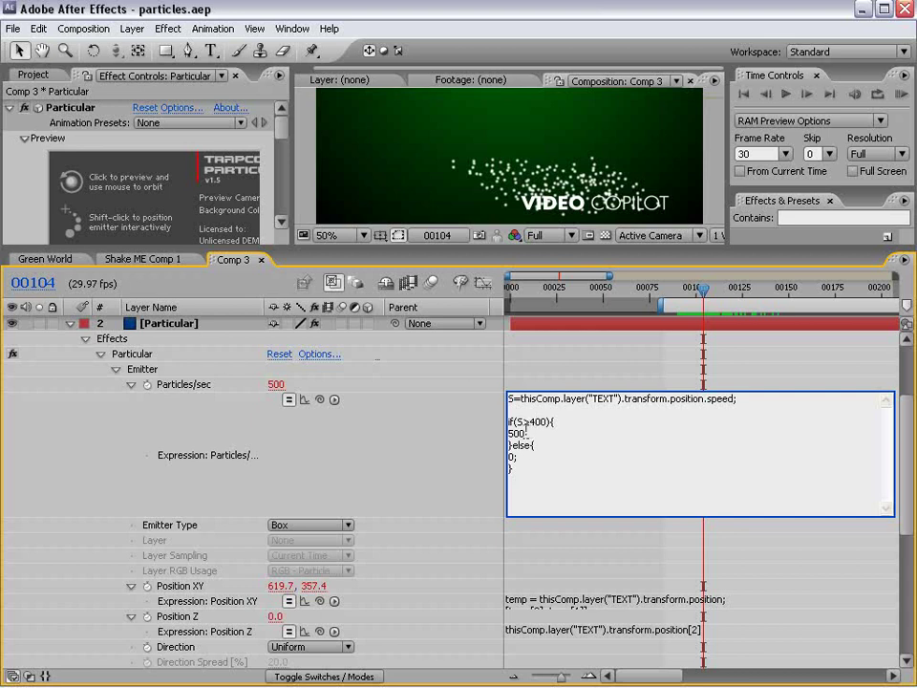
{"action": "double_click", "coordinate": [517, 432]}
{"action": "type", "text": "29*S;"}
{"action": "left_click", "coordinate": [518, 430]}
{"action": "left_click", "coordinate": [521, 378]}
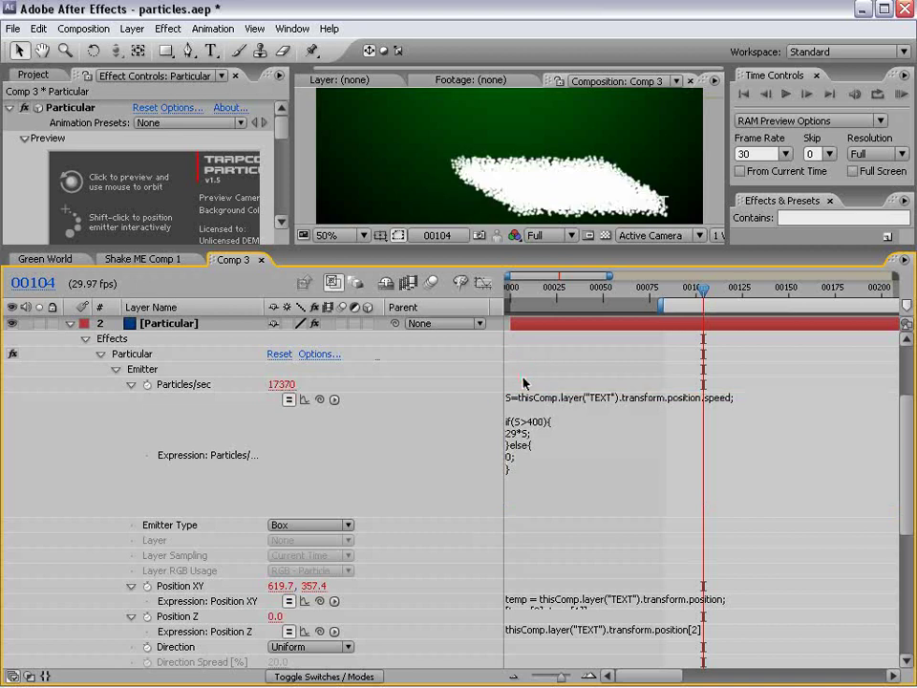
{"action": "mouse_move", "coordinate": [697, 296]}
{"action": "left_mouse_down"}
{"action": "mouse_move", "coordinate": [736, 288]}
{"action": "mouse_move", "coordinate": [710, 288]}
{"action": "left_mouse_up"}
{"action": "left_click", "coordinate": [70, 323]}
Step: Collapse the layers, shrink the Timeline, and select the TEXT layer's frame-108 Position keyframe
{"action": "left_click", "coordinate": [70, 323]}
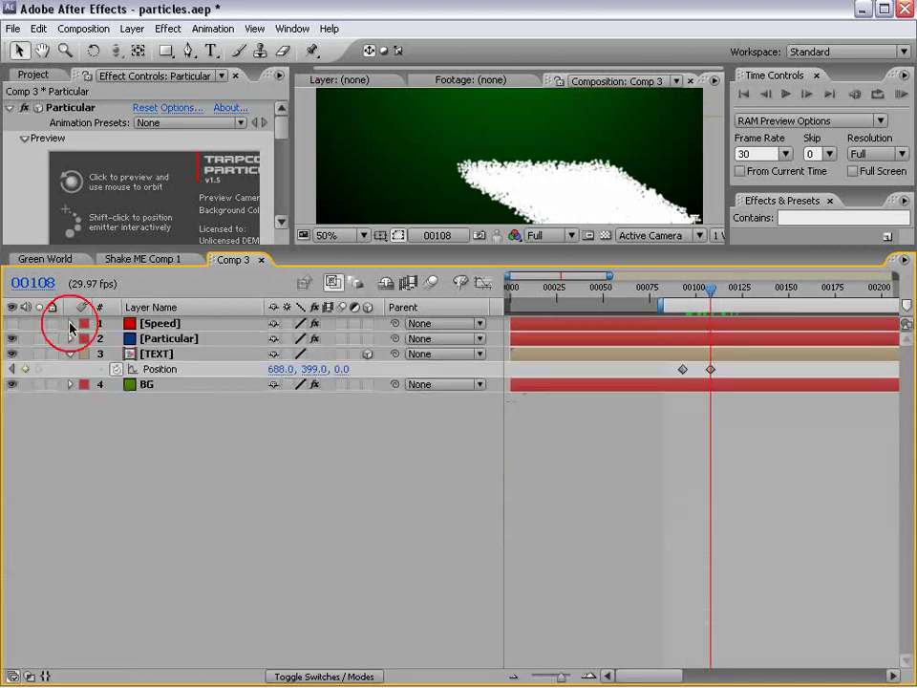
{"action": "left_click_drag", "start_coordinate": [315, 250], "coordinate": [316, 375]}
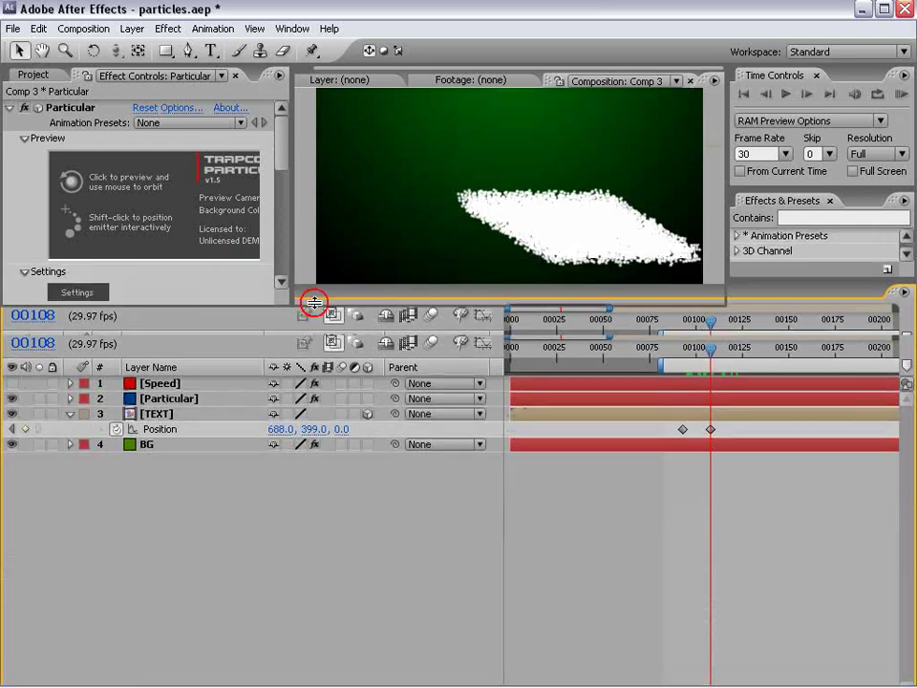
{"action": "left_click", "coordinate": [10, 107]}
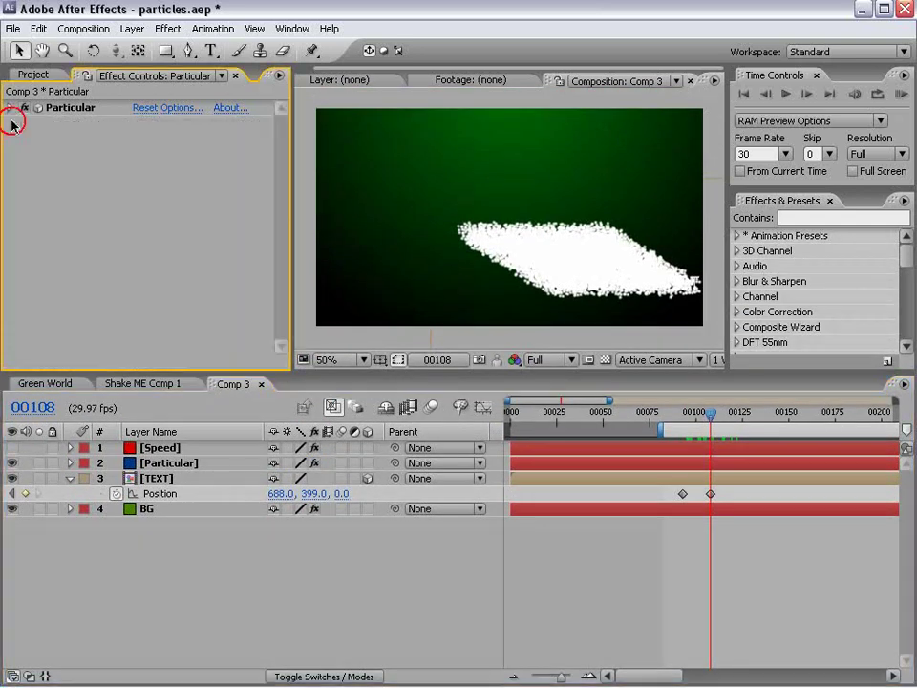
{"action": "left_click", "coordinate": [161, 483]}
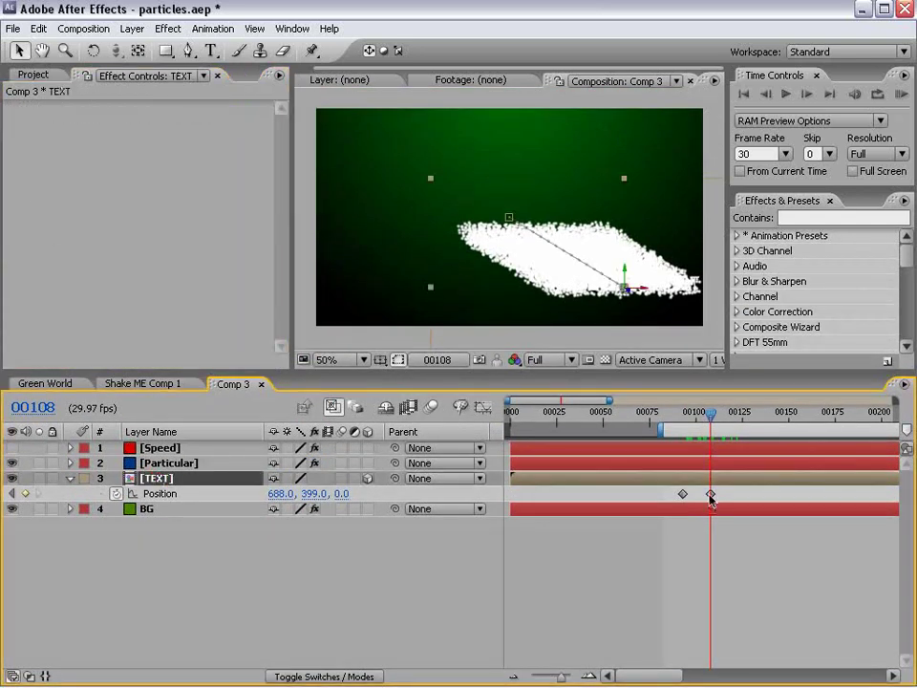
{"action": "left_click", "coordinate": [710, 493]}
{"action": "key", "text": "Delete"}
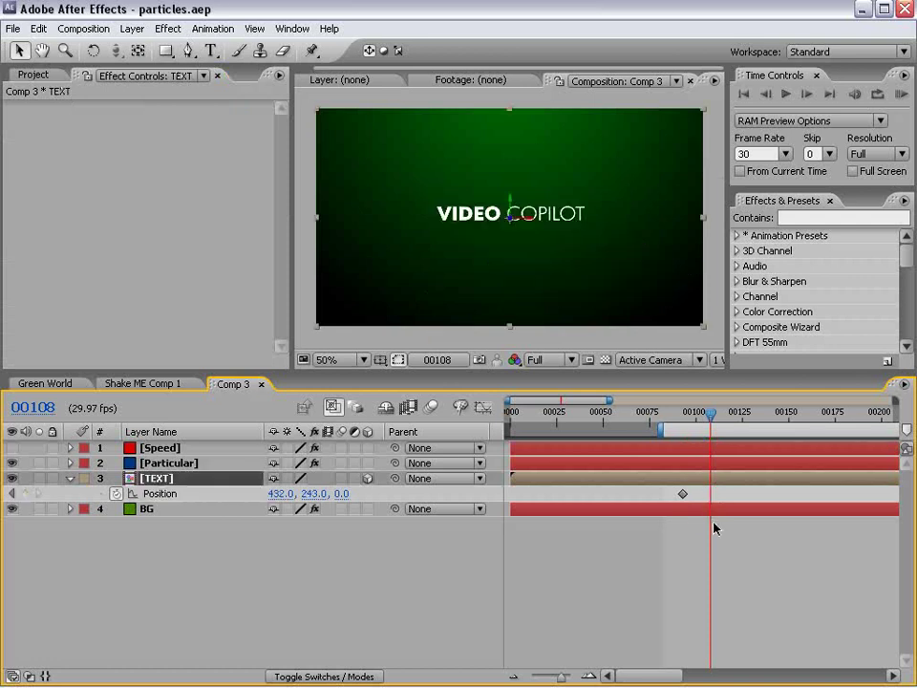
{"action": "key", "text": "ctrl+z"}
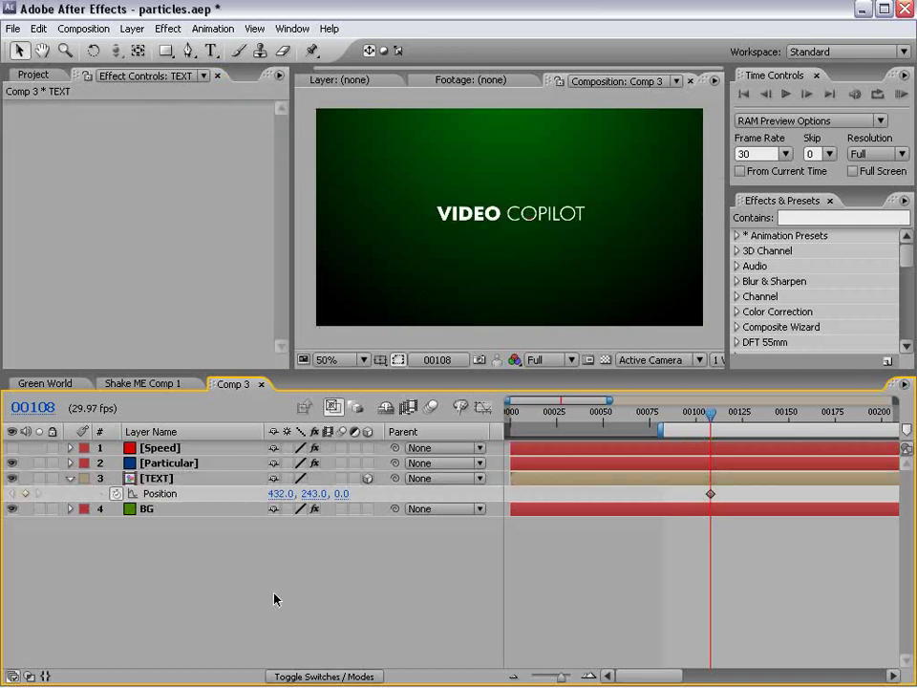
Step: Add a wiggle(8,50) expression to the TEXT layer's Position and scrub to preview
{"action": "left_click", "coordinate": [121, 495]}
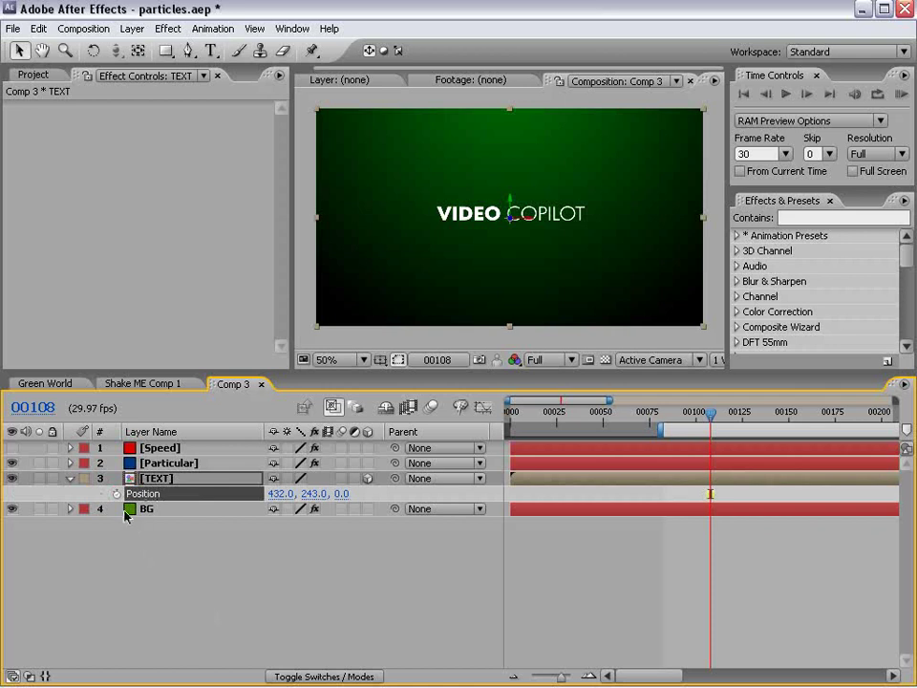
{"action": "left_click", "coordinate": [116, 494], "text": "alt"}
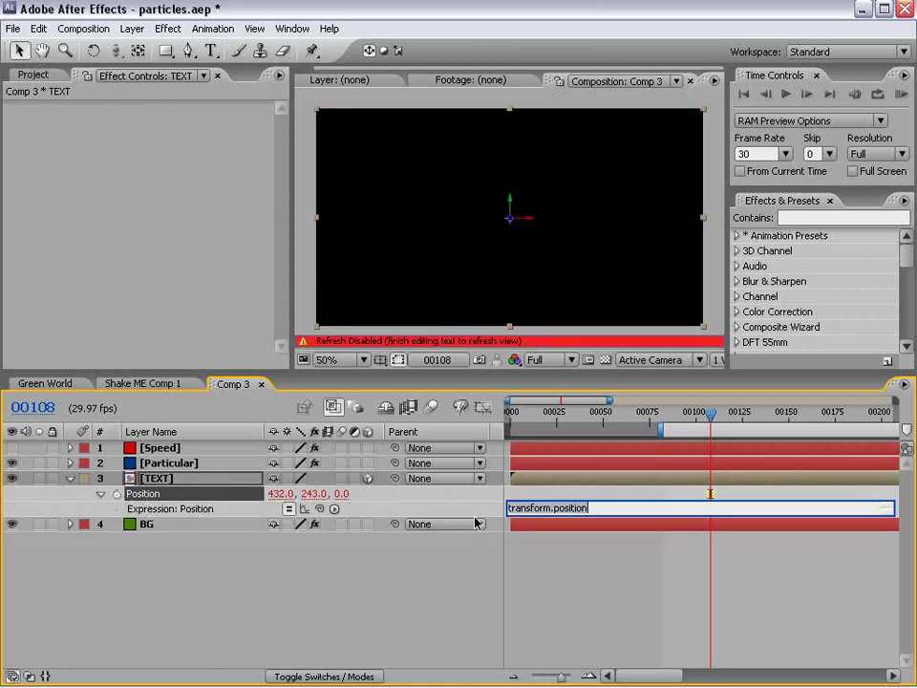
{"action": "type", "text": "wiggle(8,50"}
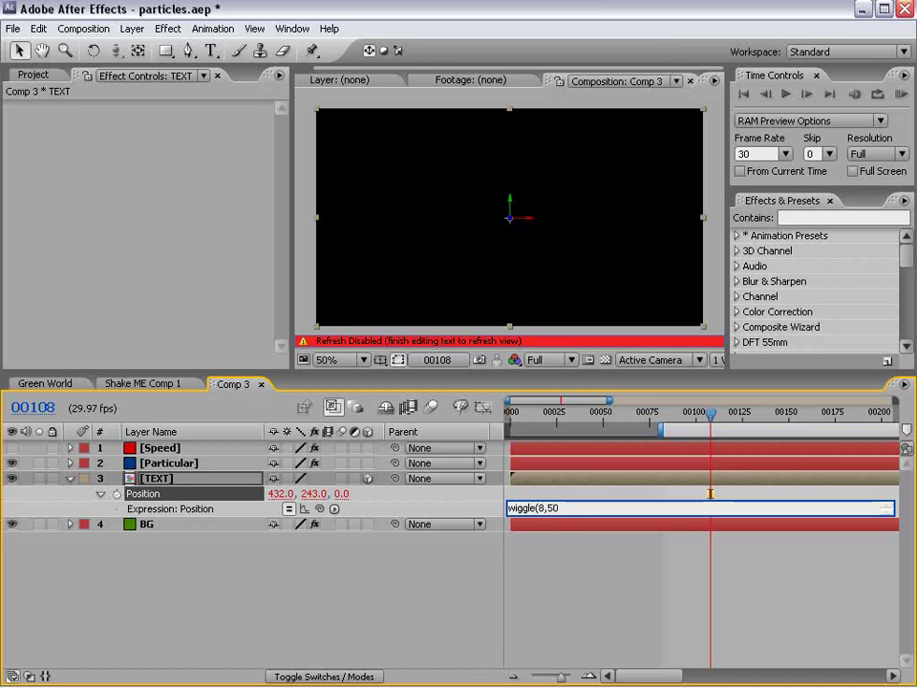
{"action": "left_click", "coordinate": [636, 535]}
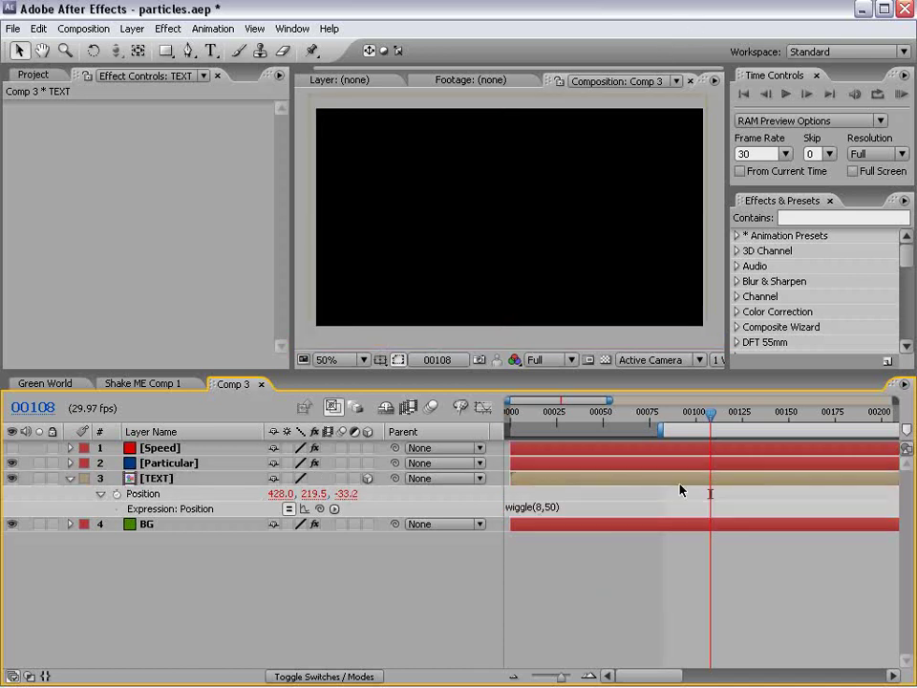
{"action": "mouse_move", "coordinate": [712, 426]}
{"action": "left_mouse_down"}
{"action": "mouse_move", "coordinate": [732, 422]}
{"action": "mouse_move", "coordinate": [557, 464]}
{"action": "left_mouse_up"}
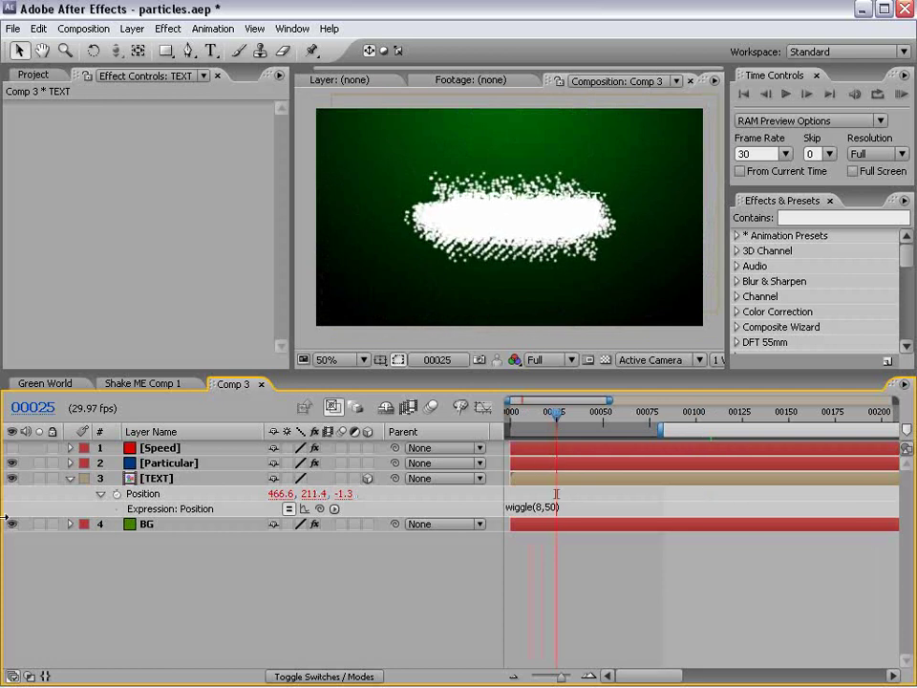
Step: Solo the wiggling text, check the Speed slider values, then return to the wiggle expression
{"action": "left_click", "coordinate": [39, 479]}
{"action": "left_click_drag", "start_coordinate": [579, 420], "coordinate": [559, 429]}
{"action": "left_click", "coordinate": [158, 449]}
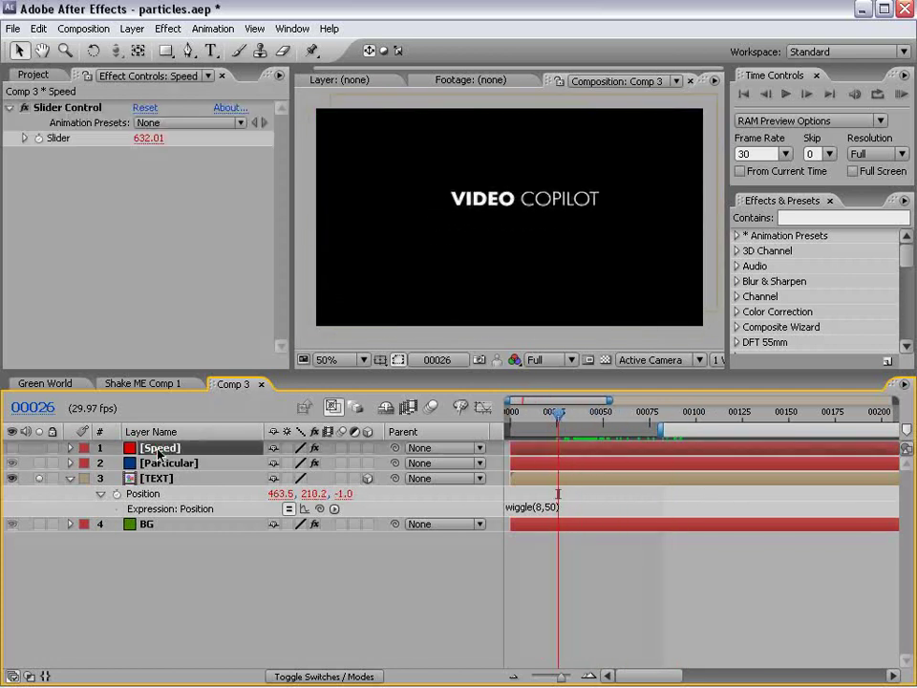
{"action": "key", "text": "e"}
{"action": "key", "text": "e"}
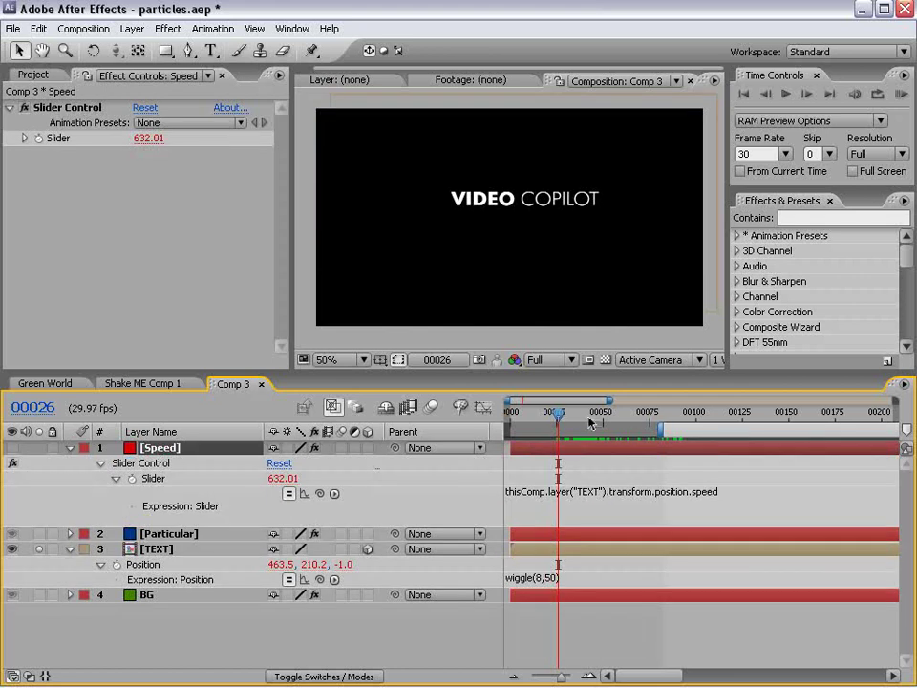
{"action": "mouse_move", "coordinate": [594, 427]}
{"action": "left_mouse_down"}
{"action": "mouse_move", "coordinate": [655, 429]}
{"action": "mouse_move", "coordinate": [603, 429]}
{"action": "left_mouse_up"}
{"action": "left_click", "coordinate": [70, 449]}
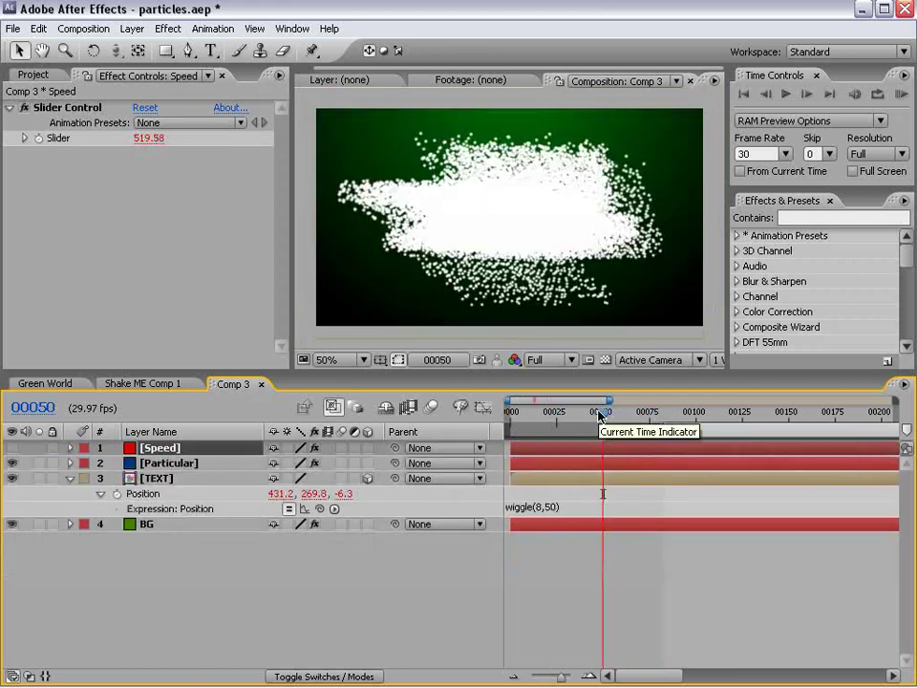
{"action": "left_click", "coordinate": [560, 473]}
{"action": "left_click", "coordinate": [558, 507]}
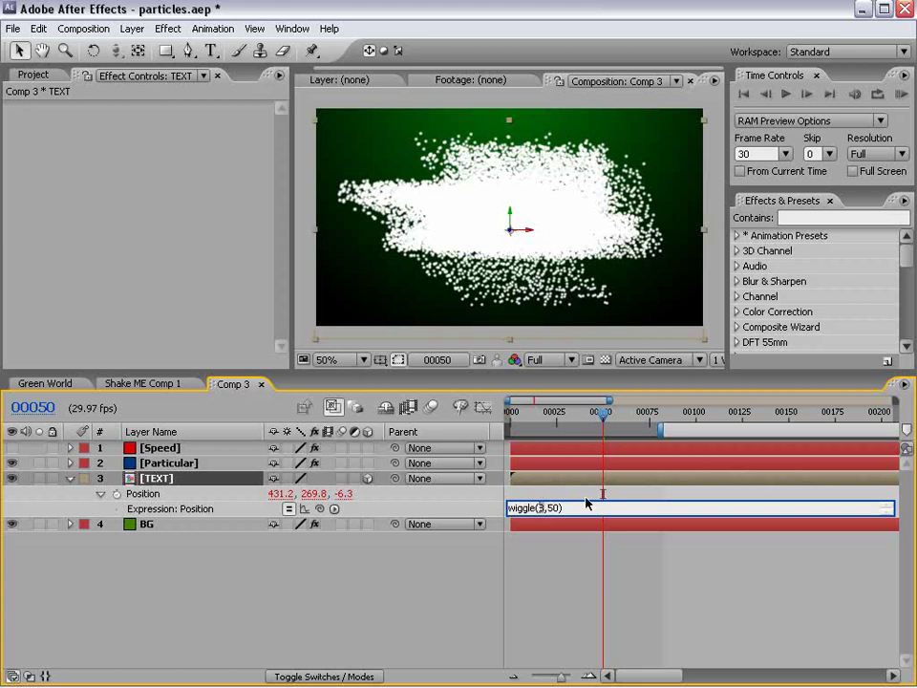
Step: Commit the wiggle(8,50) expression and add a Slider Control renamed Wig to TEXT
{"action": "type", "text": "8"}
{"action": "left_click", "coordinate": [573, 497]}
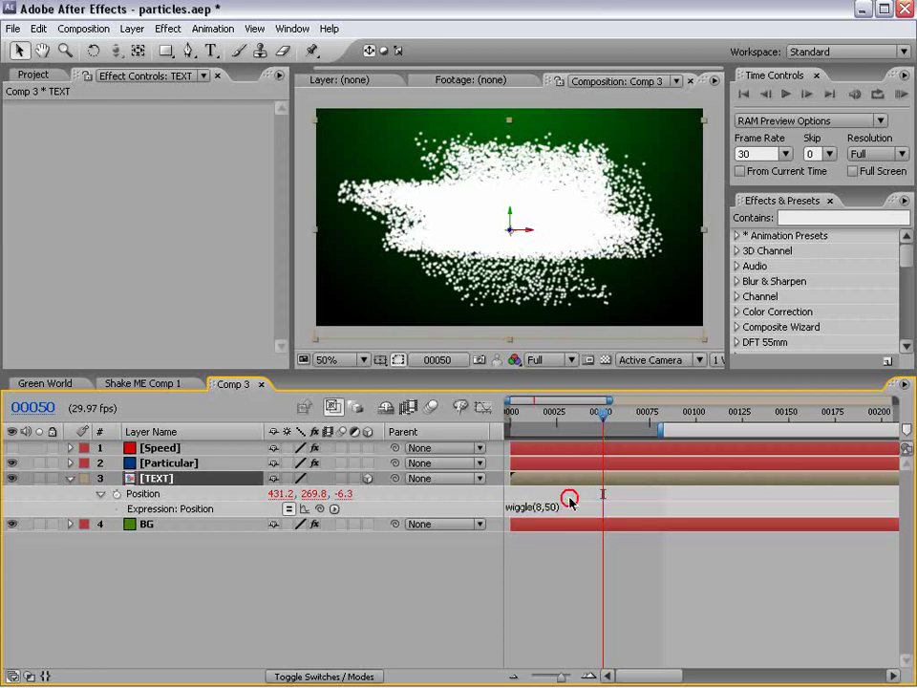
{"action": "left_click", "coordinate": [167, 29]}
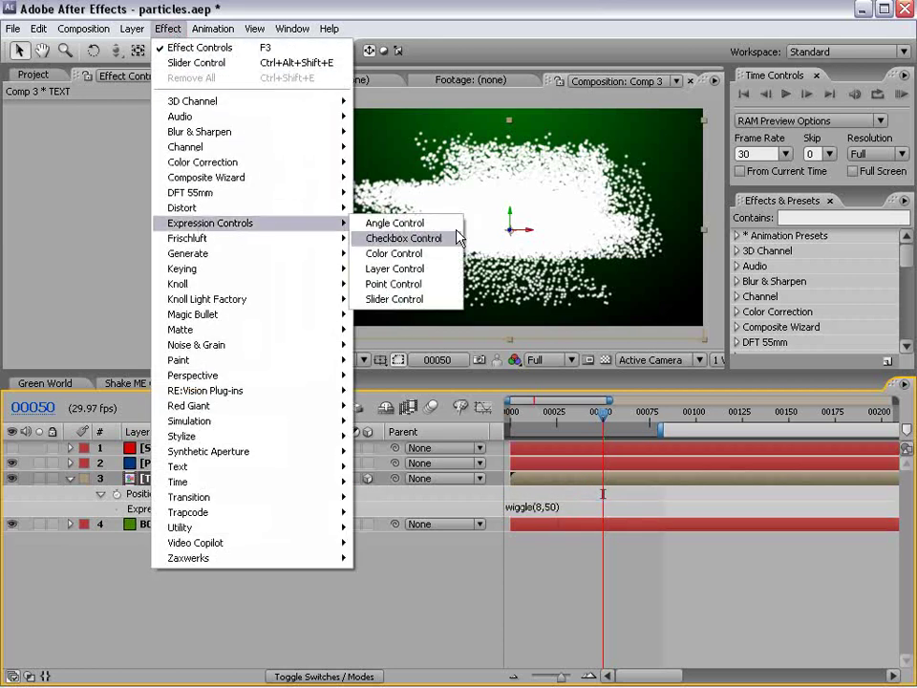
{"action": "left_click", "coordinate": [423, 299]}
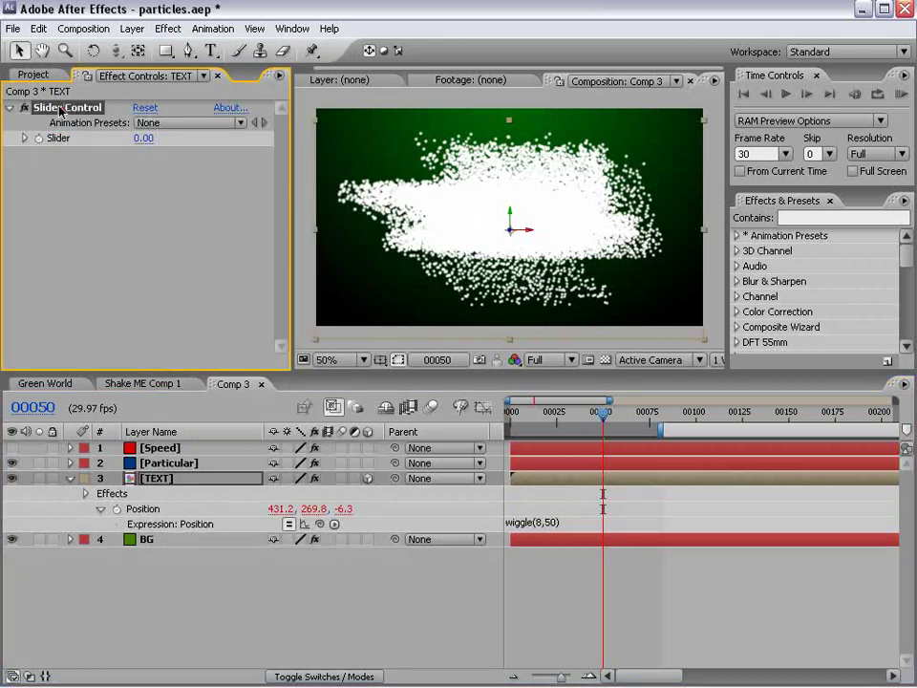
{"action": "type", "text": "Wig"}
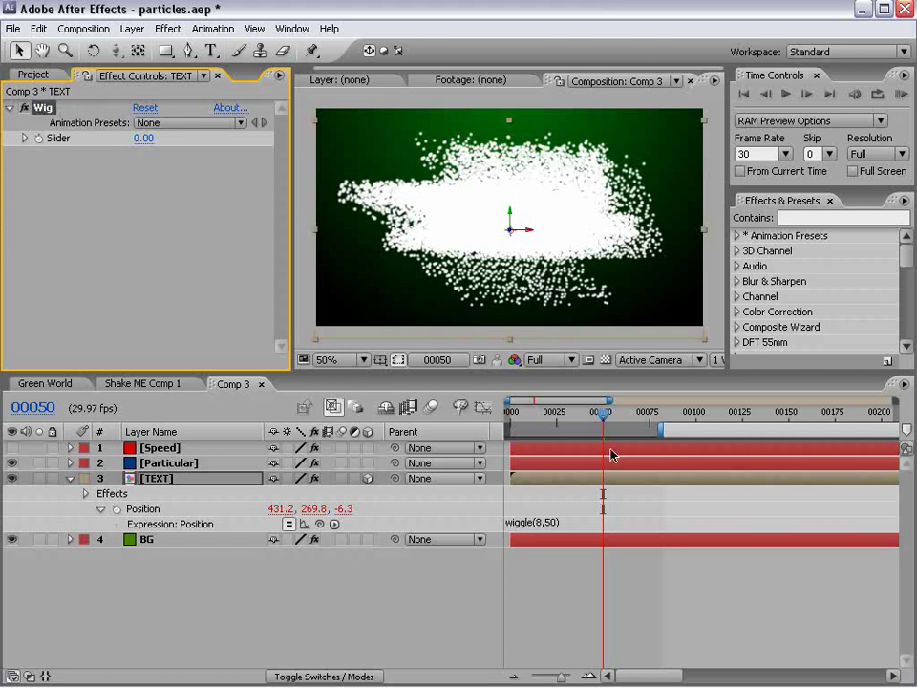
Step: Replace the wiggle amplitude 50 with a pick-whip link to the Wig slider
{"action": "left_click", "coordinate": [575, 521]}
{"action": "key", "text": "BackSpace"}
{"action": "key", "text": "BackSpace"}
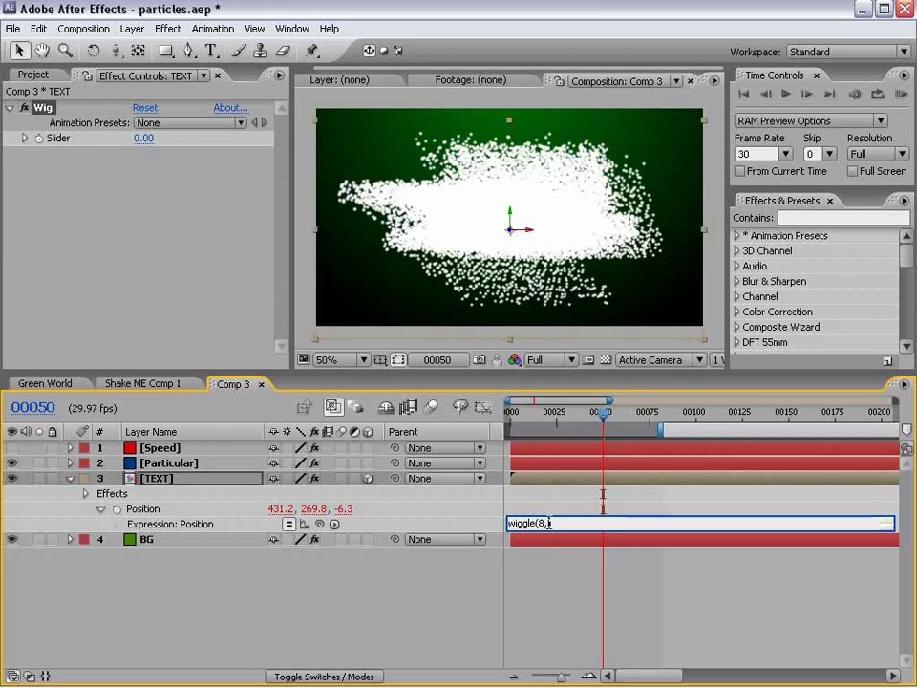
{"action": "left_click_drag", "start_coordinate": [319, 523], "coordinate": [72, 143]}
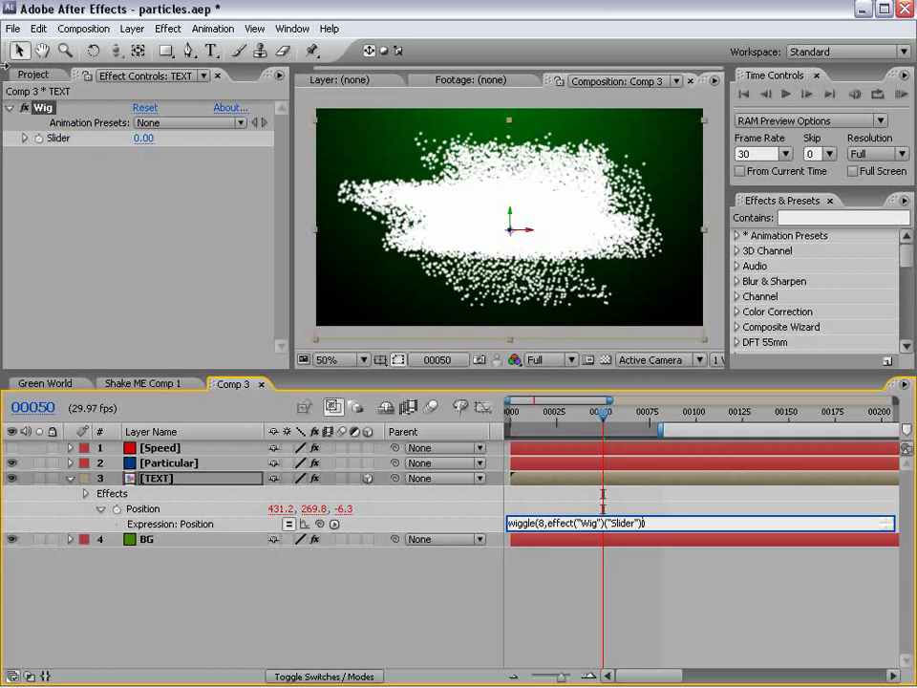
{"action": "left_click", "coordinate": [92, 201]}
Step: Keyframe the Wig slider raised at frame 32 and back to 0 at frame 45
{"action": "left_click_drag", "start_coordinate": [601, 421], "coordinate": [570, 430]}
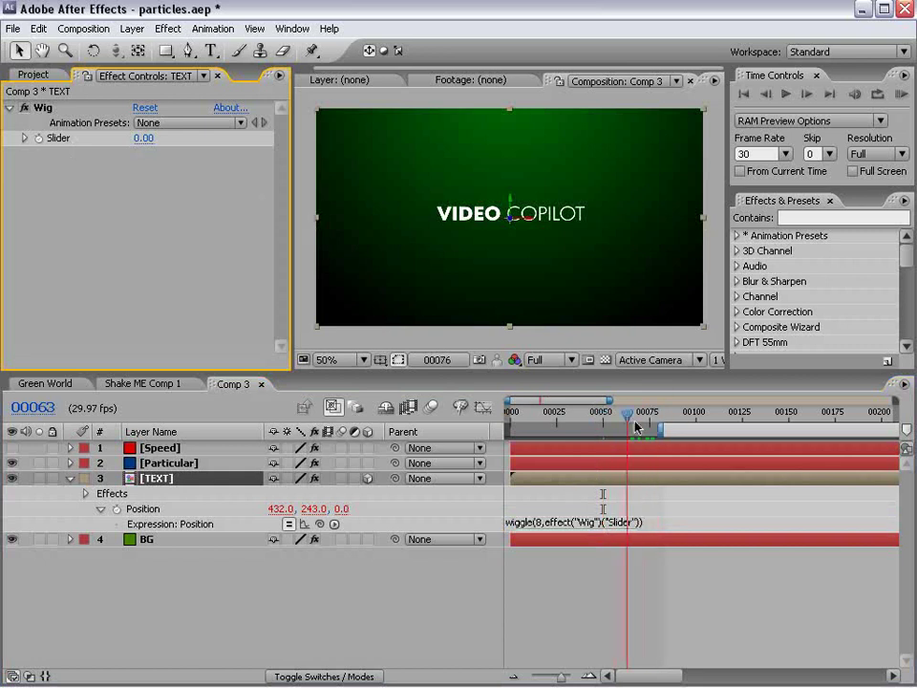
{"action": "left_click", "coordinate": [35, 137]}
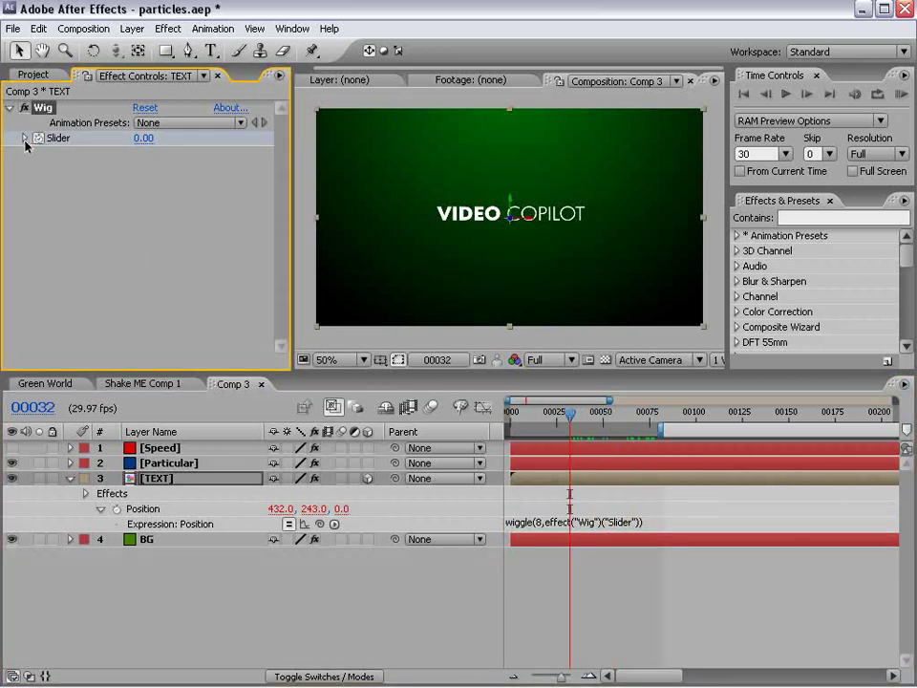
{"action": "left_click", "coordinate": [26, 139]}
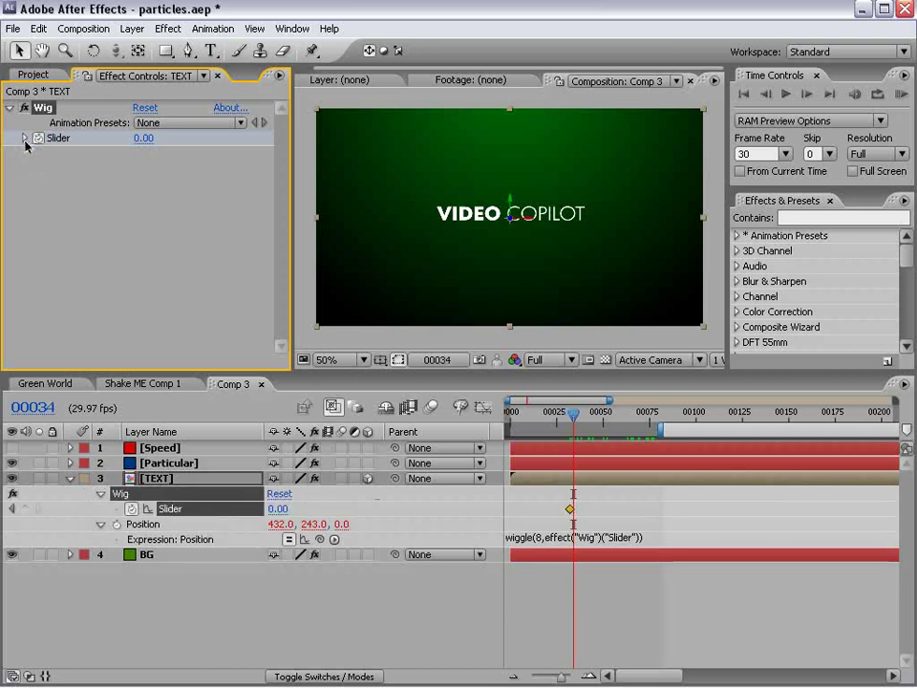
{"action": "left_click_drag", "start_coordinate": [142, 139], "coordinate": [172, 127]}
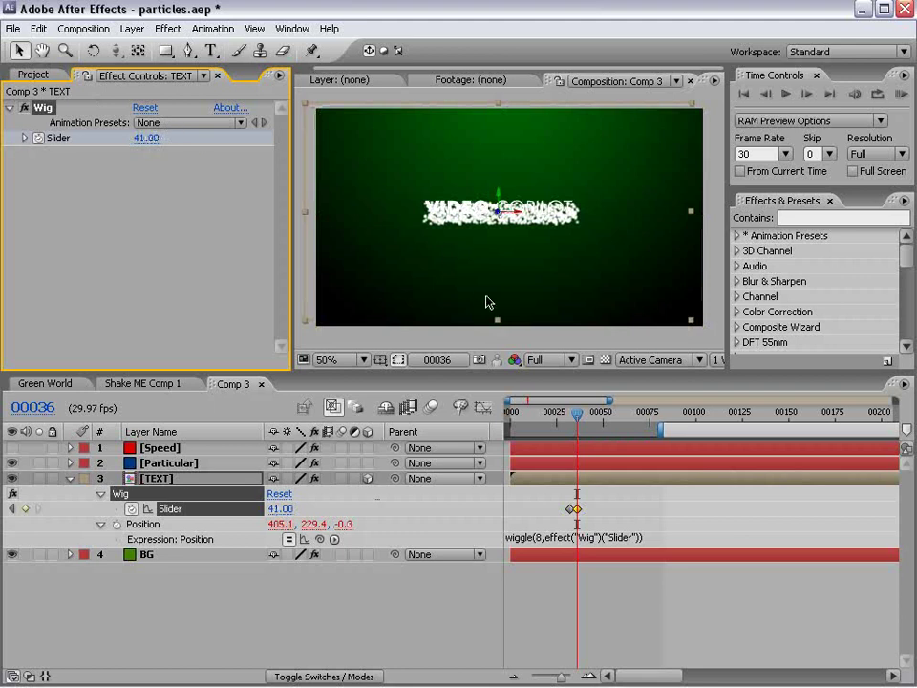
{"action": "key", "text": "Page_Down"}
{"action": "key", "text": "Page_Down"}
{"action": "key", "text": "Page_Down"}
{"action": "key", "text": "Page_Down"}
{"action": "key", "text": "Page_Down"}
{"action": "key", "text": "Page_Down"}
{"action": "key", "text": "Page_Down"}
{"action": "key", "text": "Page_Down"}
{"action": "left_click", "coordinate": [148, 138]}
{"action": "type", "text": "0"}
{"action": "key", "text": "Return"}
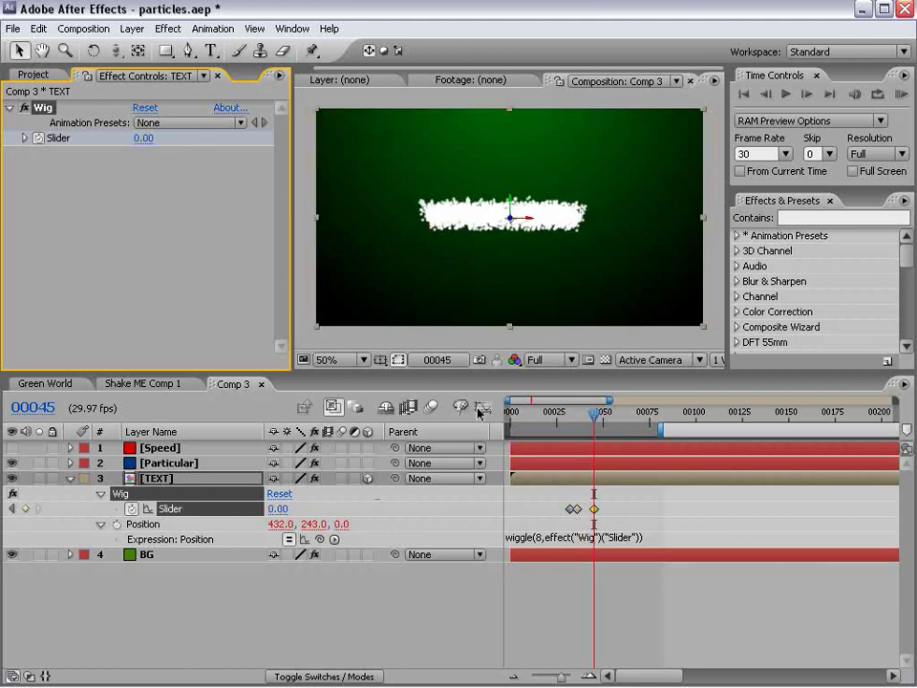
Step: Check the slider's value graph and set the peak Wig keyframe at frame 36 to 50
{"action": "left_click", "coordinate": [482, 407]}
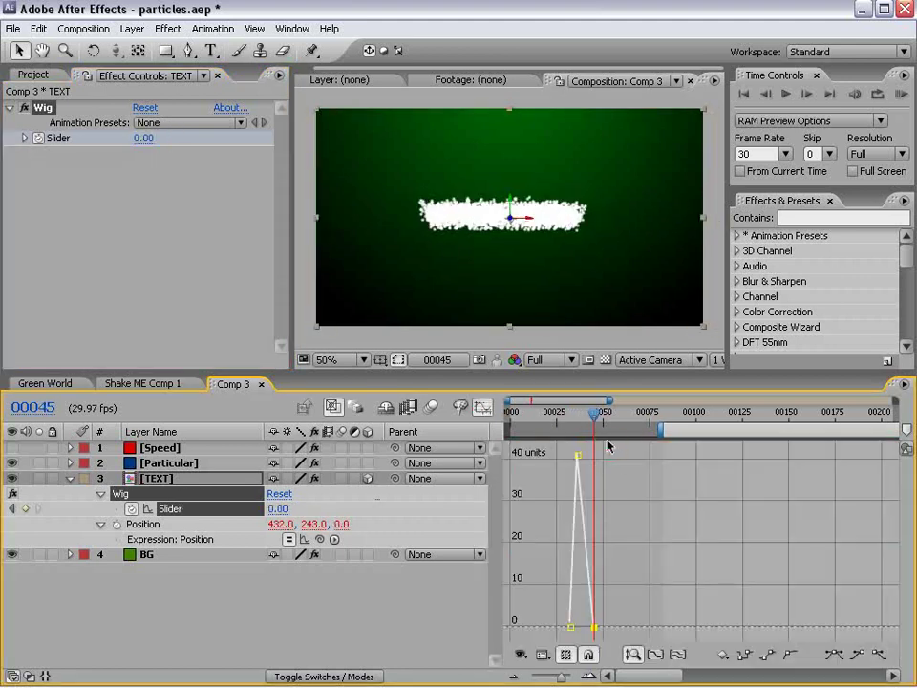
{"action": "left_click", "coordinate": [564, 424]}
{"action": "left_click_drag", "start_coordinate": [564, 423], "coordinate": [605, 423]}
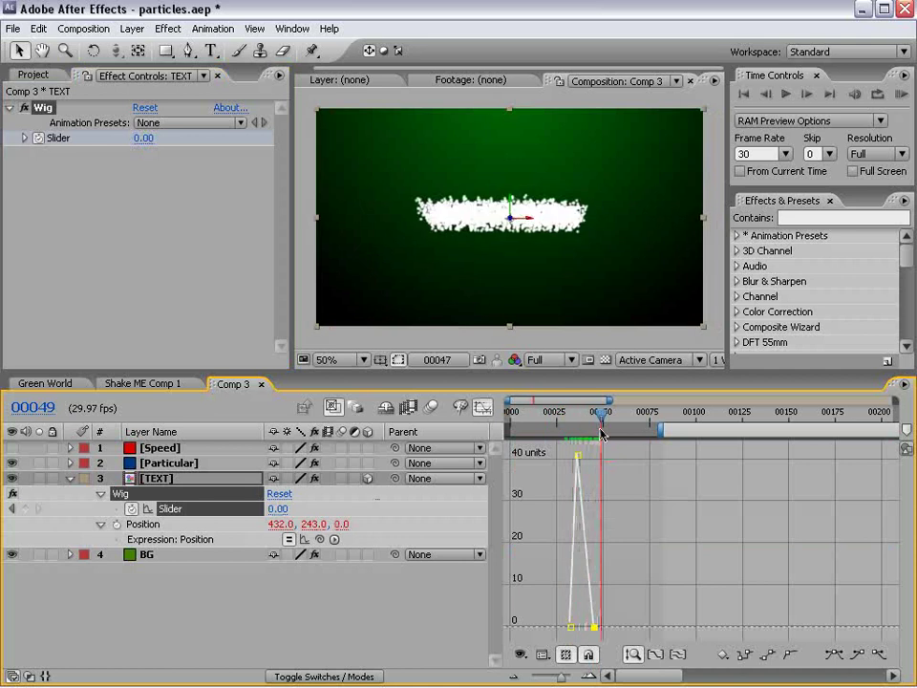
{"action": "left_click", "coordinate": [482, 407]}
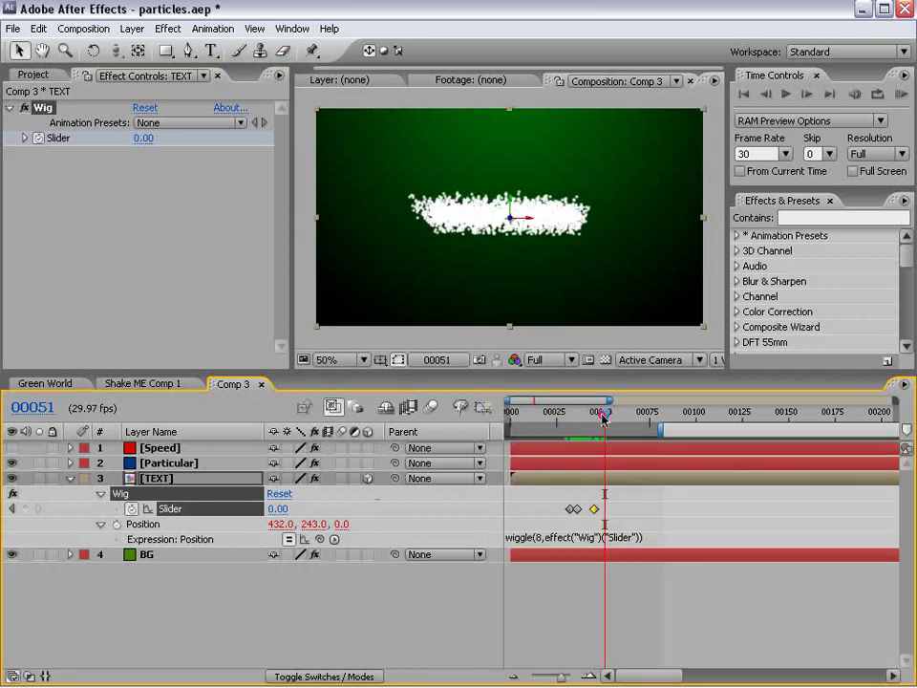
{"action": "left_click_drag", "start_coordinate": [603, 418], "coordinate": [577, 417]}
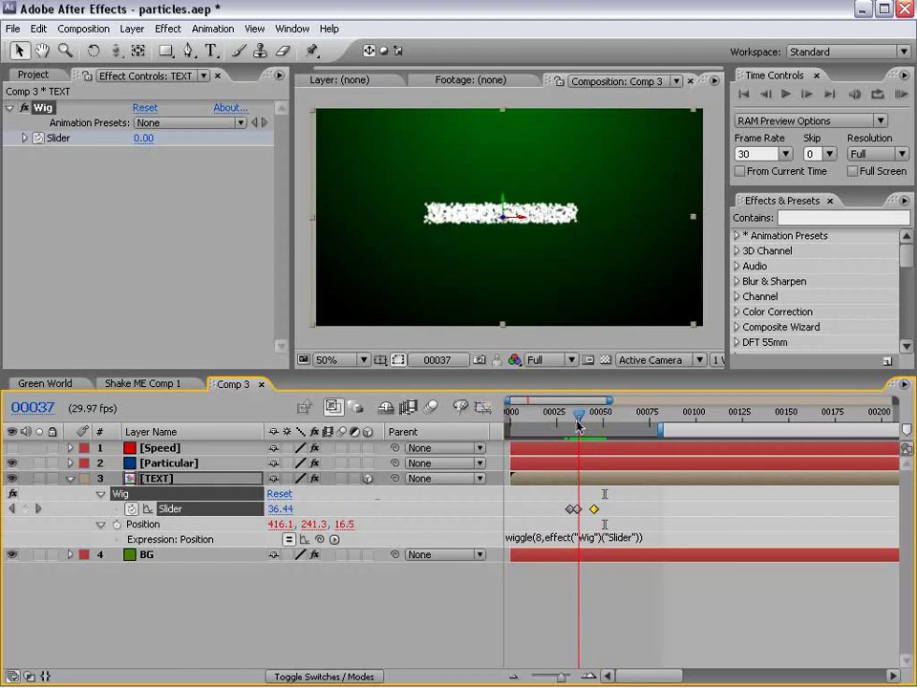
{"action": "left_click", "coordinate": [148, 138]}
{"action": "type", "text": "50"}
{"action": "key", "text": "Return"}
{"action": "mouse_move", "coordinate": [579, 417]}
{"action": "left_mouse_down"}
{"action": "mouse_move", "coordinate": [624, 428]}
{"action": "mouse_move", "coordinate": [575, 435]}
{"action": "mouse_move", "coordinate": [582, 447]}
{"action": "mouse_move", "coordinate": [604, 450]}
{"action": "left_mouse_up"}
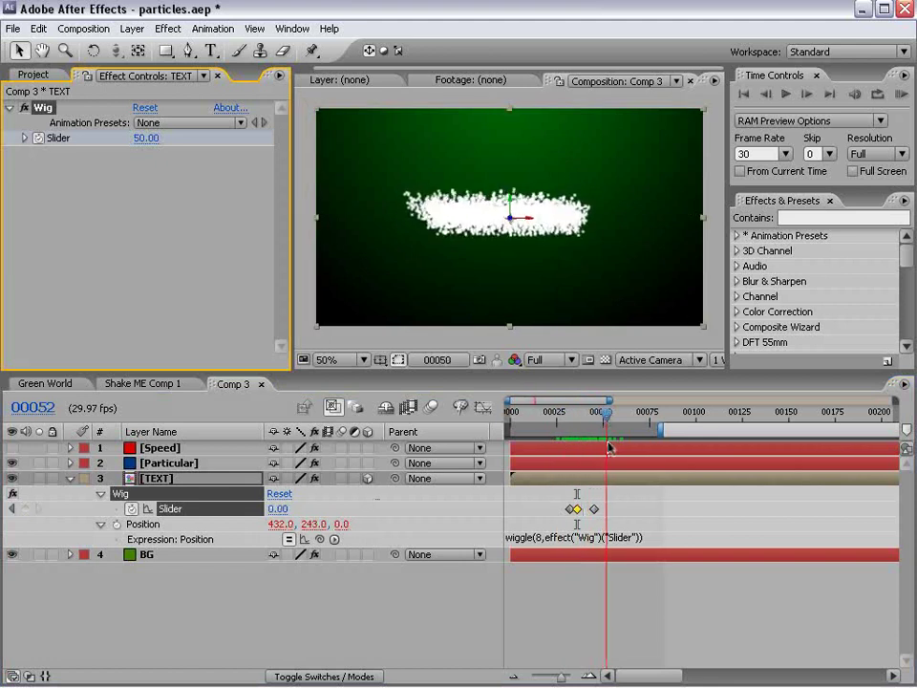
Step: Set Particular's particle colour mode to Color over Life
{"action": "left_click", "coordinate": [167, 462]}
{"action": "left_click", "coordinate": [9, 108]}
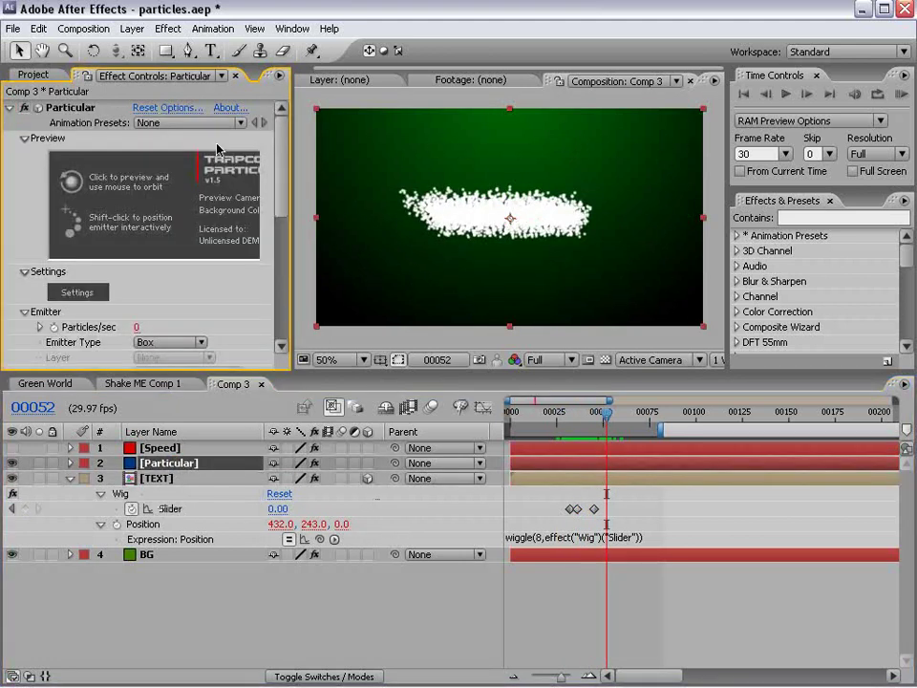
{"action": "left_click_drag", "start_coordinate": [284, 165], "coordinate": [287, 284]}
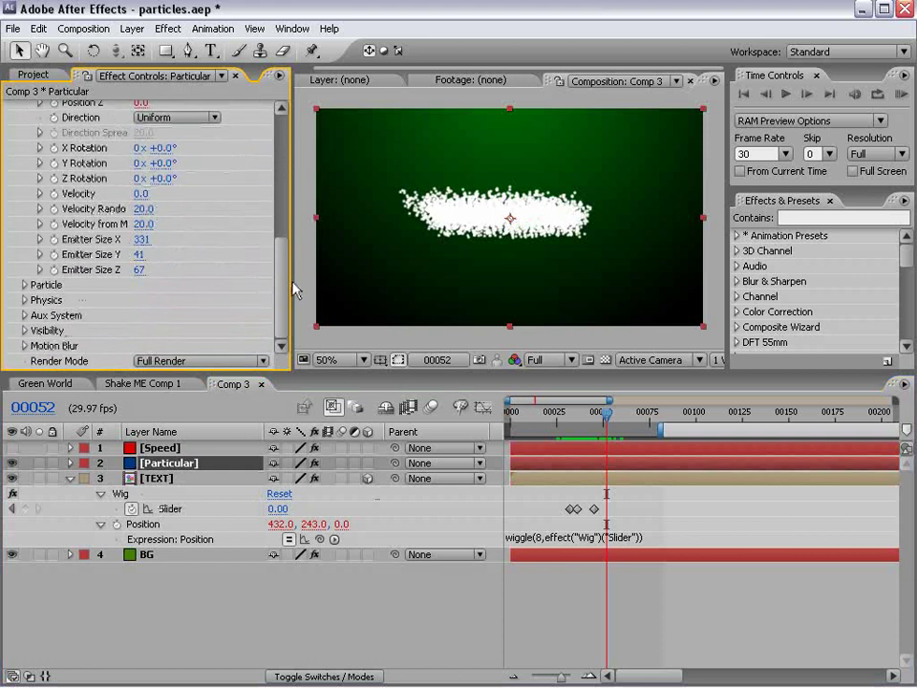
{"action": "left_click", "coordinate": [22, 283]}
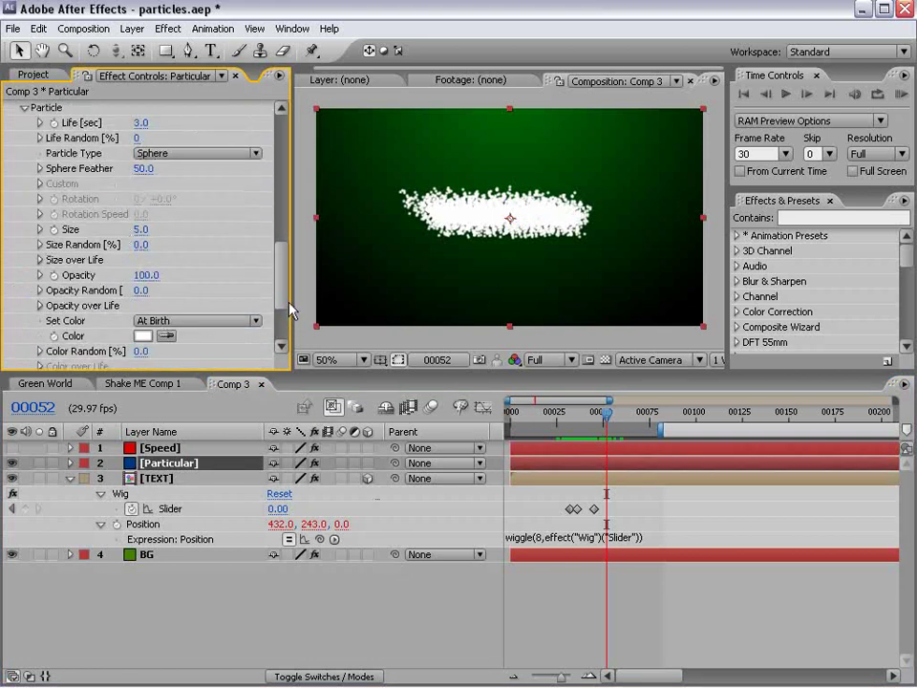
{"action": "scroll", "coordinate": [282, 313], "scroll_direction": "down", "scroll_amount": 3}
{"action": "scroll", "coordinate": [284, 314], "scroll_direction": "down", "scroll_amount": 1}
{"action": "left_click", "coordinate": [177, 252]}
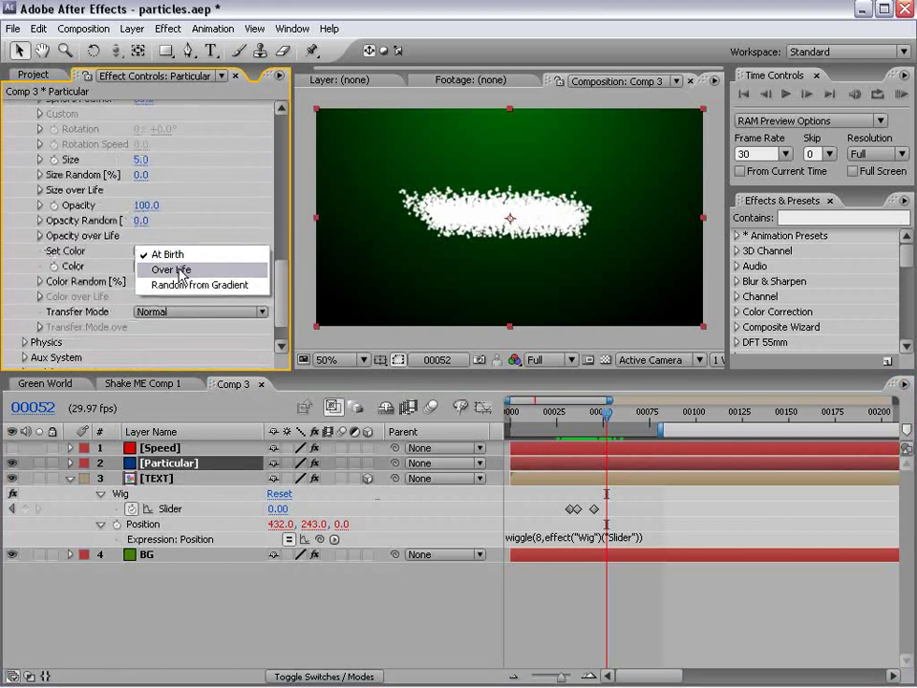
{"action": "left_click", "coordinate": [180, 269]}
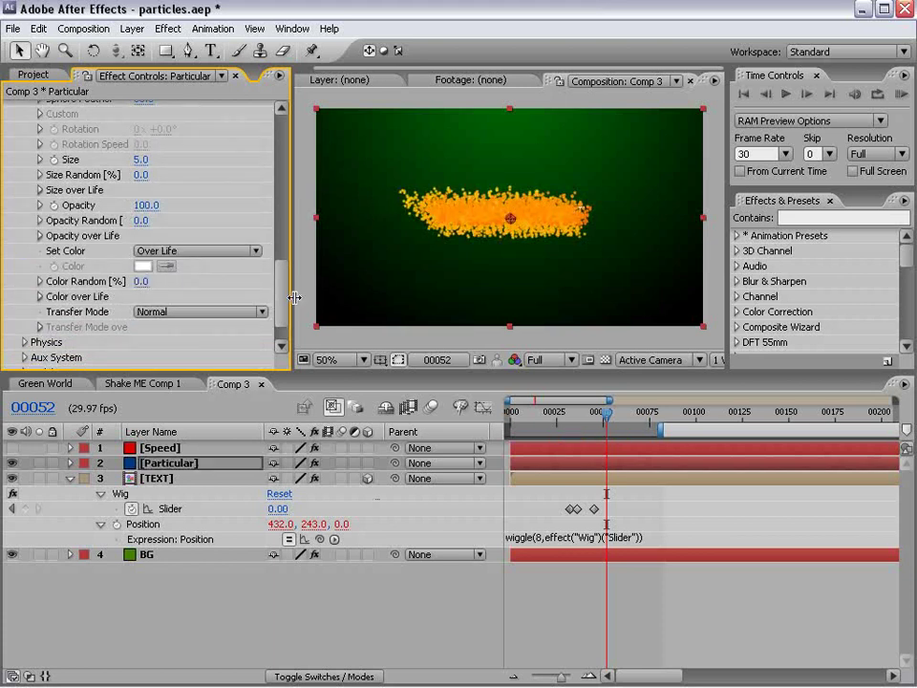
Step: Apply the green Color over Life preset and make its first stop yellow-orange
{"action": "left_click", "coordinate": [38, 298]}
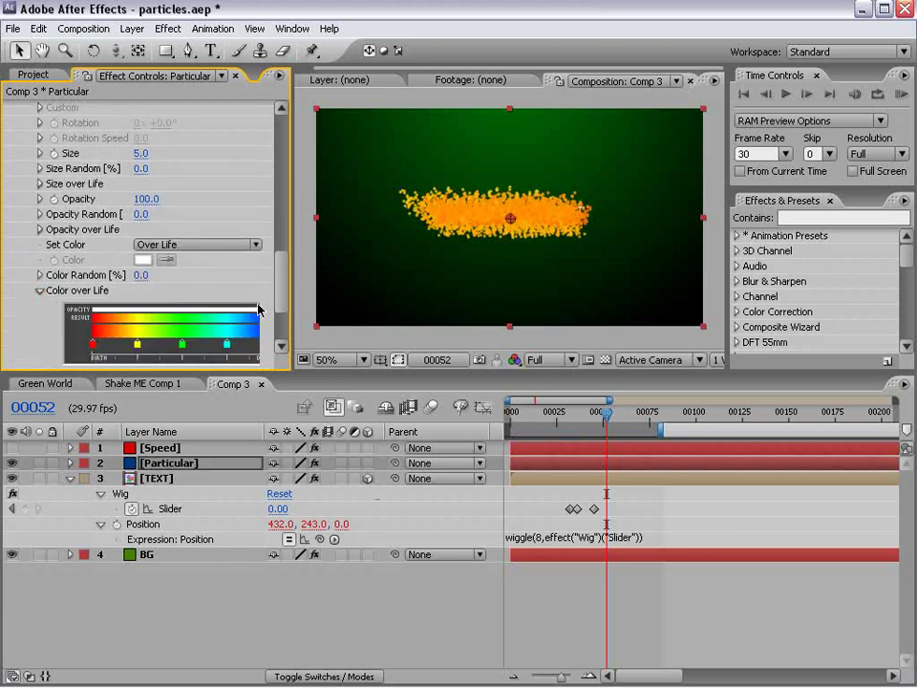
{"action": "scroll", "coordinate": [280, 301], "scroll_direction": "down", "scroll_amount": 2}
{"action": "scroll", "coordinate": [287, 335], "scroll_direction": "down", "scroll_amount": 5}
{"action": "left_click_drag", "start_coordinate": [294, 348], "coordinate": [352, 347]}
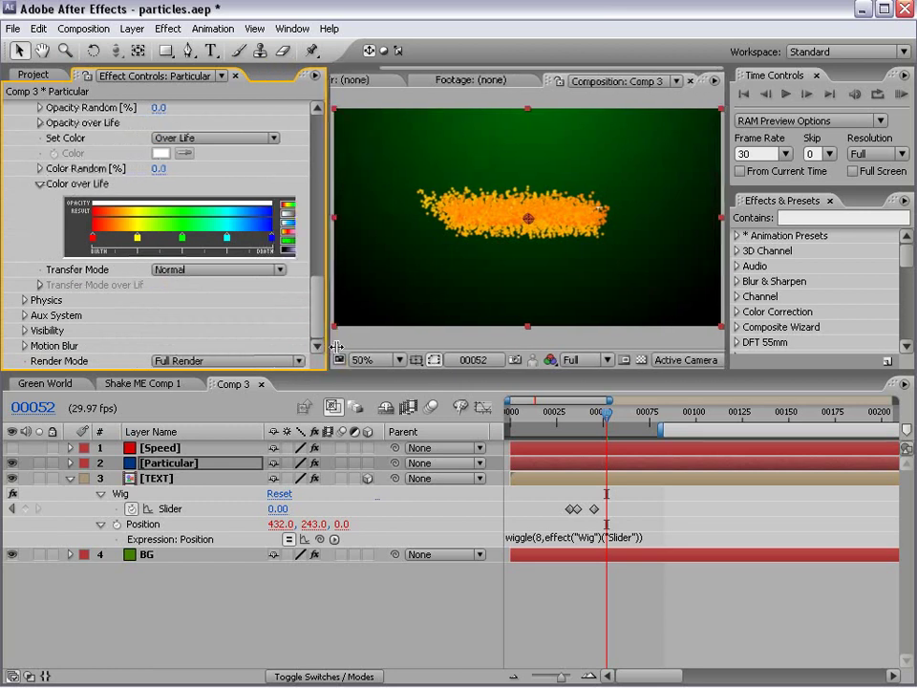
{"action": "left_click", "coordinate": [295, 246]}
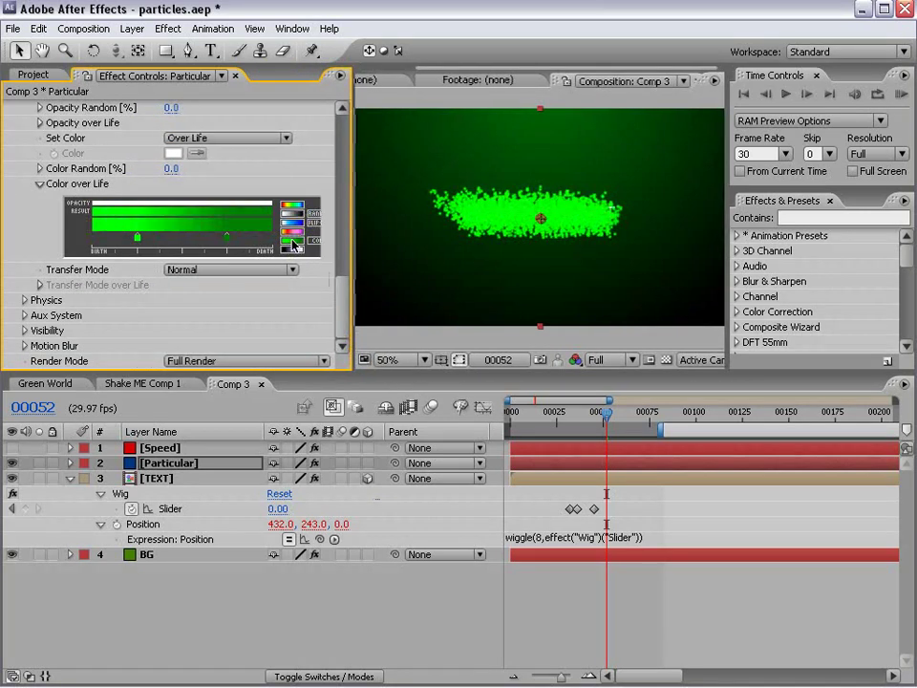
{"action": "left_click", "coordinate": [92, 243]}
{"action": "double_click", "coordinate": [92, 244]}
{"action": "left_click", "coordinate": [246, 92]}
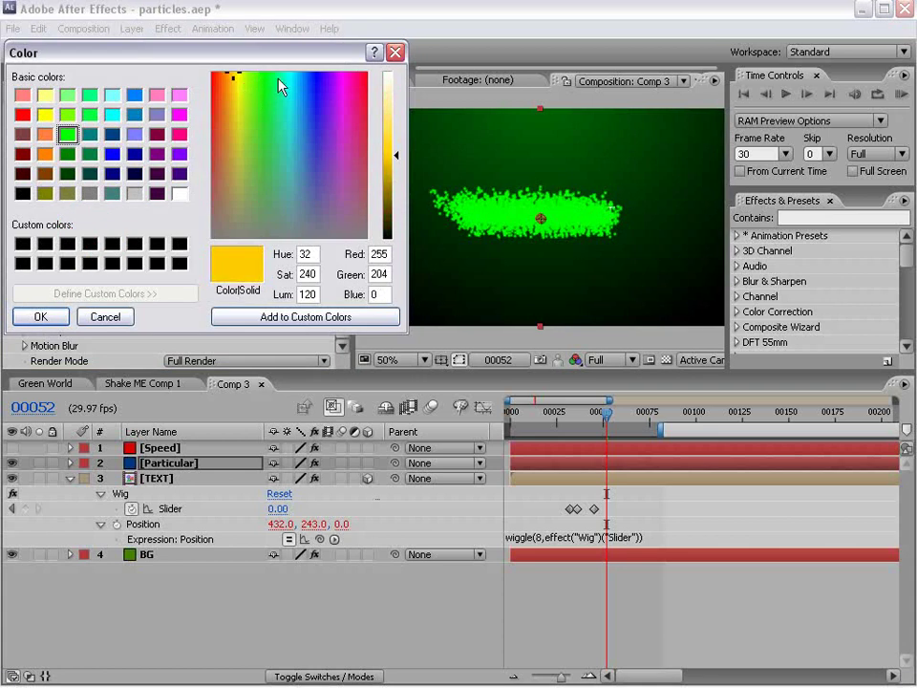
{"action": "left_click", "coordinate": [393, 132]}
{"action": "left_click", "coordinate": [40, 316]}
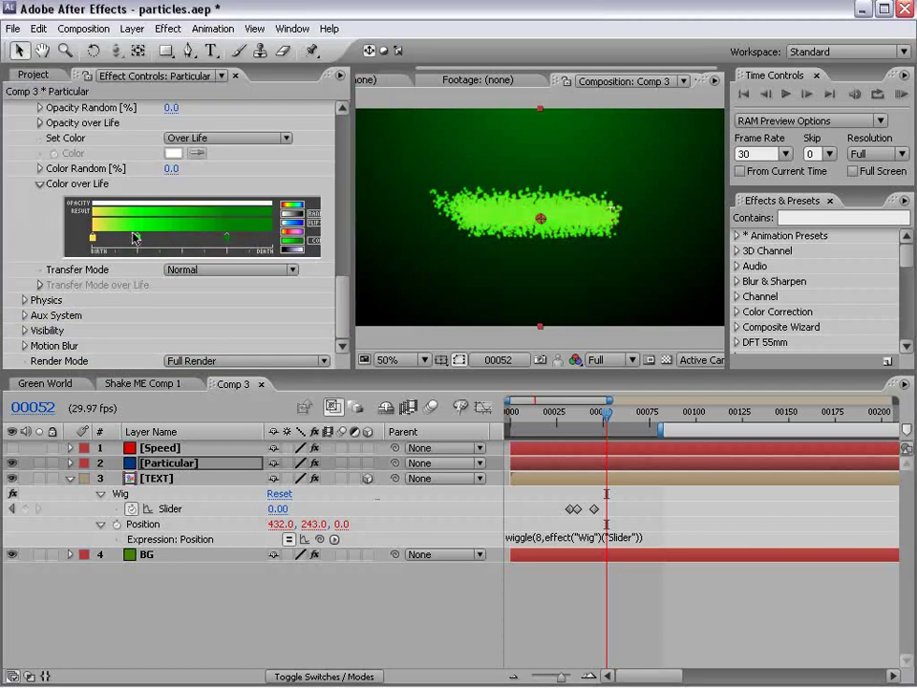
Step: Add an early green gradient stop and set the particles' Transfer Mode to Screen
{"action": "left_click", "coordinate": [145, 235]}
{"action": "left_click_drag", "start_coordinate": [148, 238], "coordinate": [151, 245]}
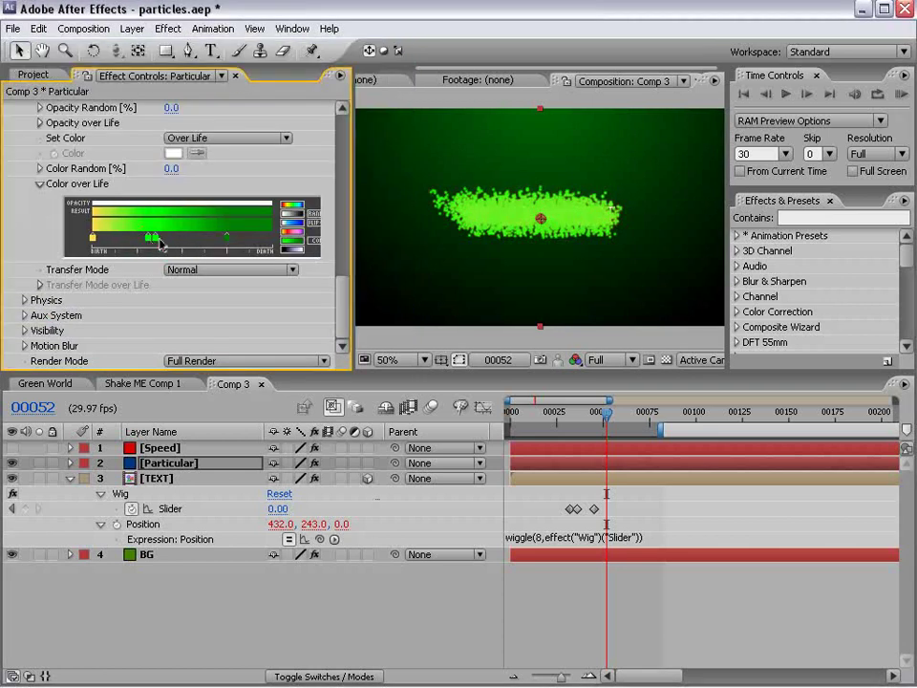
{"action": "left_click", "coordinate": [187, 269]}
{"action": "left_click", "coordinate": [198, 304]}
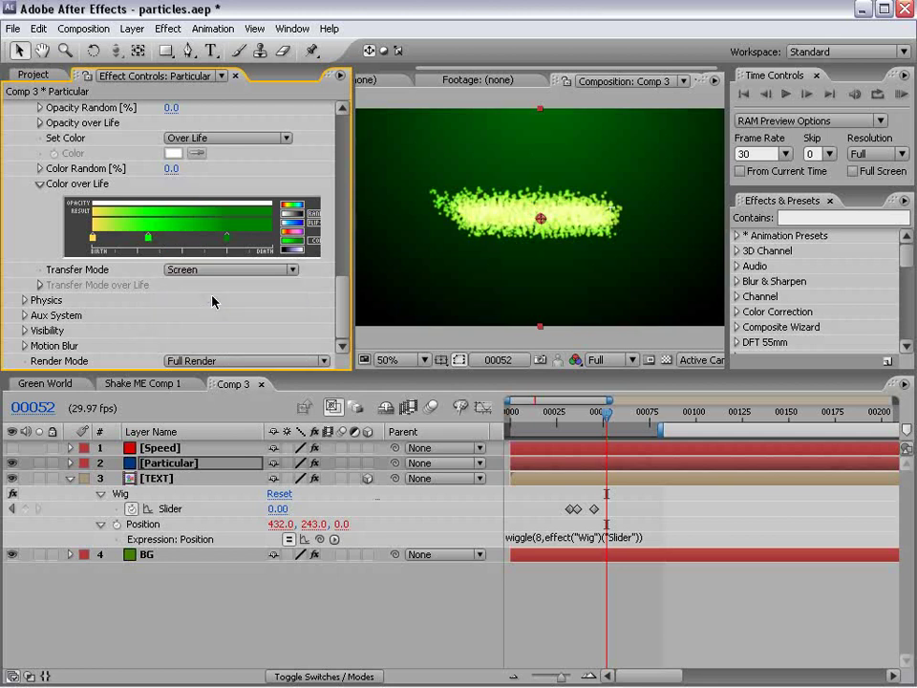
Step: Set particle Life to 0.8, then raise it to 1.0 seconds
{"action": "left_click_drag", "start_coordinate": [346, 299], "coordinate": [345, 181]}
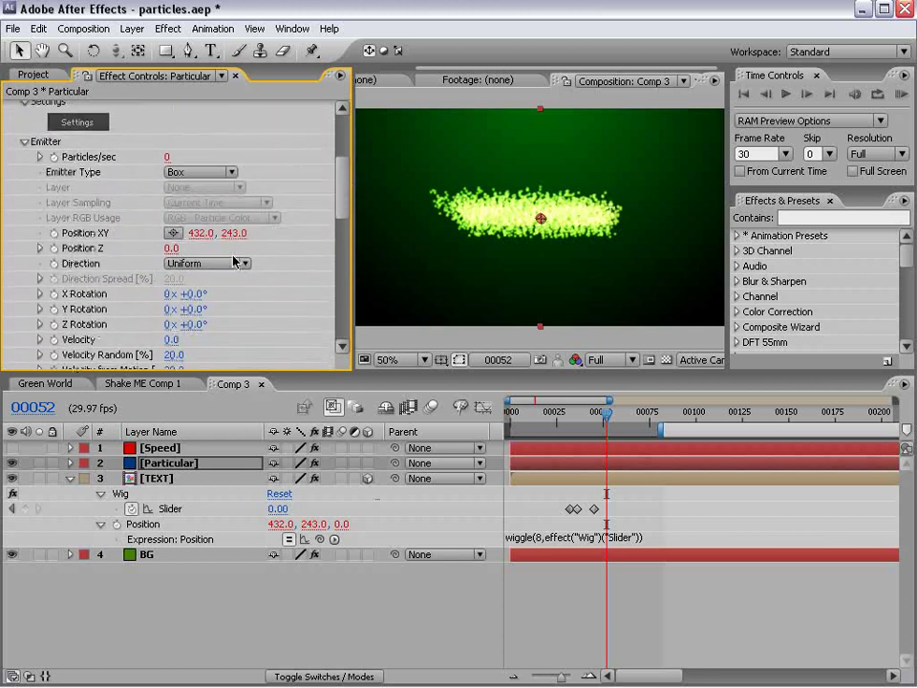
{"action": "left_click_drag", "start_coordinate": [348, 192], "coordinate": [342, 244]}
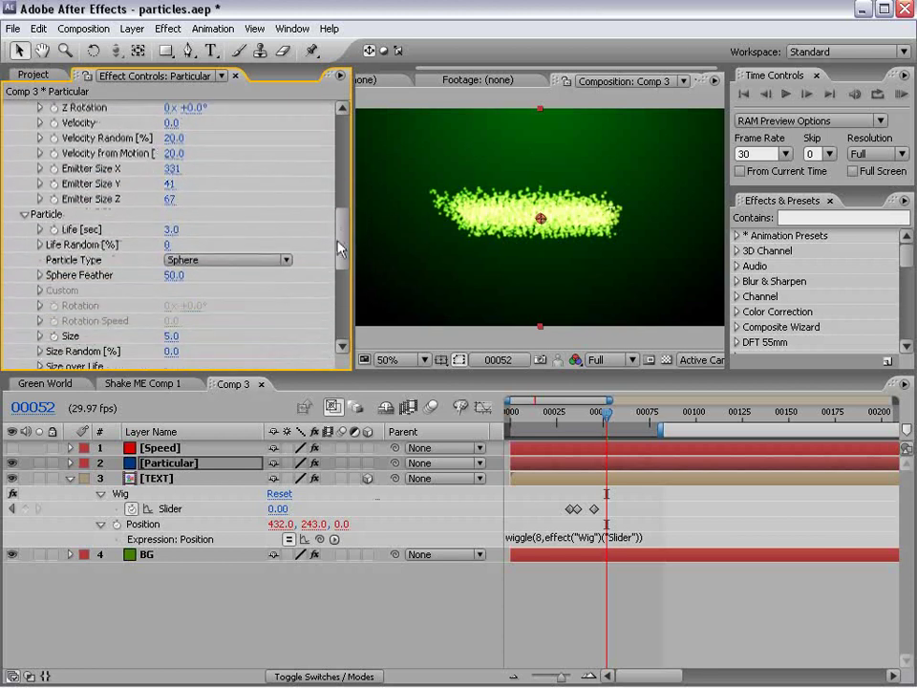
{"action": "left_click", "coordinate": [174, 229]}
{"action": "key", "text": "BackSpace"}
{"action": "type", "text": "8"}
{"action": "key", "text": "Return"}
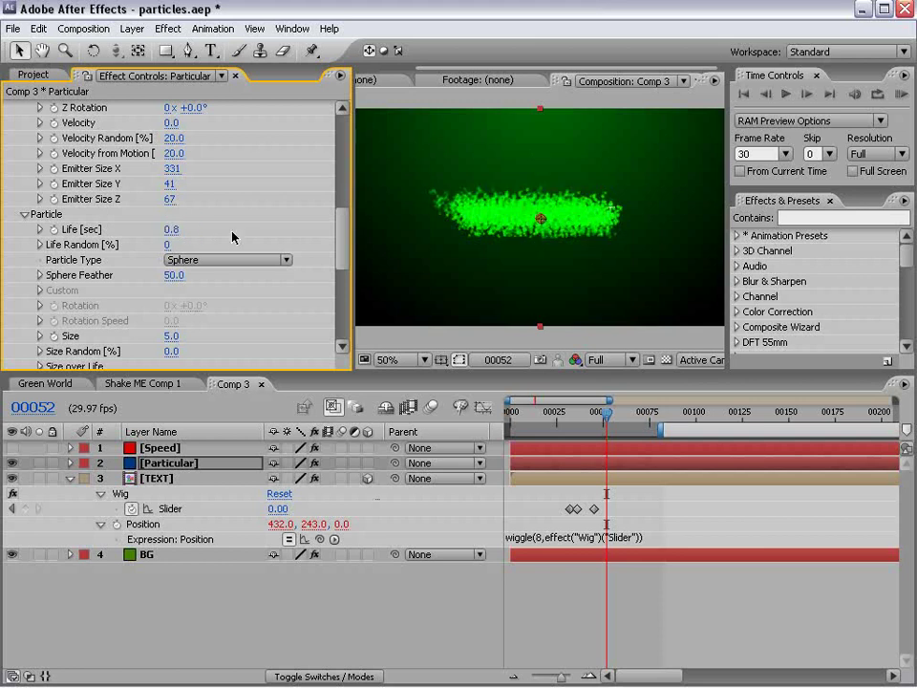
{"action": "mouse_move", "coordinate": [622, 422]}
{"action": "left_mouse_down"}
{"action": "mouse_move", "coordinate": [600, 418]}
{"action": "mouse_move", "coordinate": [649, 416]}
{"action": "mouse_move", "coordinate": [597, 419]}
{"action": "mouse_move", "coordinate": [624, 413]}
{"action": "left_mouse_up"}
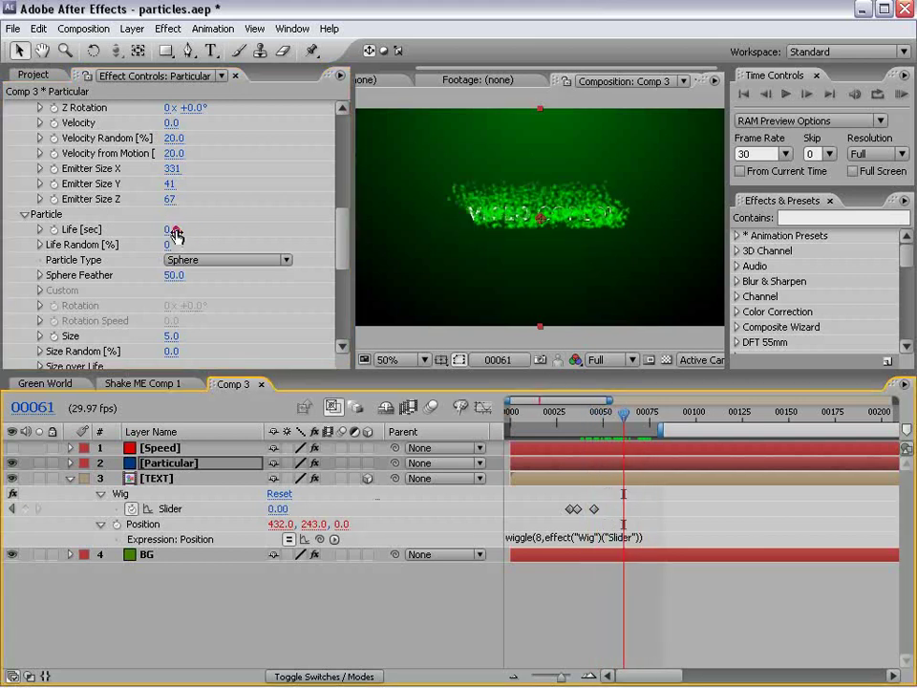
{"action": "left_click_drag", "start_coordinate": [172, 231], "coordinate": [175, 236]}
Step: Apply the descending Size over Life preset so particles shrink as they age
{"action": "left_click_drag", "start_coordinate": [341, 129], "coordinate": [337, 240]}
{"action": "left_click", "coordinate": [39, 272]}
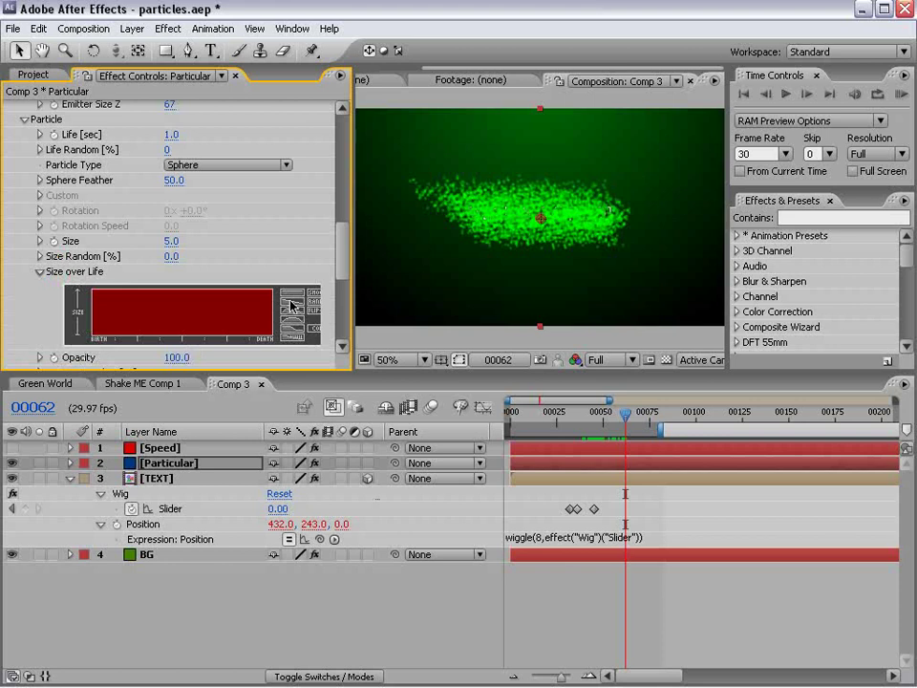
{"action": "left_click", "coordinate": [293, 306]}
{"action": "mouse_move", "coordinate": [583, 426]}
{"action": "left_mouse_down"}
{"action": "mouse_move", "coordinate": [573, 420]}
{"action": "mouse_move", "coordinate": [628, 409]}
{"action": "mouse_move", "coordinate": [596, 410]}
{"action": "mouse_move", "coordinate": [608, 409]}
{"action": "left_mouse_up"}
Step: Set particle Velocity to 20 and Velocity from Motion to 120
{"action": "scroll", "coordinate": [538, 258], "scroll_direction": "up", "scroll_amount": 2}
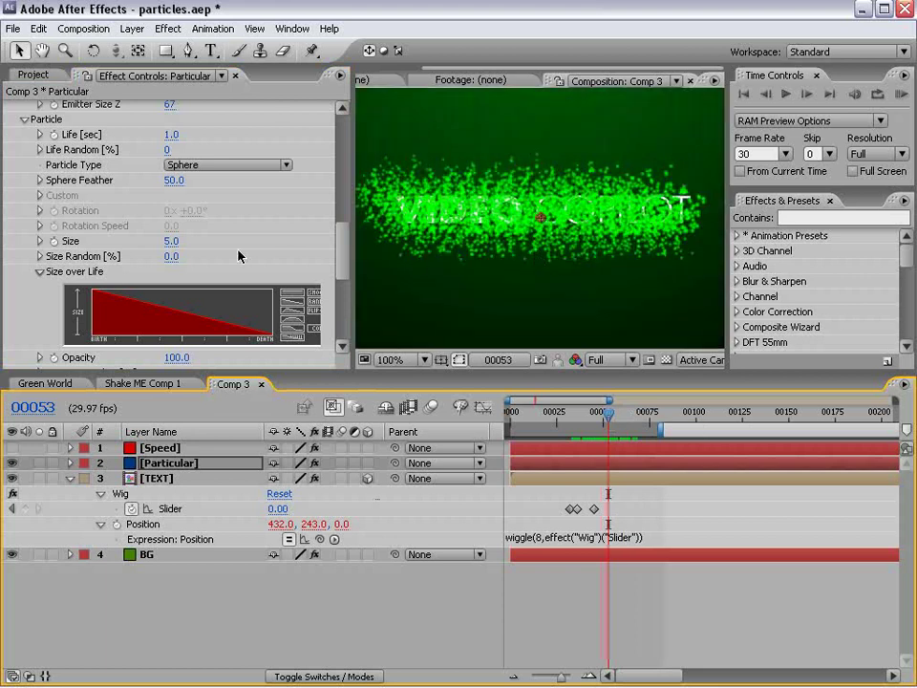
{"action": "mouse_move", "coordinate": [341, 277]}
{"action": "left_mouse_down"}
{"action": "mouse_move", "coordinate": [338, 168]}
{"action": "mouse_move", "coordinate": [328, 228]}
{"action": "left_mouse_up"}
{"action": "left_click", "coordinate": [171, 290]}
{"action": "type", "text": "20"}
{"action": "key", "text": "Return"}
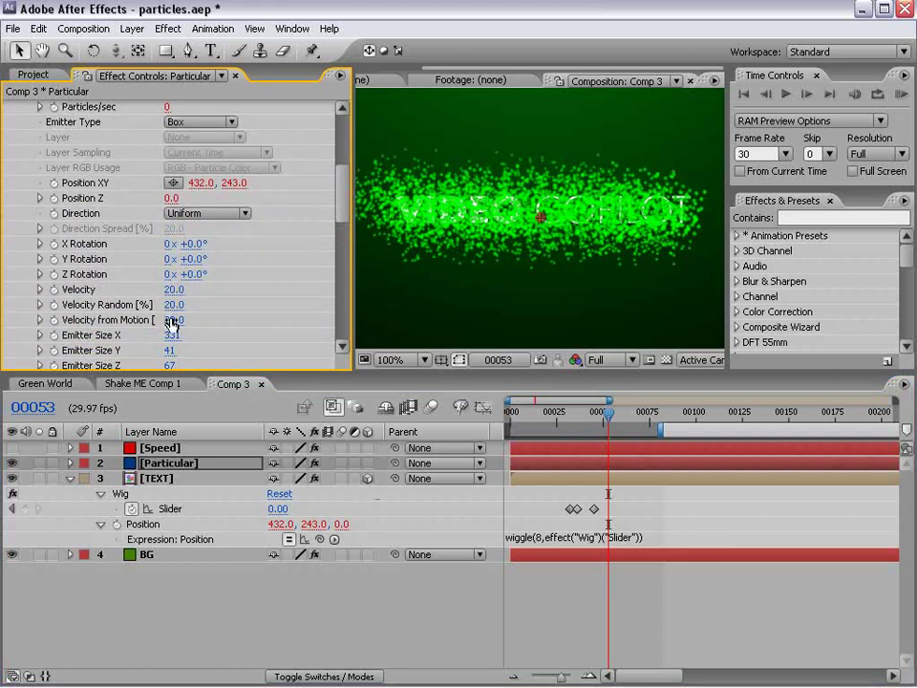
{"action": "left_click", "coordinate": [171, 321]}
{"action": "type", "text": "120"}
{"action": "key", "text": "Return"}
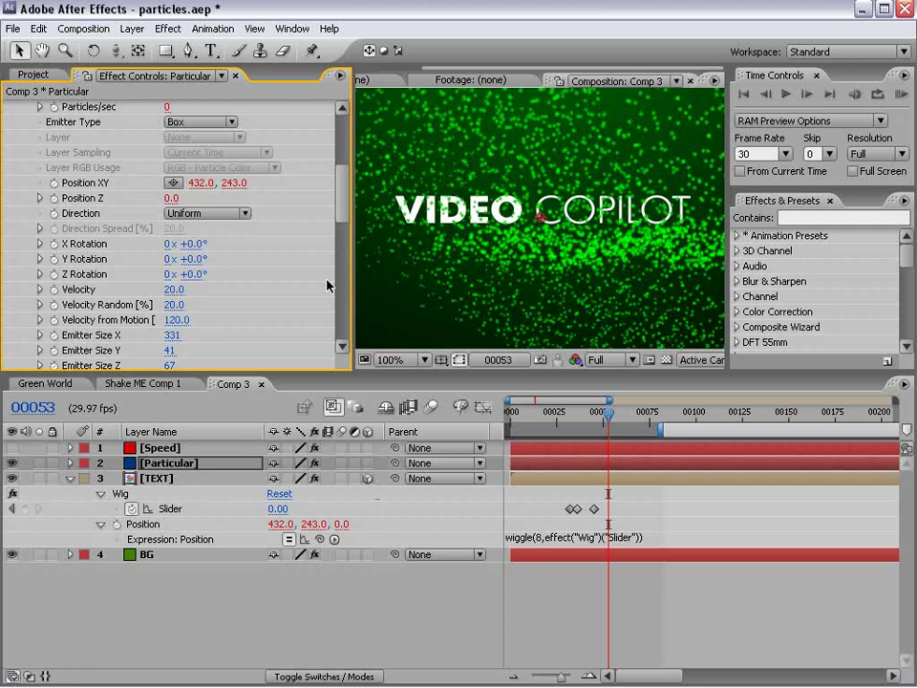
{"action": "key", "text": "comma"}
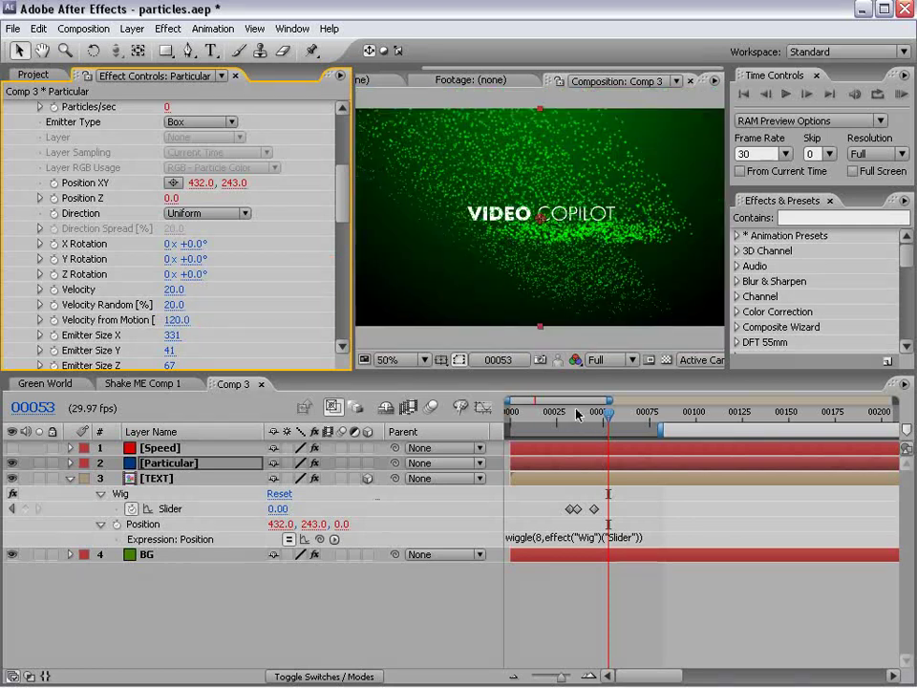
{"action": "mouse_move", "coordinate": [577, 415]}
{"action": "left_mouse_down"}
{"action": "mouse_move", "coordinate": [619, 424]}
{"action": "mouse_move", "coordinate": [572, 435]}
{"action": "mouse_move", "coordinate": [624, 423]}
{"action": "mouse_move", "coordinate": [606, 423]}
{"action": "left_mouse_up"}
Step: Shorten particle Life back to 0.8 seconds and preview the result
{"action": "left_click_drag", "start_coordinate": [341, 181], "coordinate": [296, 228]}
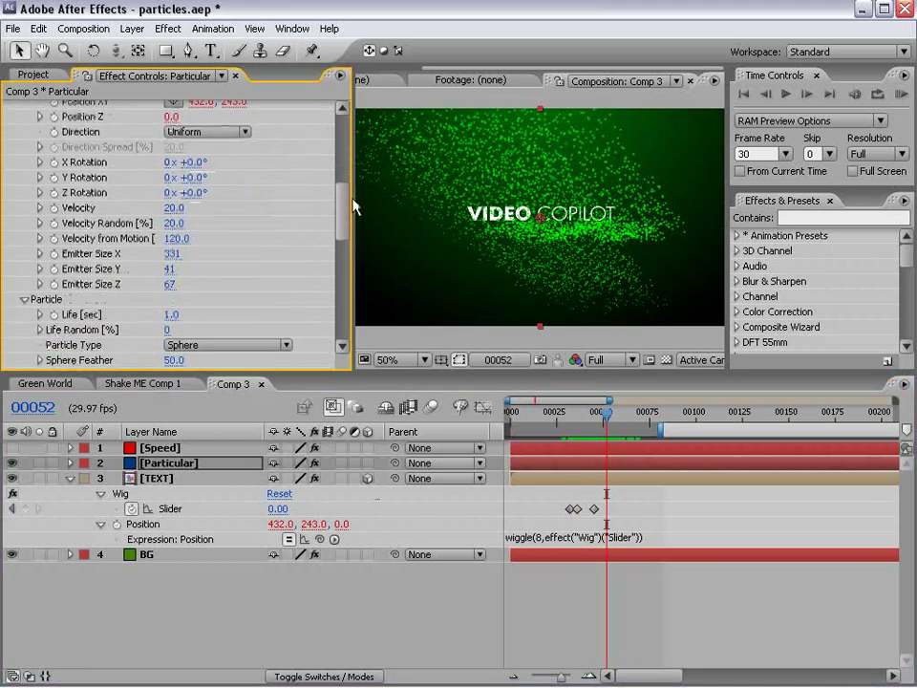
{"action": "left_click", "coordinate": [171, 248]}
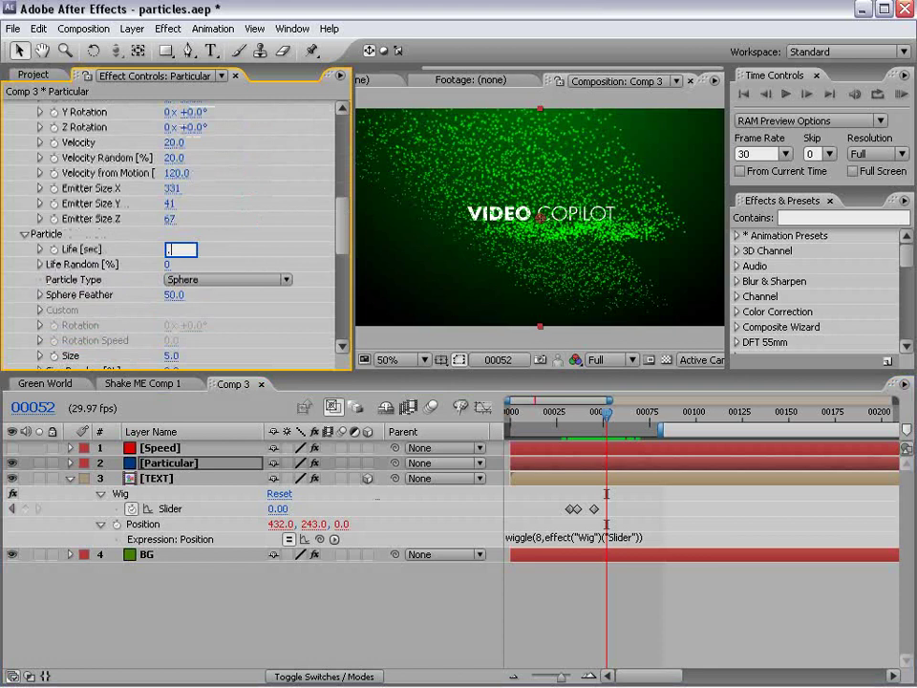
{"action": "type", "text": "8"}
{"action": "key", "text": "Return"}
{"action": "left_click_drag", "start_coordinate": [531, 411], "coordinate": [609, 438]}
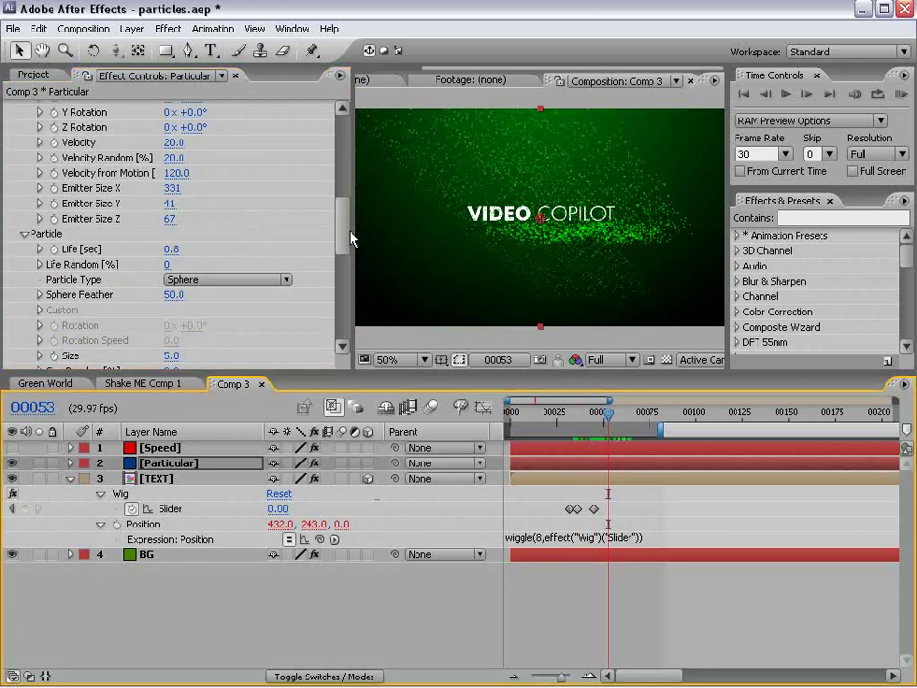
{"action": "left_click_drag", "start_coordinate": [345, 229], "coordinate": [346, 337]}
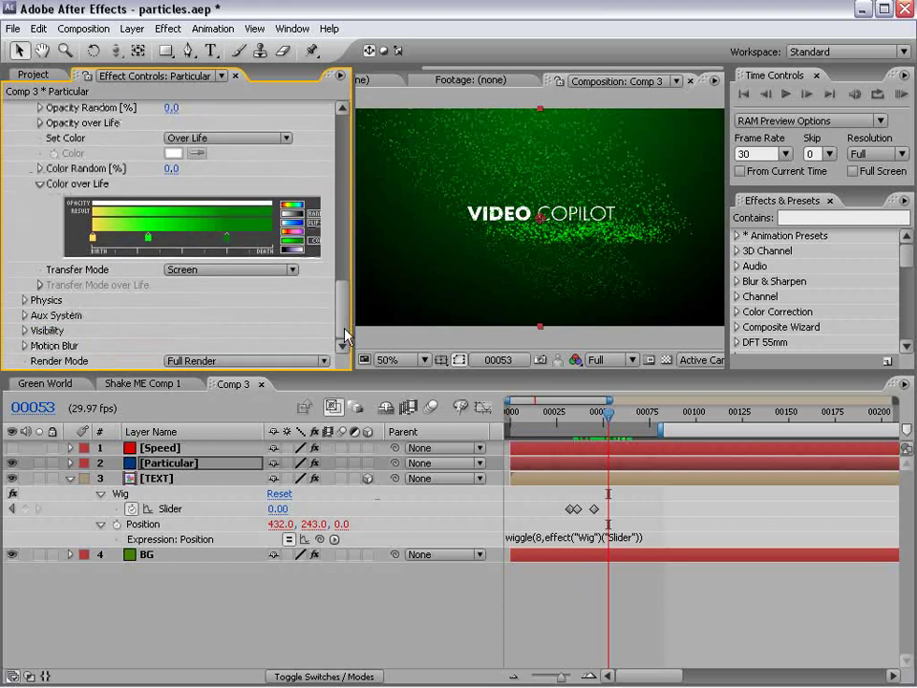
Step: Set the Air Turbulence Field to Affect Position 133 and Octave Scale 1.4
{"action": "left_click", "coordinate": [25, 300]}
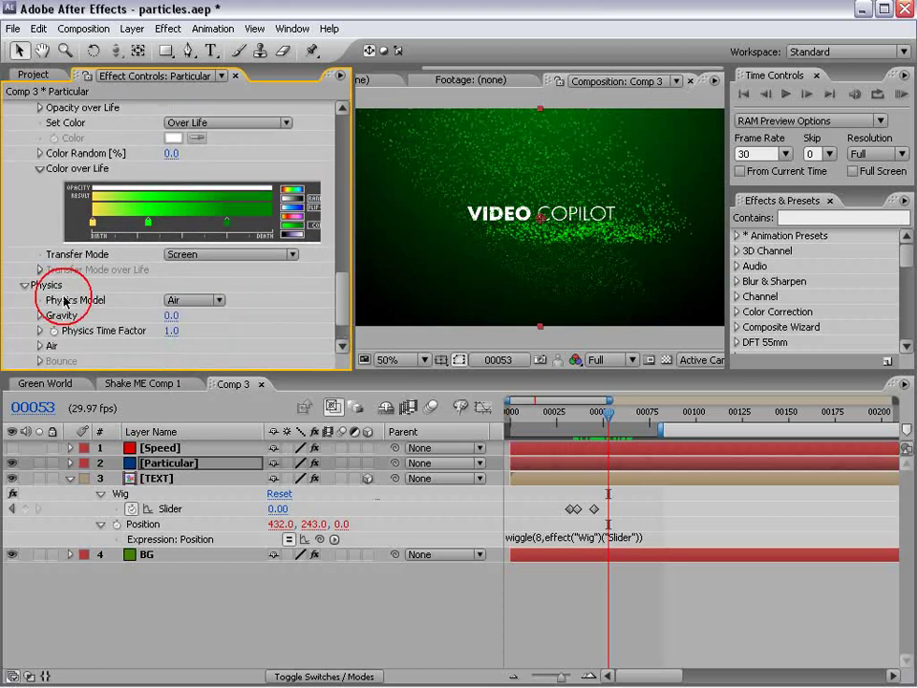
{"action": "left_click_drag", "start_coordinate": [341, 291], "coordinate": [341, 304]}
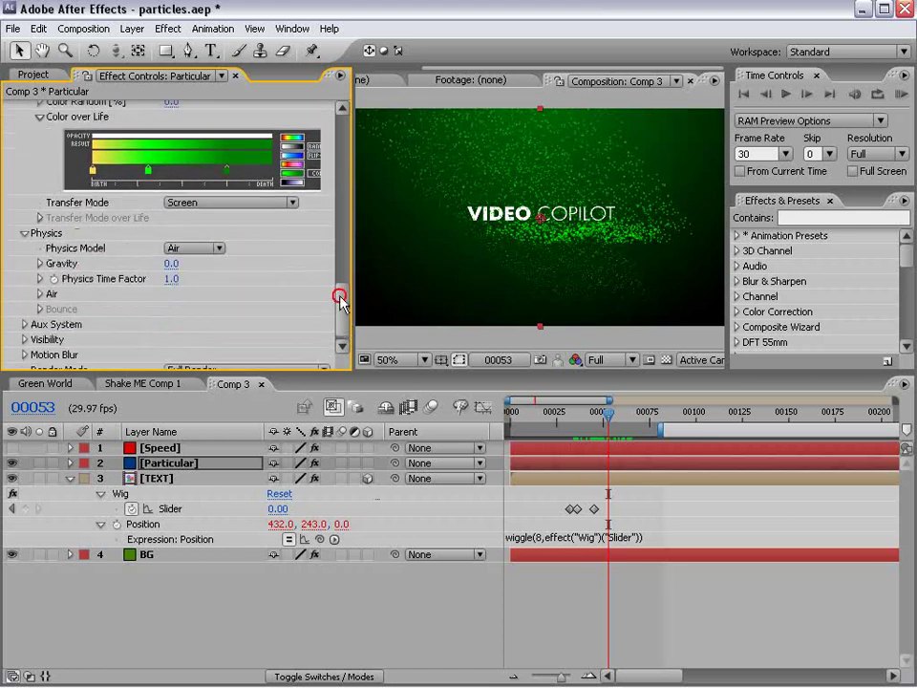
{"action": "left_click", "coordinate": [40, 283]}
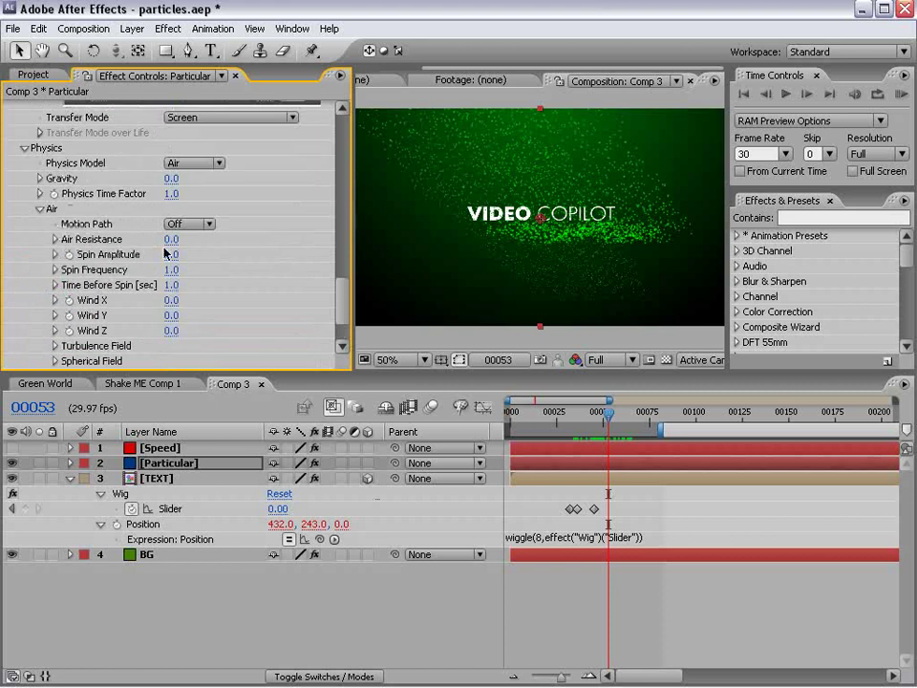
{"action": "left_click", "coordinate": [54, 347]}
{"action": "left_click_drag", "start_coordinate": [170, 255], "coordinate": [232, 234]}
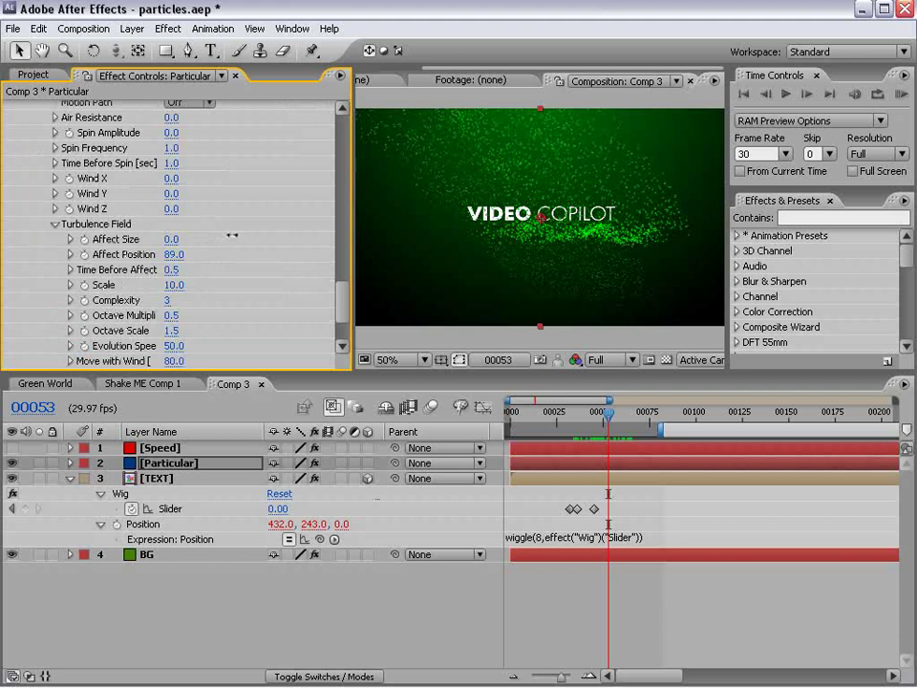
{"action": "left_click_drag", "start_coordinate": [175, 334], "coordinate": [164, 331]}
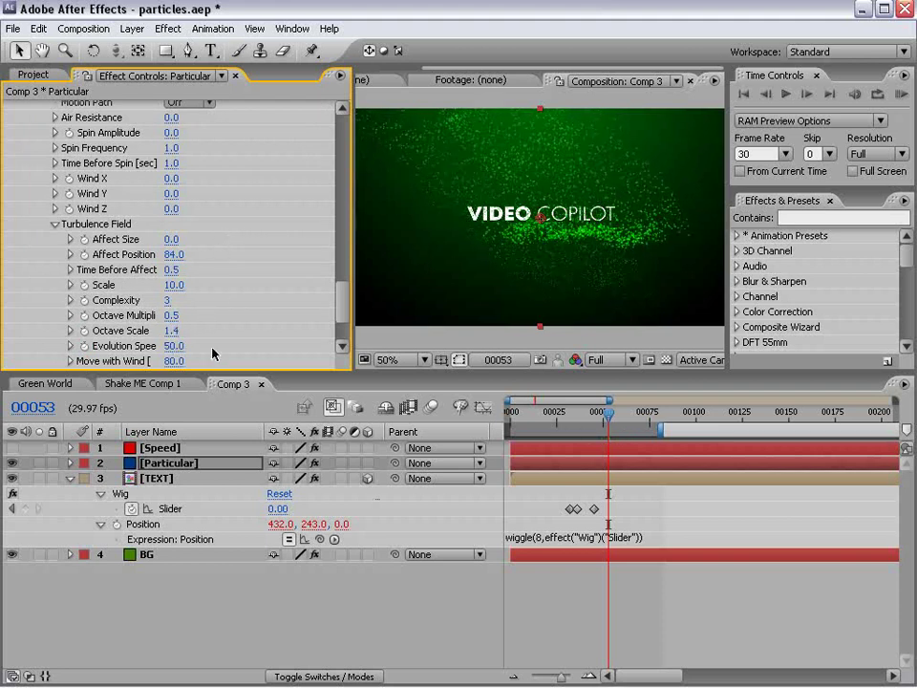
{"action": "left_click_drag", "start_coordinate": [579, 420], "coordinate": [612, 426]}
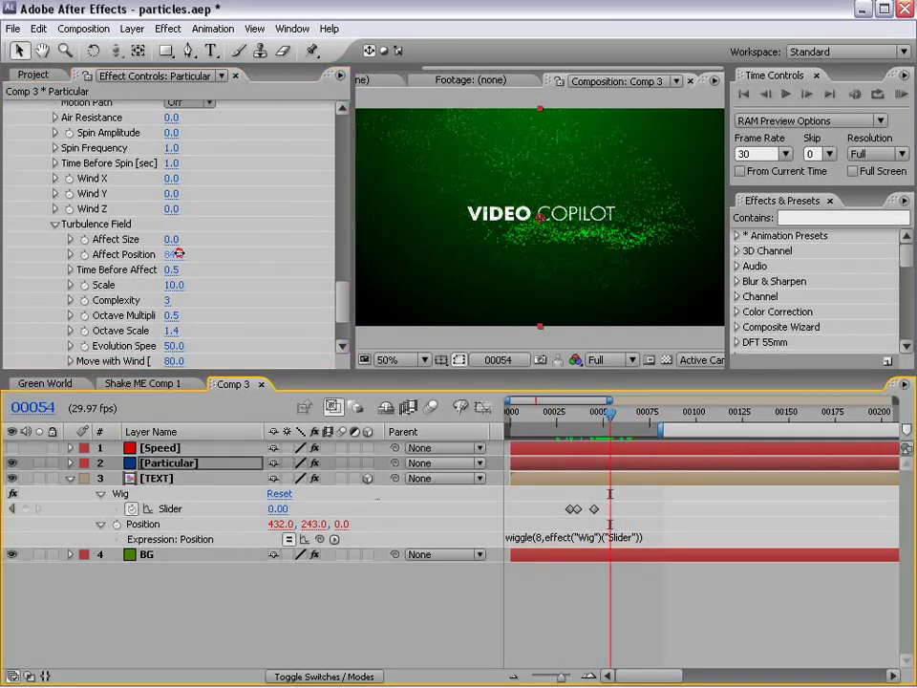
{"action": "left_click_drag", "start_coordinate": [185, 253], "coordinate": [205, 240]}
{"action": "left_click", "coordinate": [558, 417]}
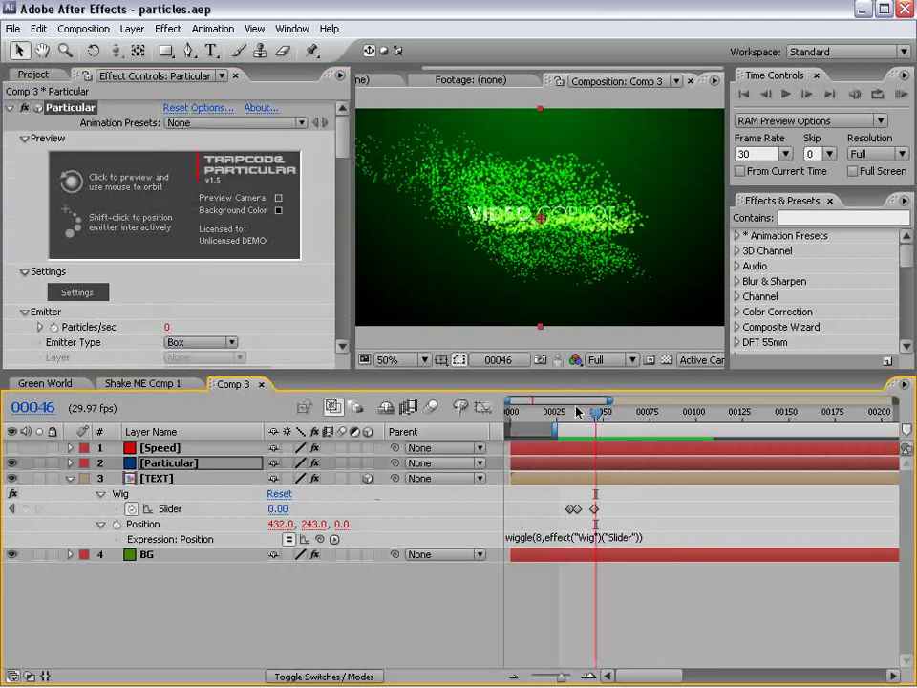
Step: Turn Particular's Motion Blur on and preview the streaked particles
{"action": "left_click_drag", "start_coordinate": [342, 139], "coordinate": [343, 341]}
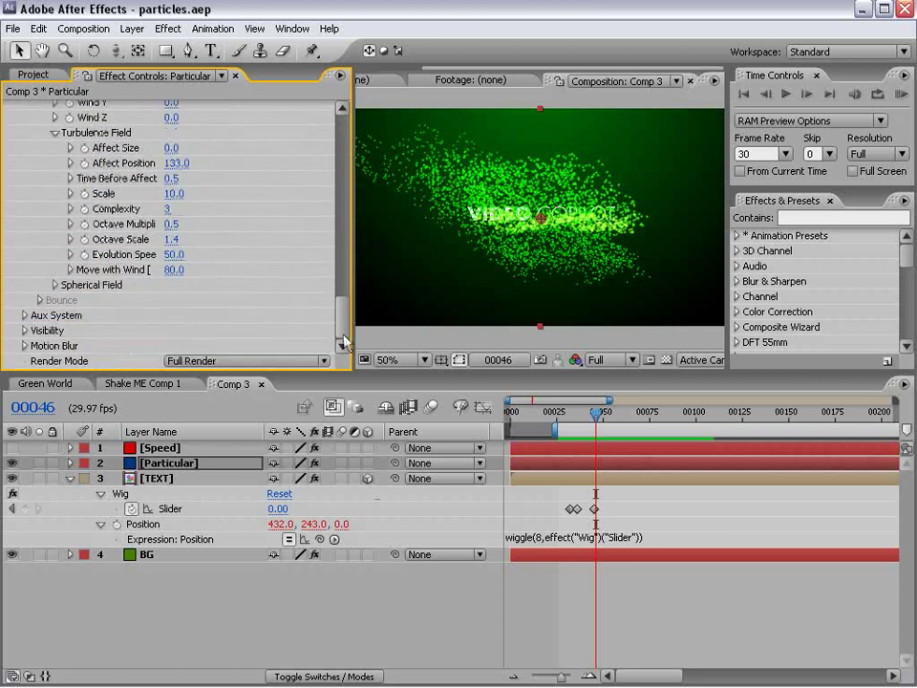
{"action": "left_click", "coordinate": [25, 345]}
{"action": "left_click", "coordinate": [196, 270]}
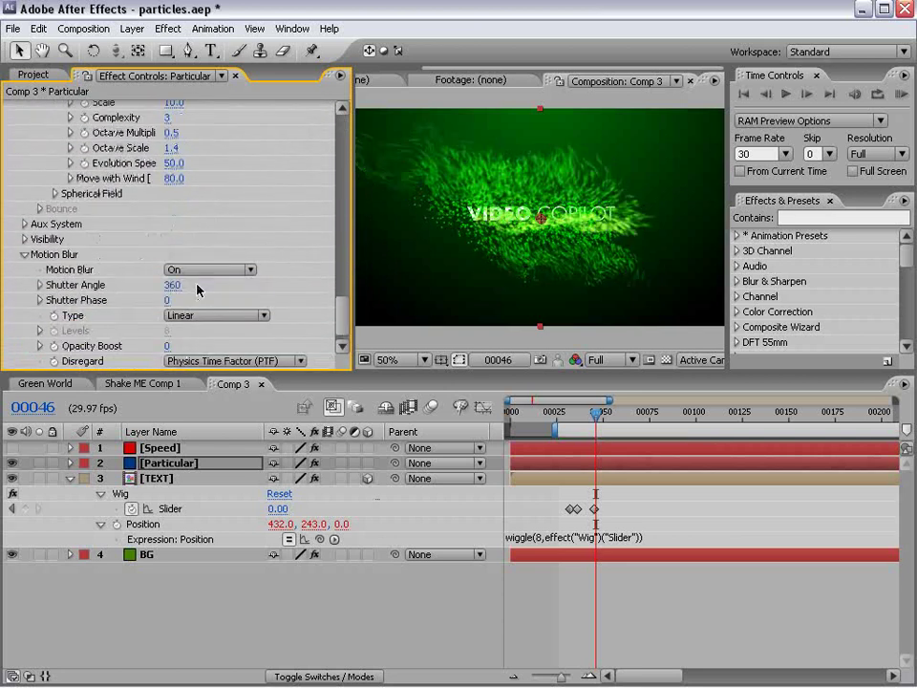
{"action": "mouse_move", "coordinate": [576, 414]}
{"action": "left_mouse_down"}
{"action": "mouse_move", "coordinate": [608, 431]}
{"action": "mouse_move", "coordinate": [573, 442]}
{"action": "left_mouse_up"}
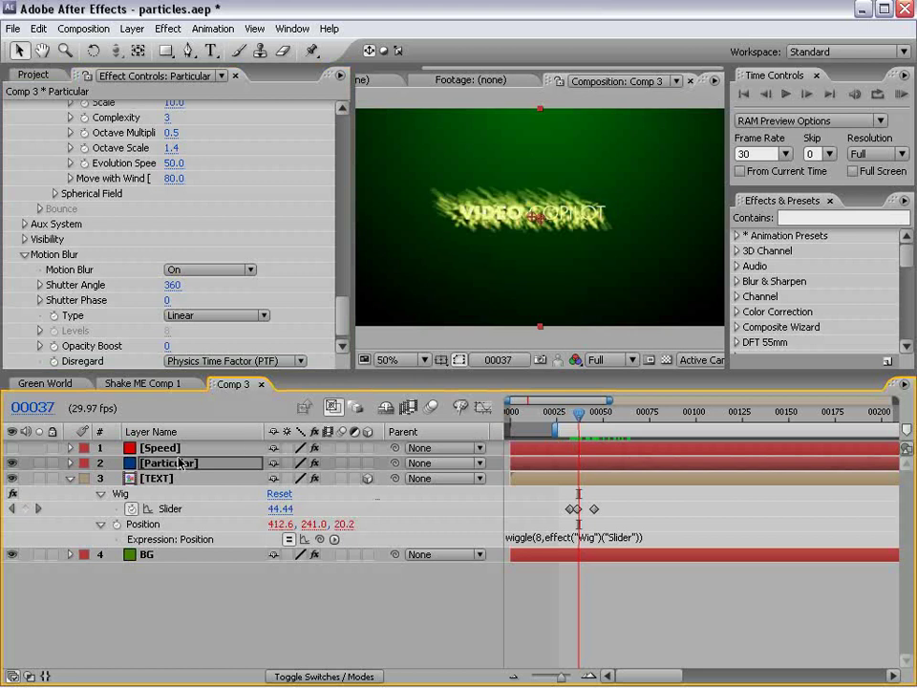
Step: Keyframe the TEXT layer's Opacity at 0% on frame 37 and 100% on frame 39
{"action": "left_click", "coordinate": [161, 477]}
{"action": "key", "text": "t"}
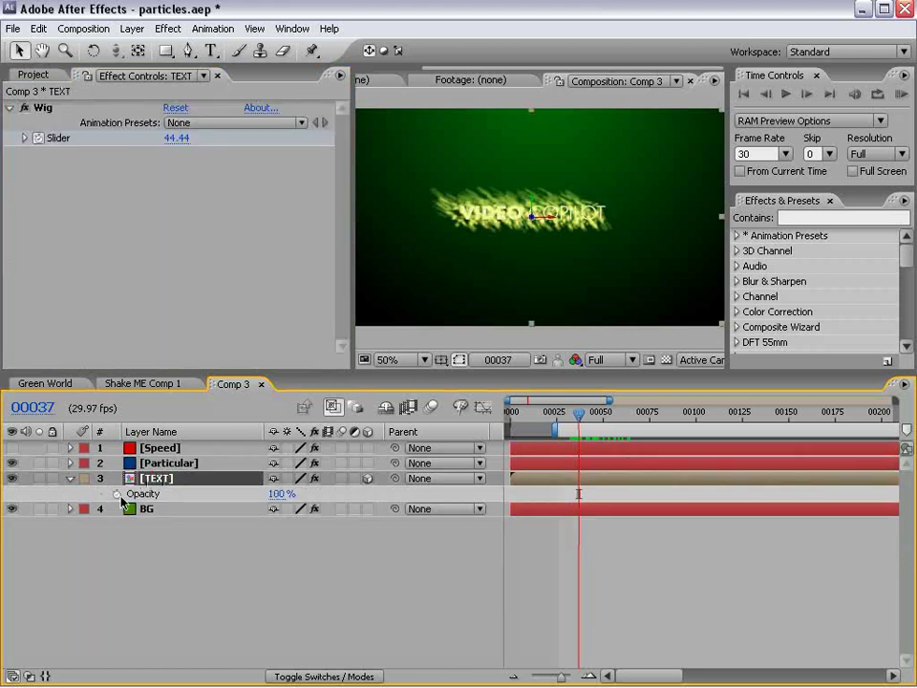
{"action": "left_click", "coordinate": [116, 493]}
{"action": "left_click", "coordinate": [274, 495]}
{"action": "type", "text": "0"}
{"action": "key", "text": "Return"}
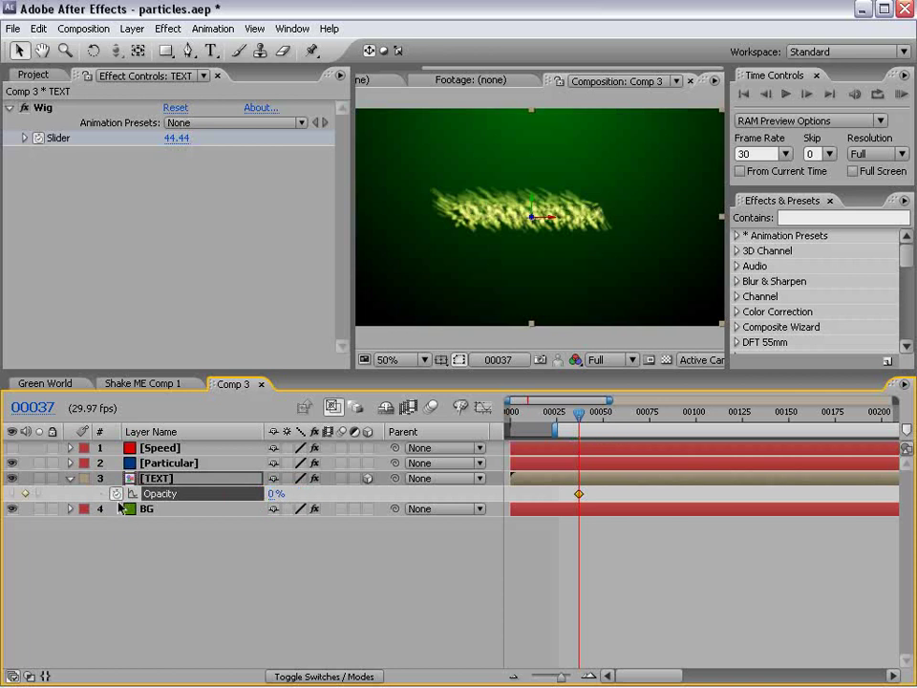
{"action": "key", "text": "Page_Down"}
{"action": "key", "text": "Page_Down"}
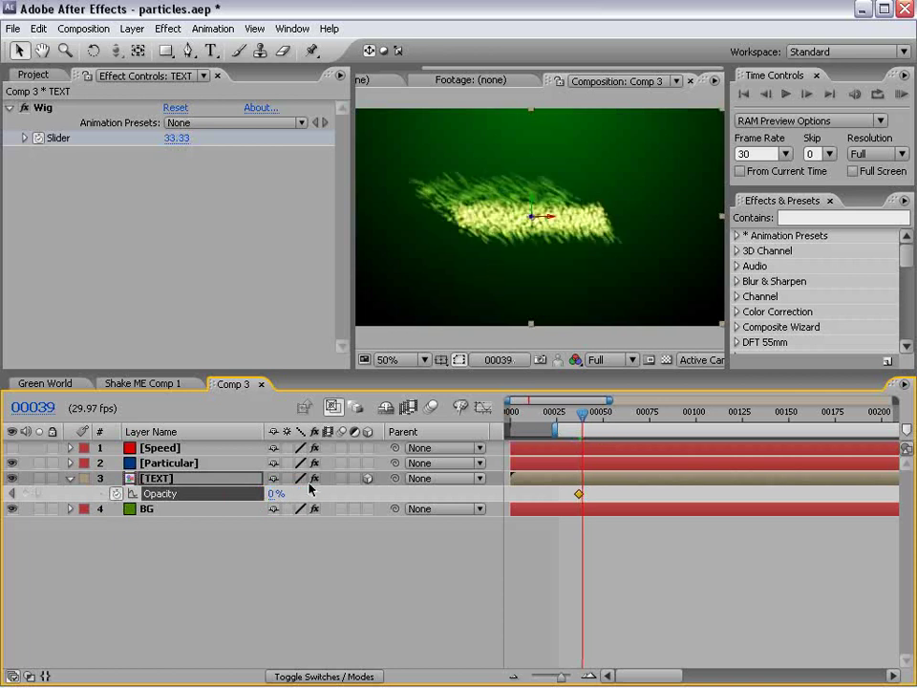
{"action": "left_click_drag", "start_coordinate": [274, 495], "coordinate": [580, 501]}
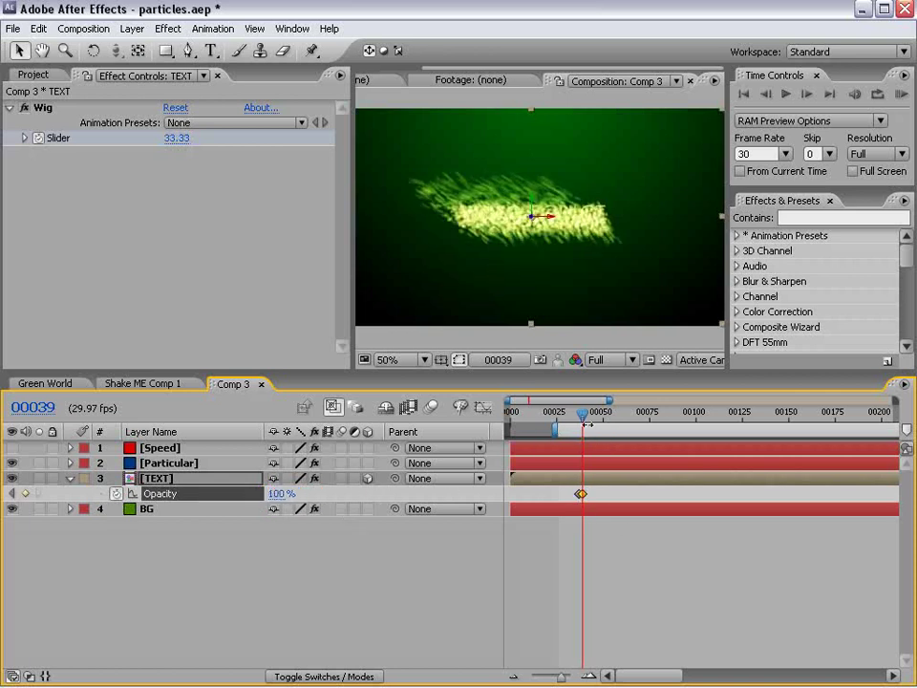
{"action": "mouse_move", "coordinate": [584, 426]}
{"action": "left_mouse_down"}
{"action": "mouse_move", "coordinate": [621, 432]}
{"action": "mouse_move", "coordinate": [587, 432]}
{"action": "mouse_move", "coordinate": [625, 450]}
{"action": "mouse_move", "coordinate": [585, 420]}
{"action": "left_mouse_up"}
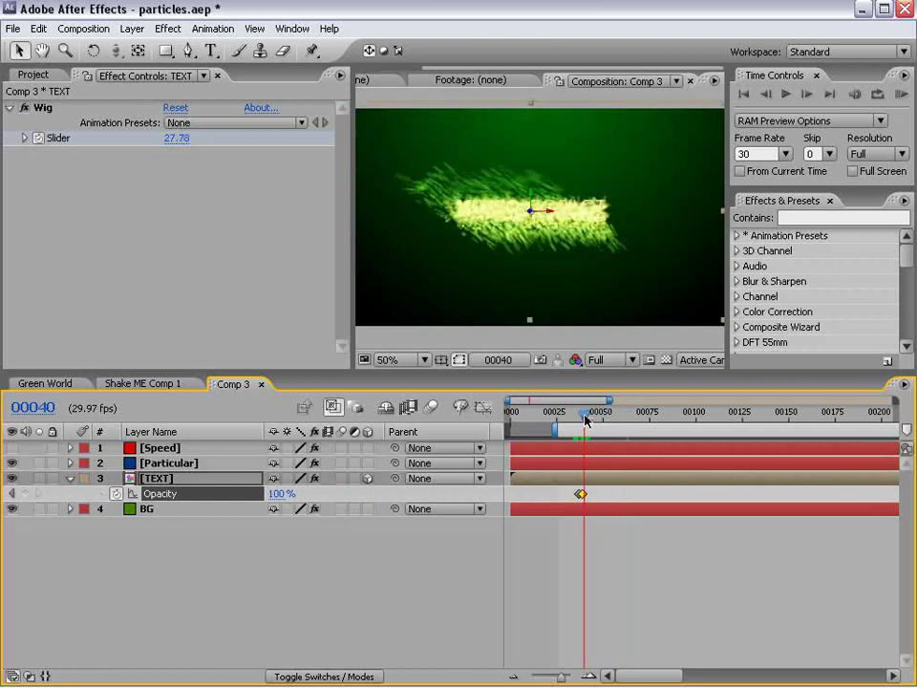
Step: Apply Trapcode Starglow to the Particular layer and choose the Grassy Star preset
{"action": "left_click", "coordinate": [172, 464]}
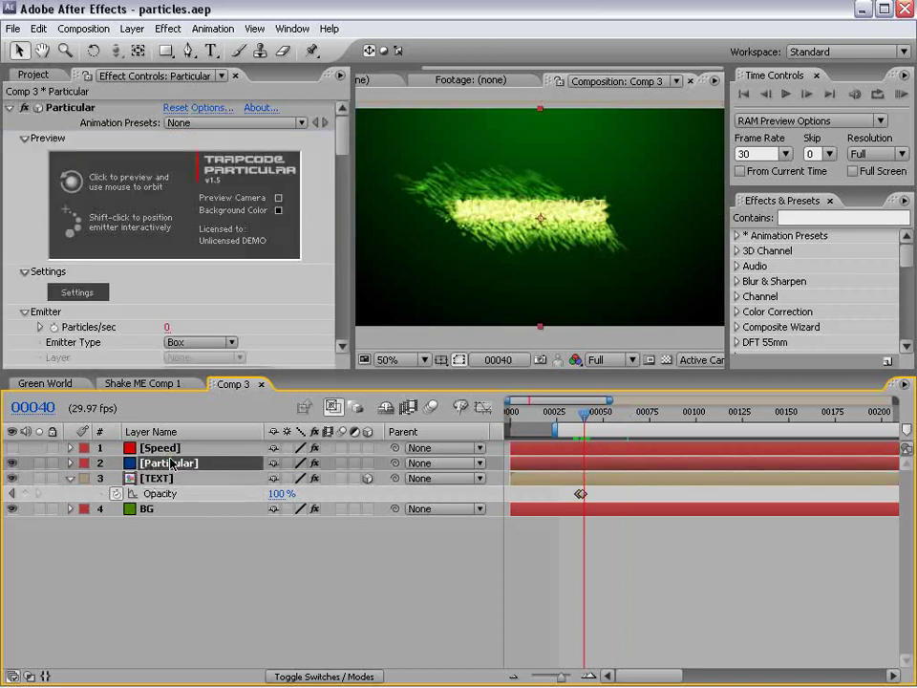
{"action": "left_click", "coordinate": [168, 28]}
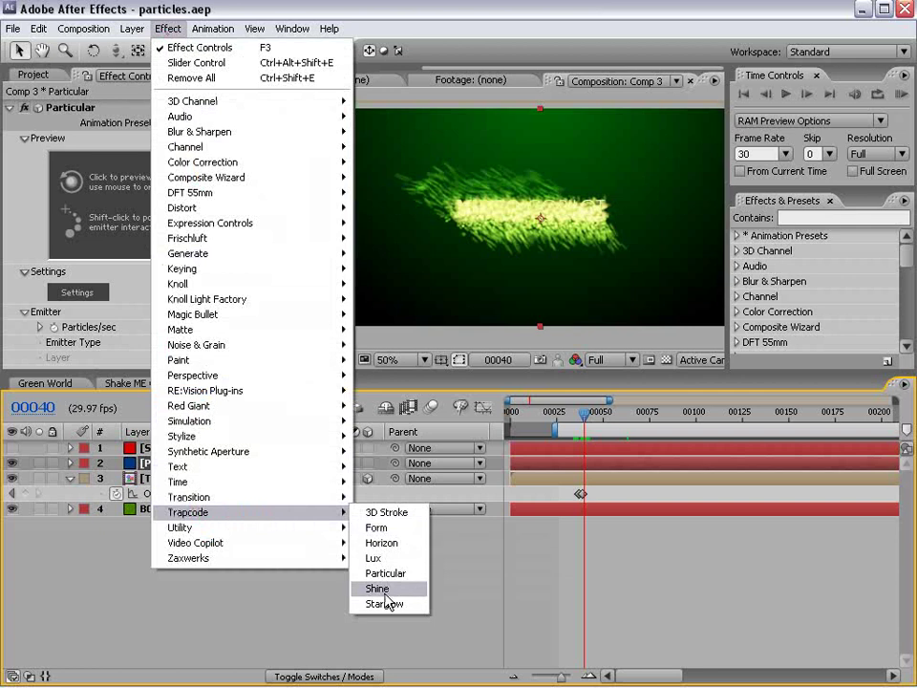
{"action": "mouse_move", "coordinate": [188, 512]}
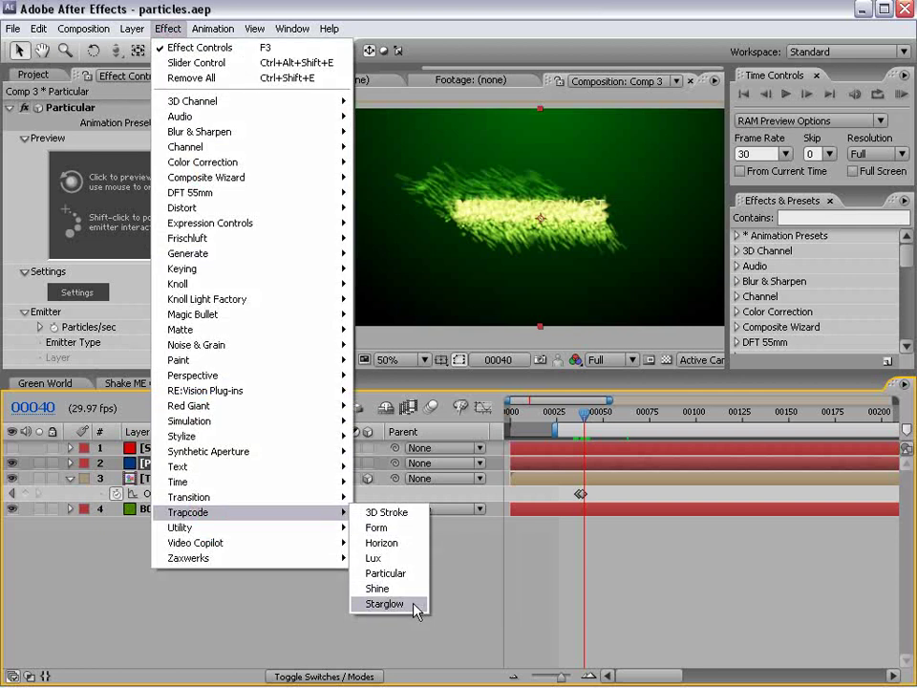
{"action": "left_click", "coordinate": [415, 605]}
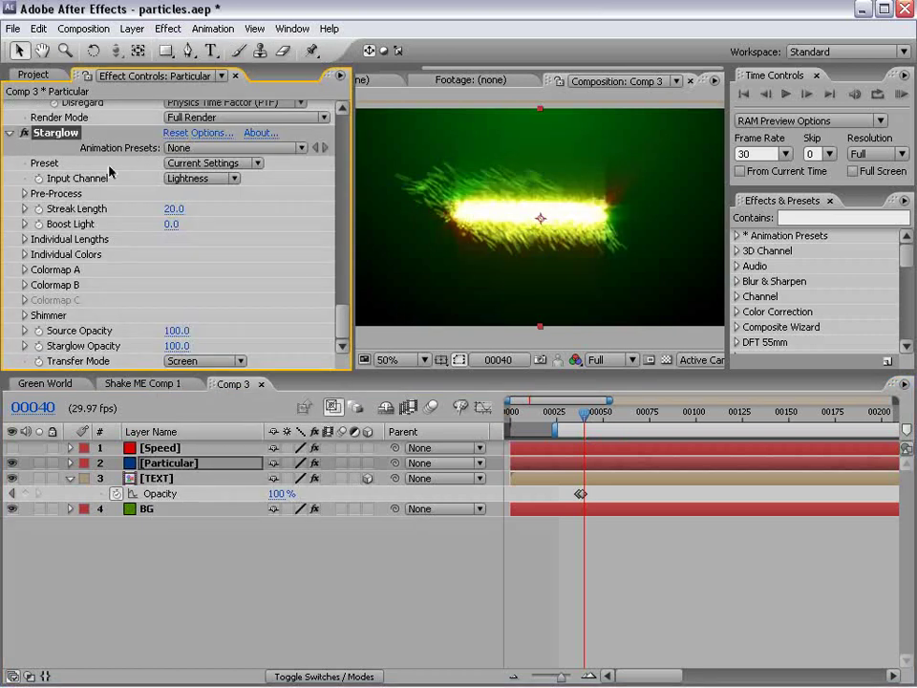
{"action": "left_click", "coordinate": [208, 164]}
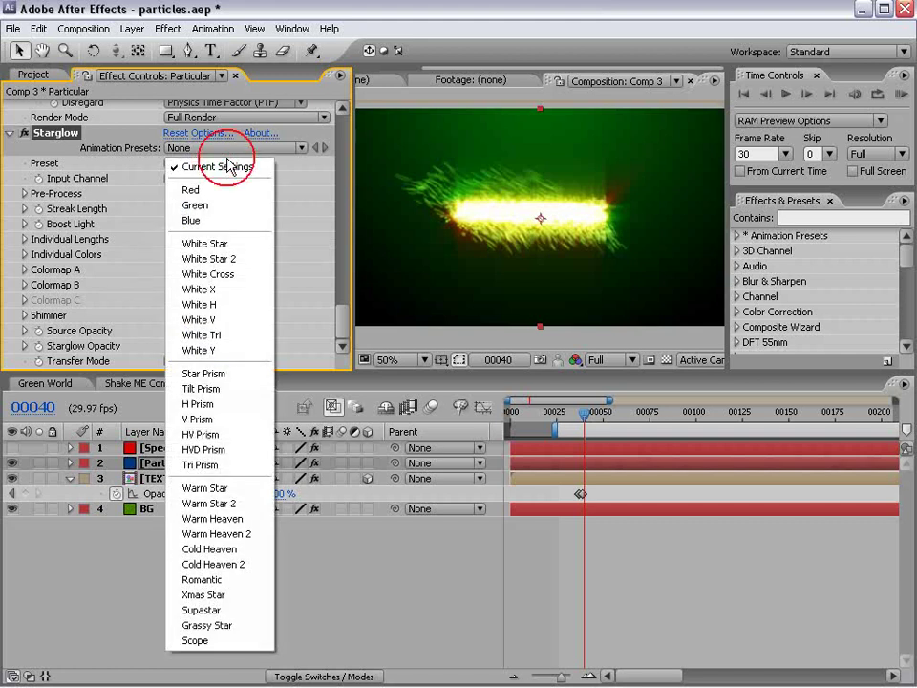
{"action": "left_click", "coordinate": [237, 627]}
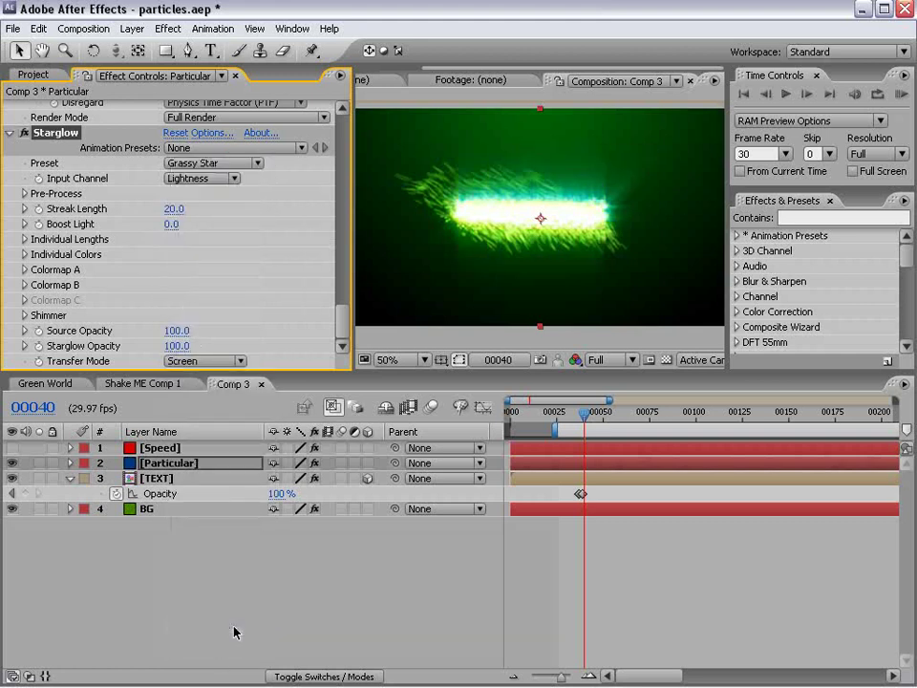
{"action": "left_click_drag", "start_coordinate": [573, 424], "coordinate": [600, 432]}
{"action": "left_click", "coordinate": [157, 478]}
Step: Keyframe the Wig slider at 0 on frame 72, 50 on frame 75, 0 on frame 80
{"action": "key", "text": "u"}
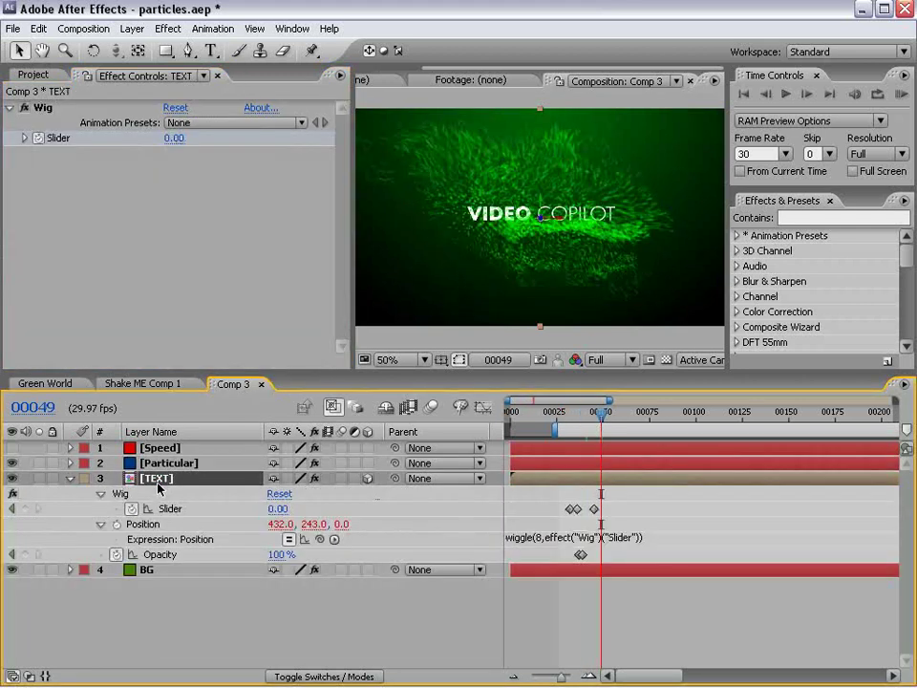
{"action": "left_click", "coordinate": [119, 493]}
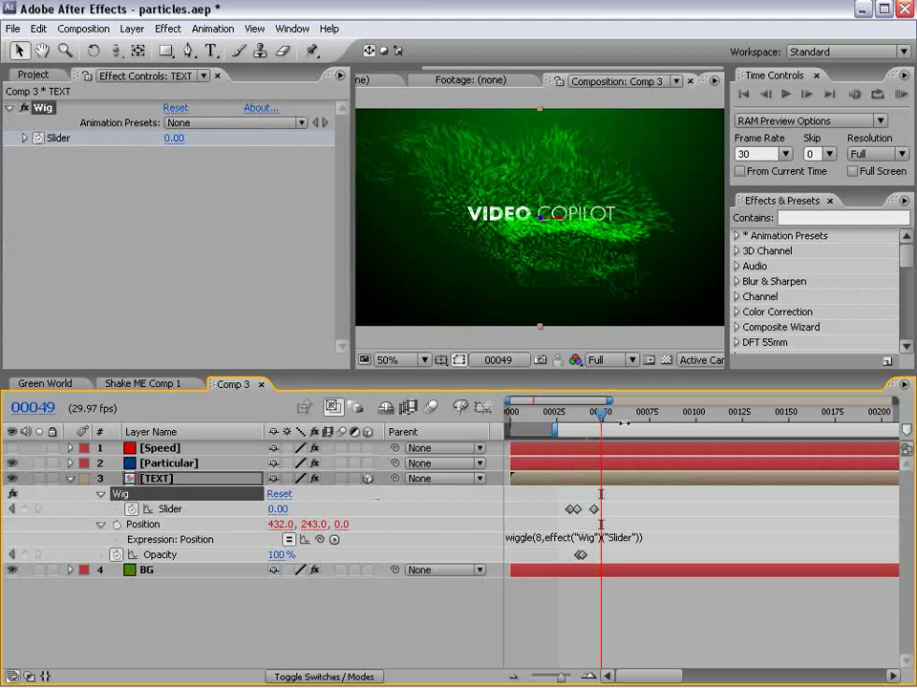
{"action": "left_click_drag", "start_coordinate": [617, 426], "coordinate": [644, 417]}
{"action": "left_click", "coordinate": [24, 509]}
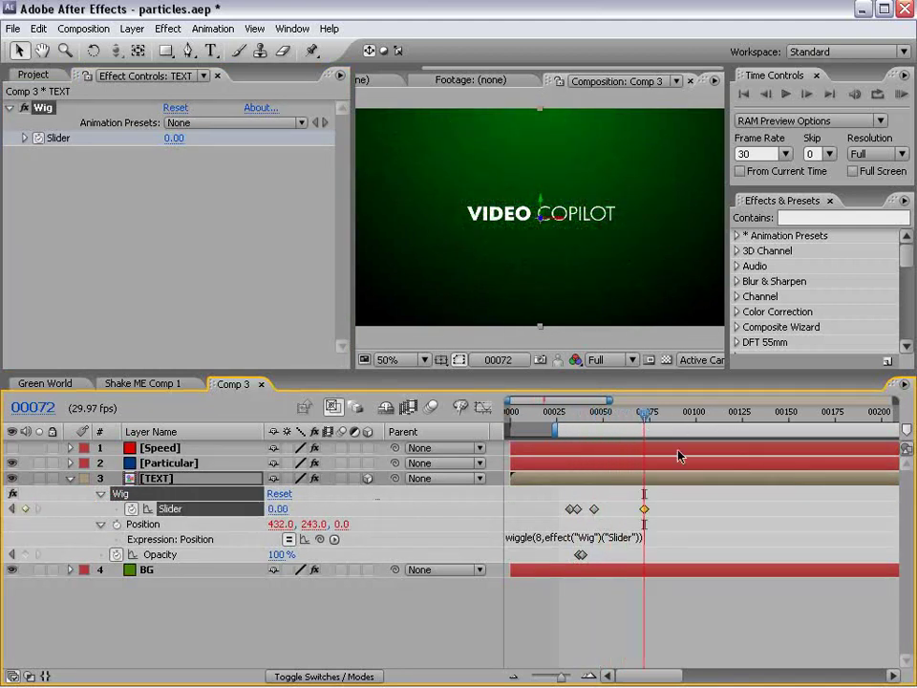
{"action": "key", "text": "Page_Down"}
{"action": "key", "text": "Page_Down"}
{"action": "key", "text": "Page_Down"}
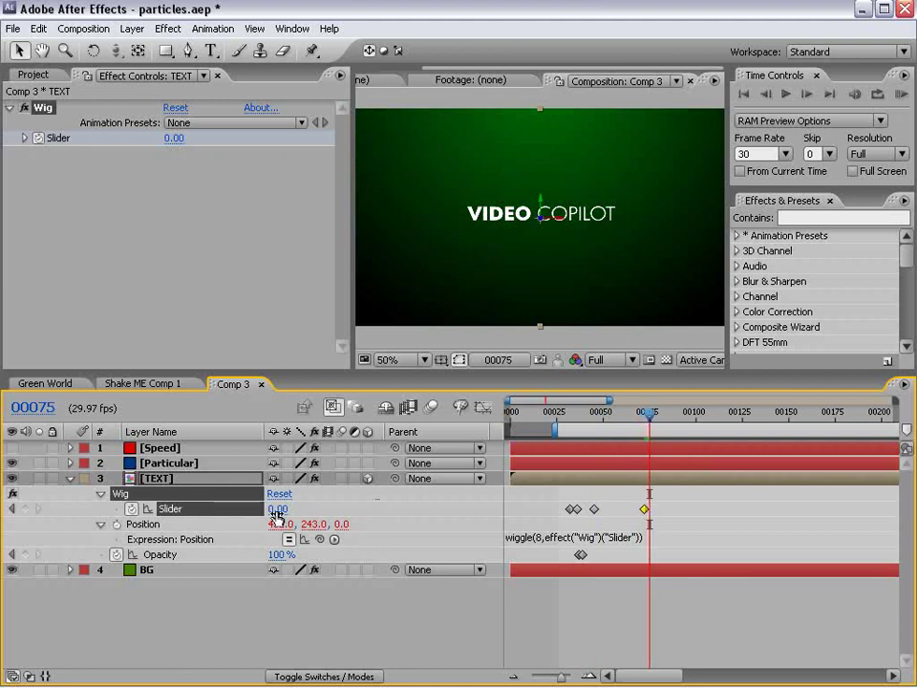
{"action": "left_click", "coordinate": [276, 509]}
{"action": "type", "text": "50"}
{"action": "key", "text": "Return"}
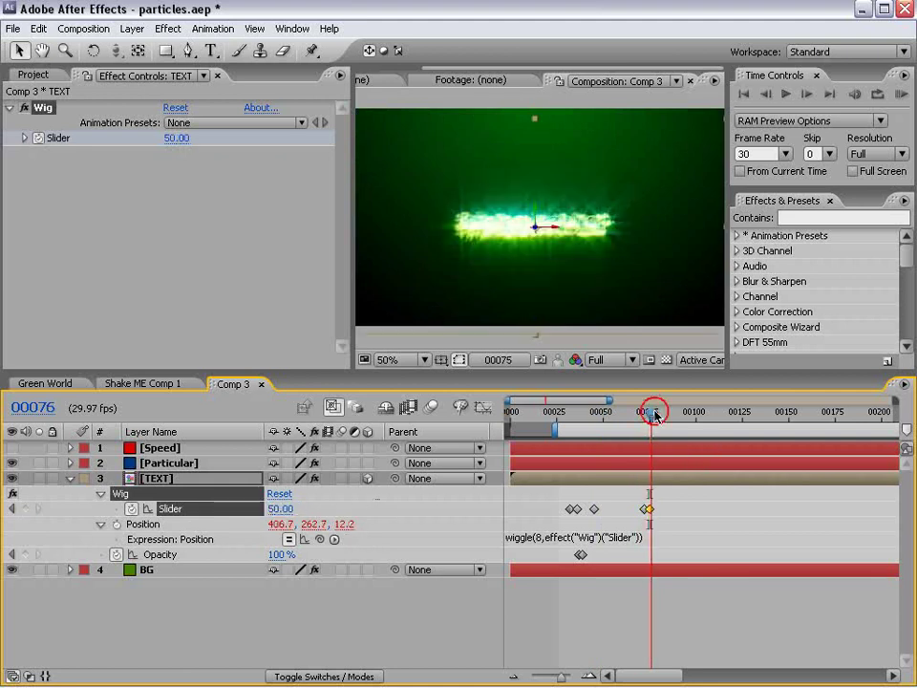
{"action": "left_click_drag", "start_coordinate": [657, 418], "coordinate": [659, 418]}
{"action": "left_click", "coordinate": [277, 508]}
{"action": "type", "text": "0"}
{"action": "key", "text": "Return"}
{"action": "mouse_move", "coordinate": [571, 413]}
{"action": "left_mouse_down"}
{"action": "mouse_move", "coordinate": [558, 411]}
{"action": "mouse_move", "coordinate": [655, 413]}
{"action": "left_mouse_up"}
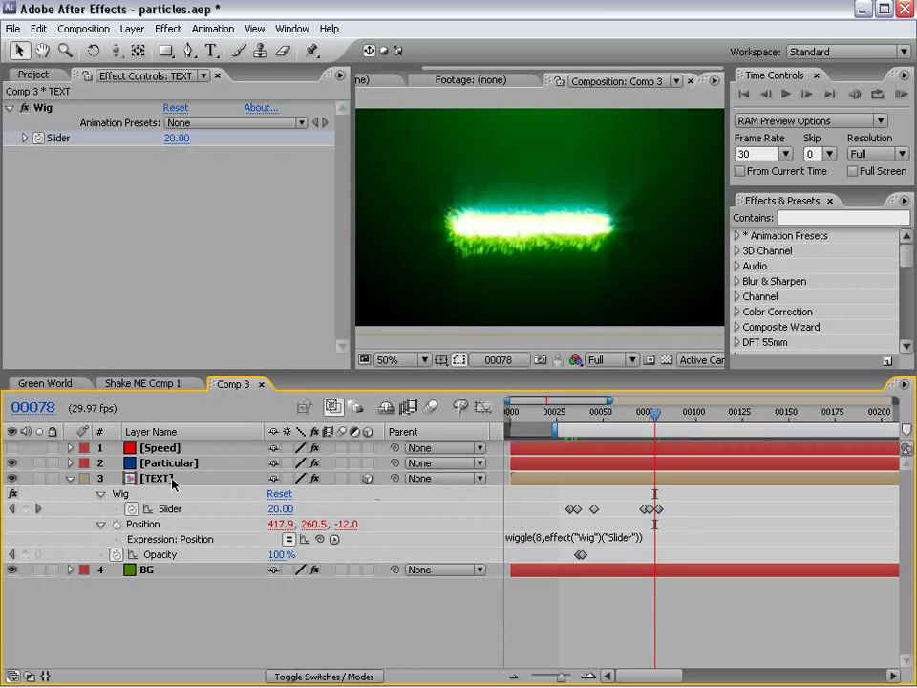
Step: Keyframe the TEXT Opacity at 100% on frame 78 and 0% on frame 80
{"action": "left_click", "coordinate": [27, 554]}
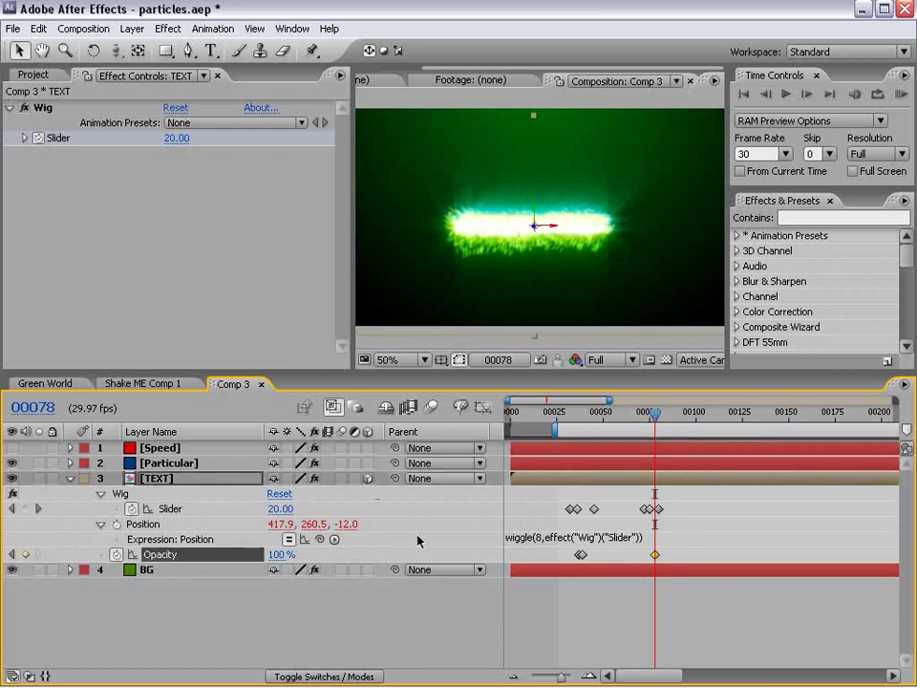
{"action": "key", "text": "Page_Down"}
{"action": "key", "text": "Page_Up"}
{"action": "left_click", "coordinate": [659, 417]}
{"action": "left_click_drag", "start_coordinate": [658, 418], "coordinate": [660, 417]}
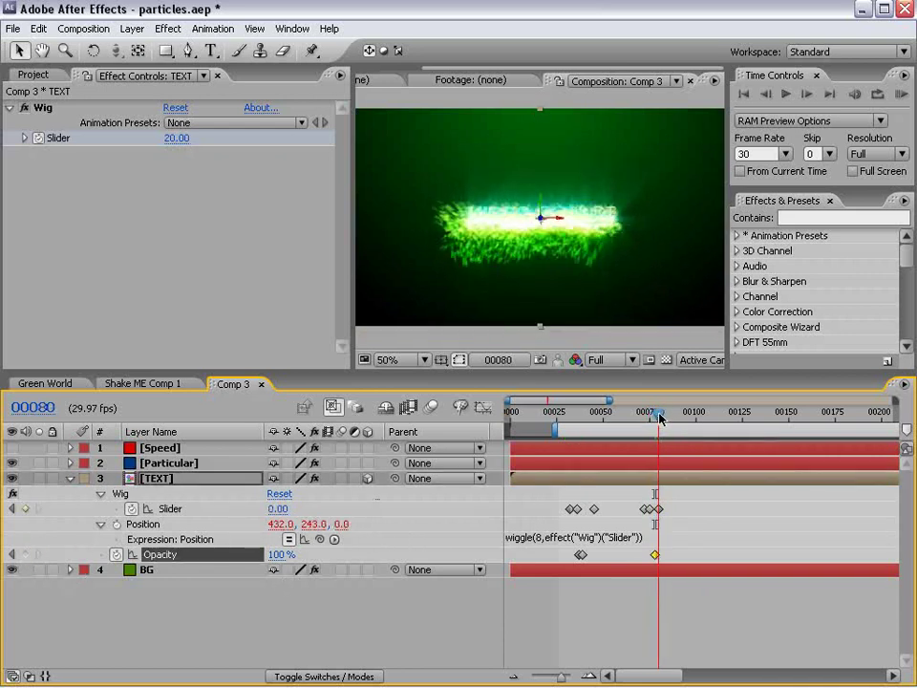
{"action": "left_click", "coordinate": [281, 555]}
{"action": "type", "text": "0"}
{"action": "key", "text": "Return"}
{"action": "left_click", "coordinate": [646, 417]}
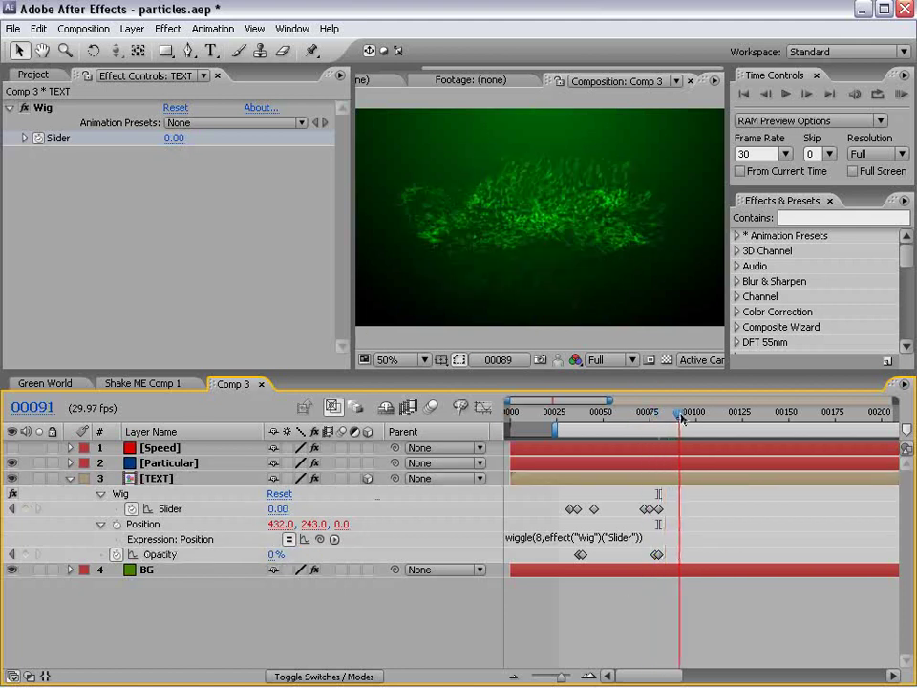
Step: Add the Texture image as a layer with Overlay blend mode
{"action": "left_click_drag", "start_coordinate": [646, 418], "coordinate": [671, 417]}
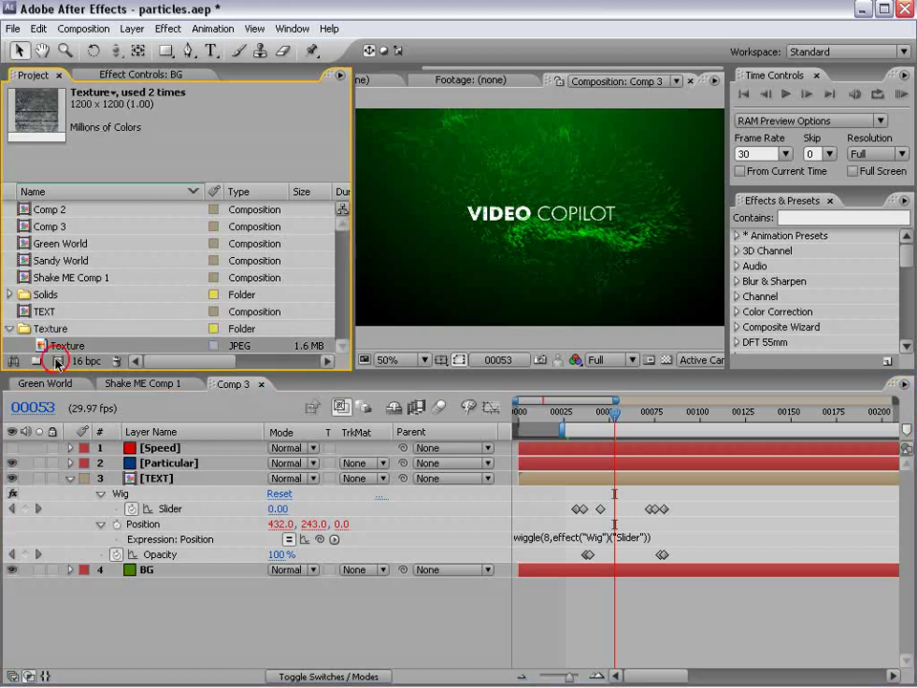
{"action": "left_click_drag", "start_coordinate": [62, 346], "coordinate": [164, 564]}
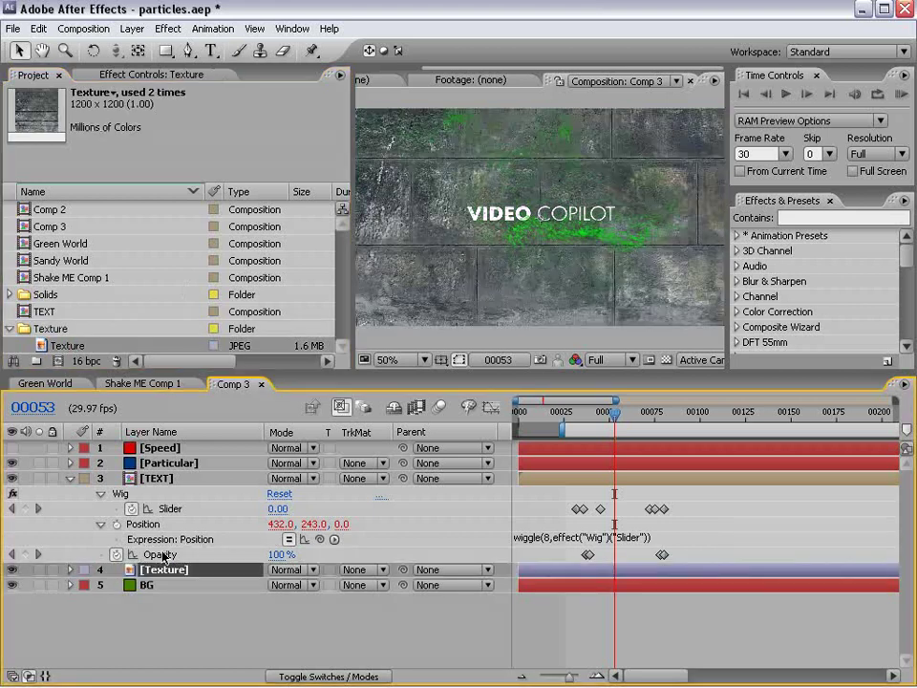
{"action": "left_click", "coordinate": [310, 573]}
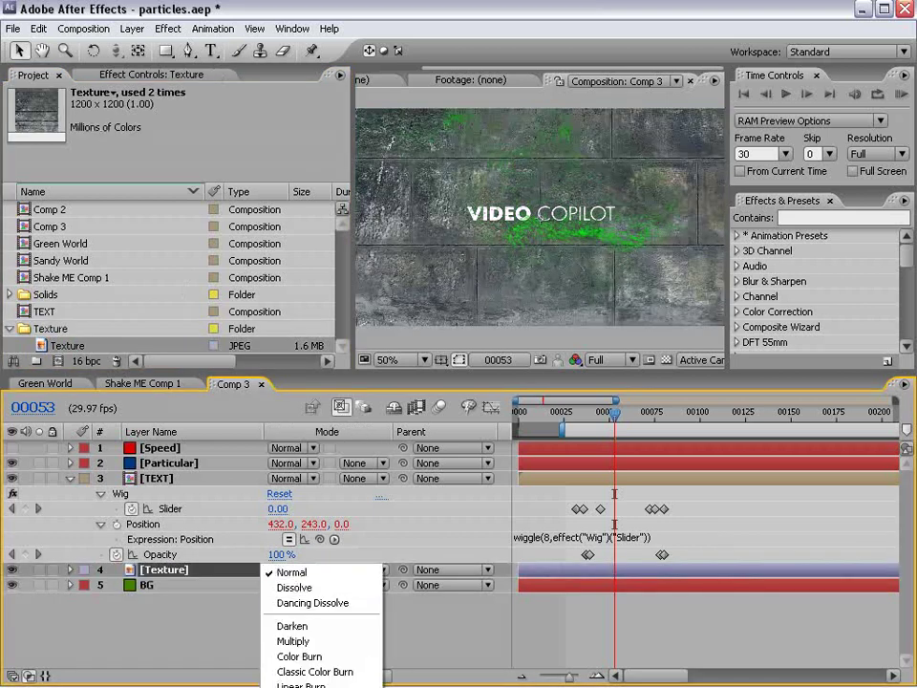
{"action": "left_click", "coordinate": [296, 686]}
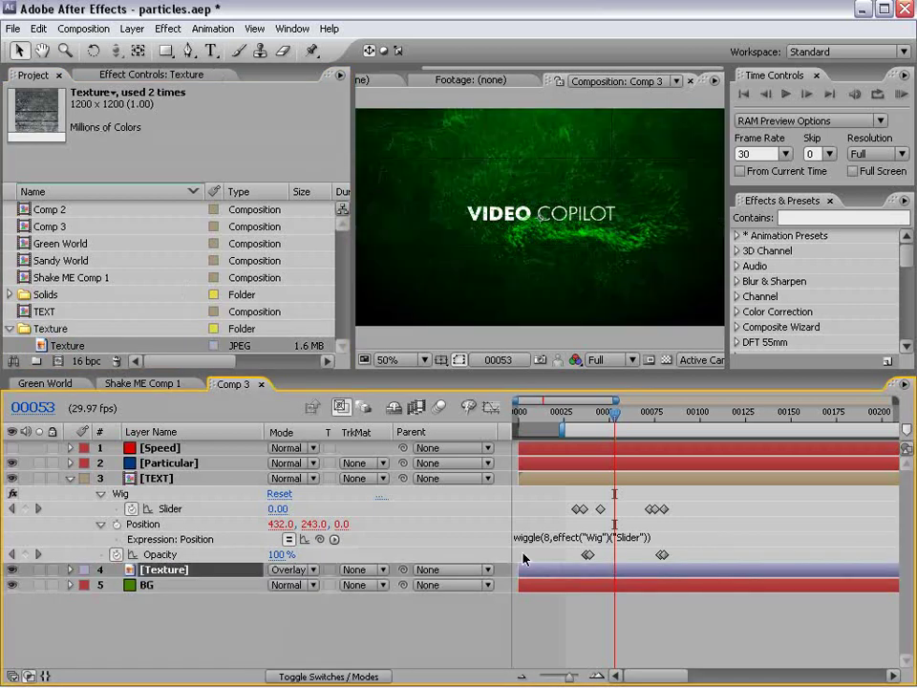
Step: Resize the Texture layer from its corner in the viewer and save the project
{"action": "scroll", "coordinate": [542, 239], "scroll_direction": "down", "scroll_amount": 1}
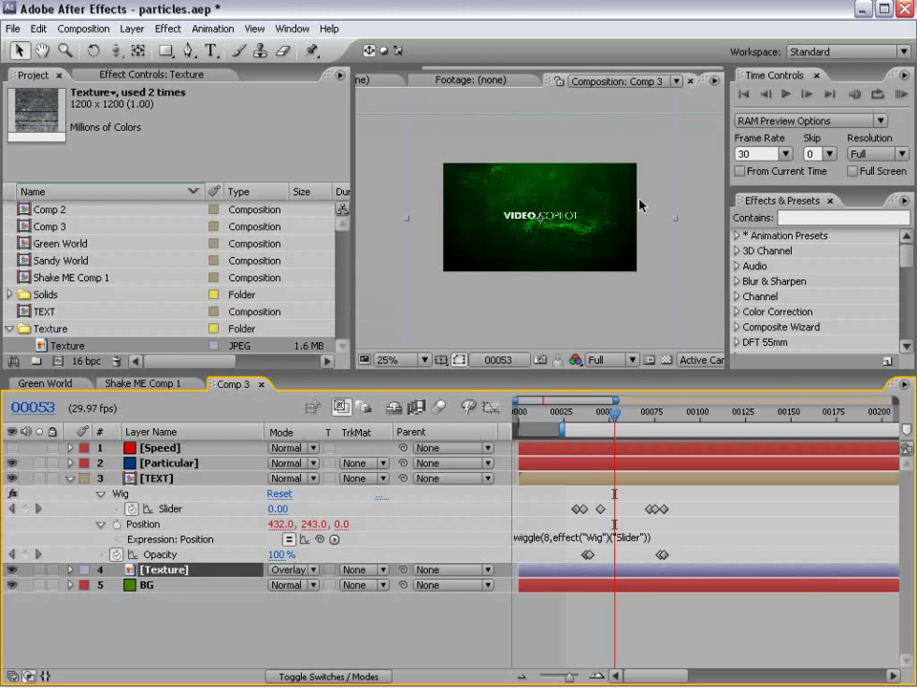
{"action": "left_click", "coordinate": [639, 298]}
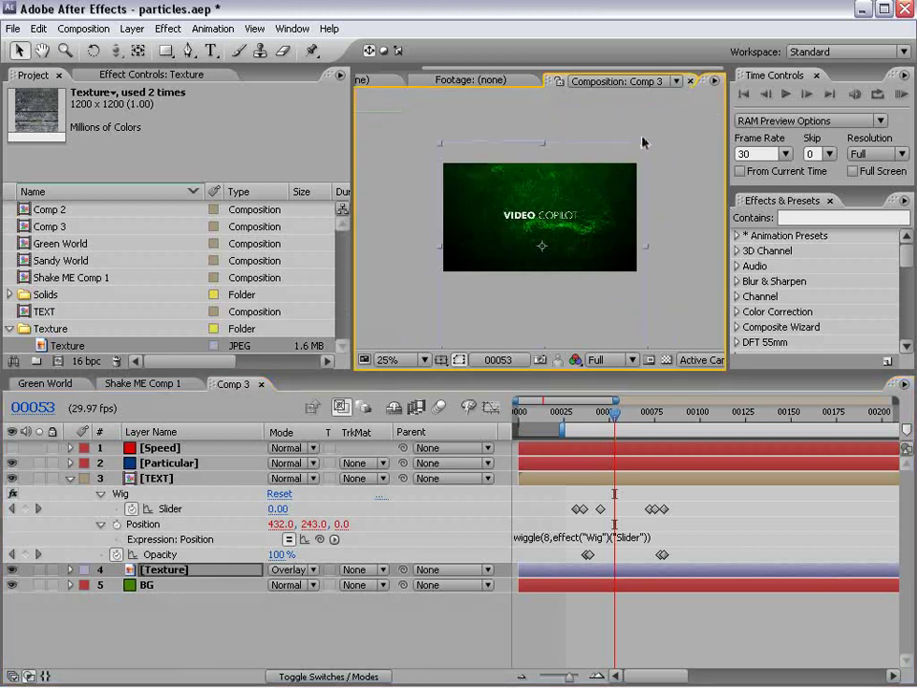
{"action": "left_click_drag", "start_coordinate": [666, 124], "coordinate": [642, 143]}
{"action": "key", "text": "grave"}
{"action": "key", "text": "period"}
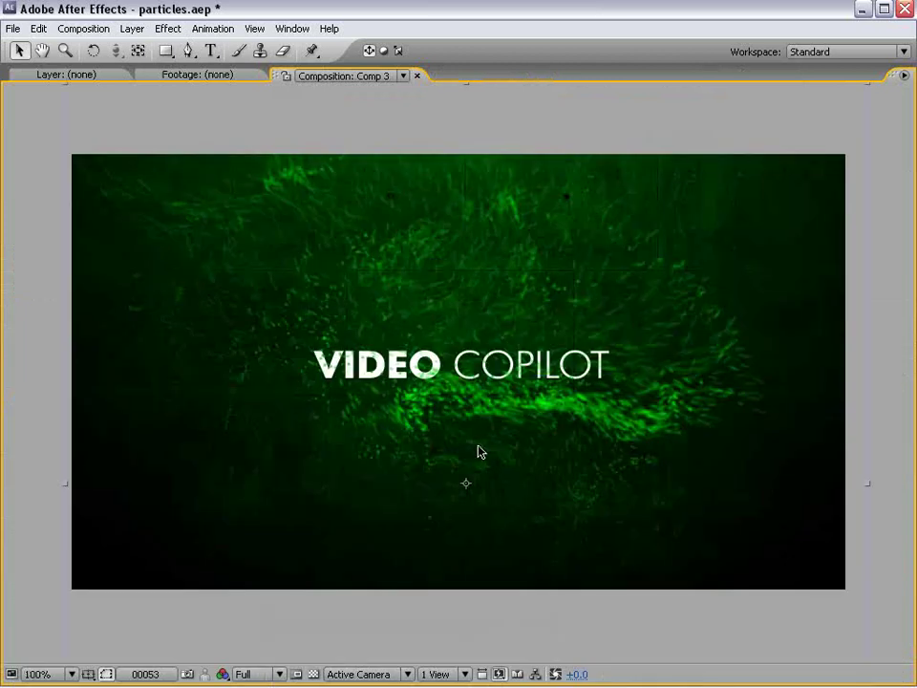
{"action": "key", "text": "ctrl+s"}
{"action": "key", "text": "grave"}
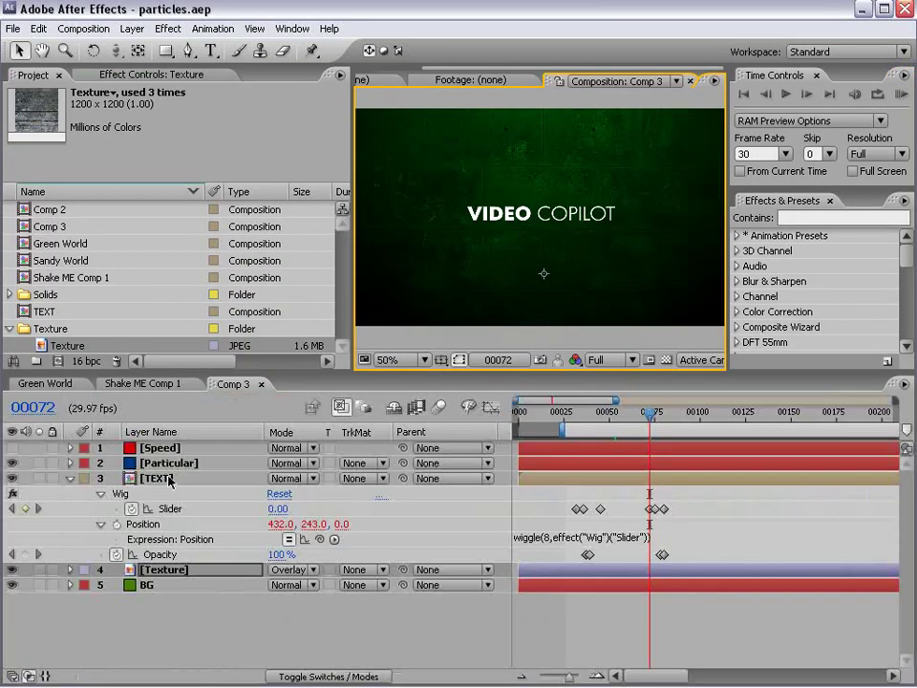
Step: Apply a radial Ramp to the TEXT layer with a white start colour
{"action": "left_click", "coordinate": [168, 29]}
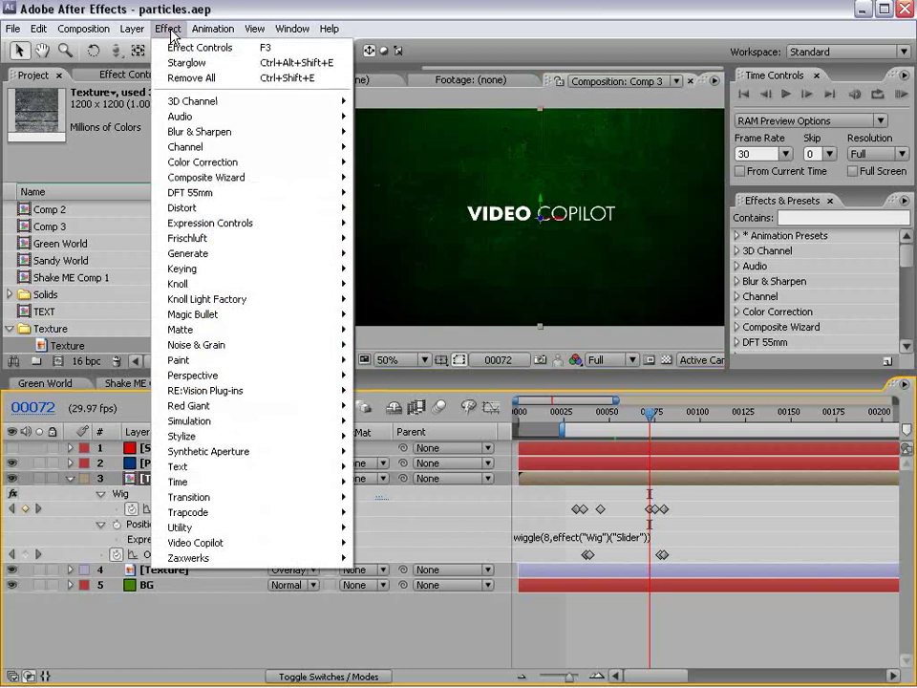
{"action": "mouse_move", "coordinate": [189, 253]}
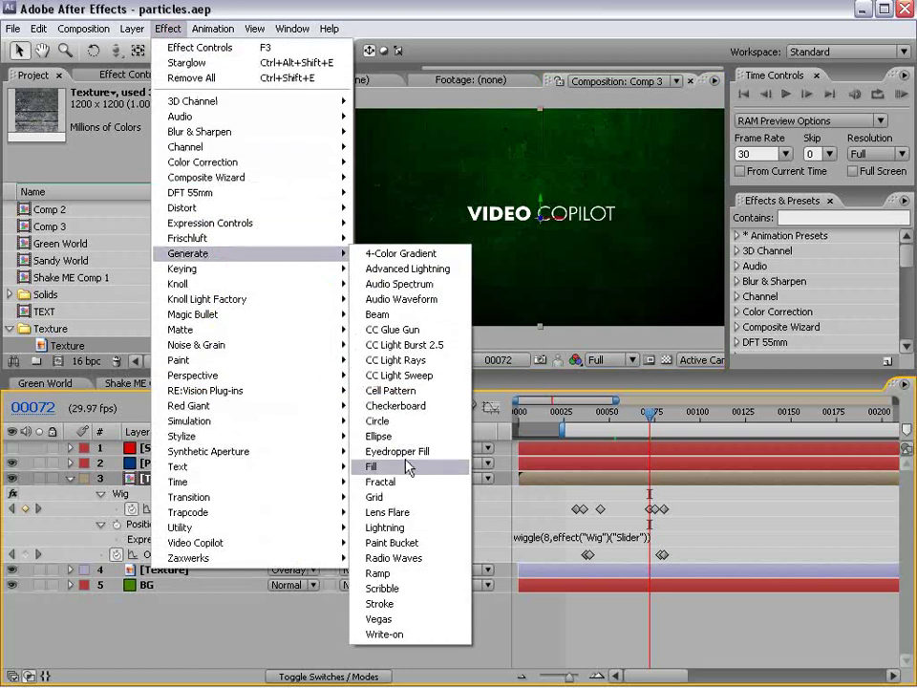
{"action": "left_click", "coordinate": [390, 574]}
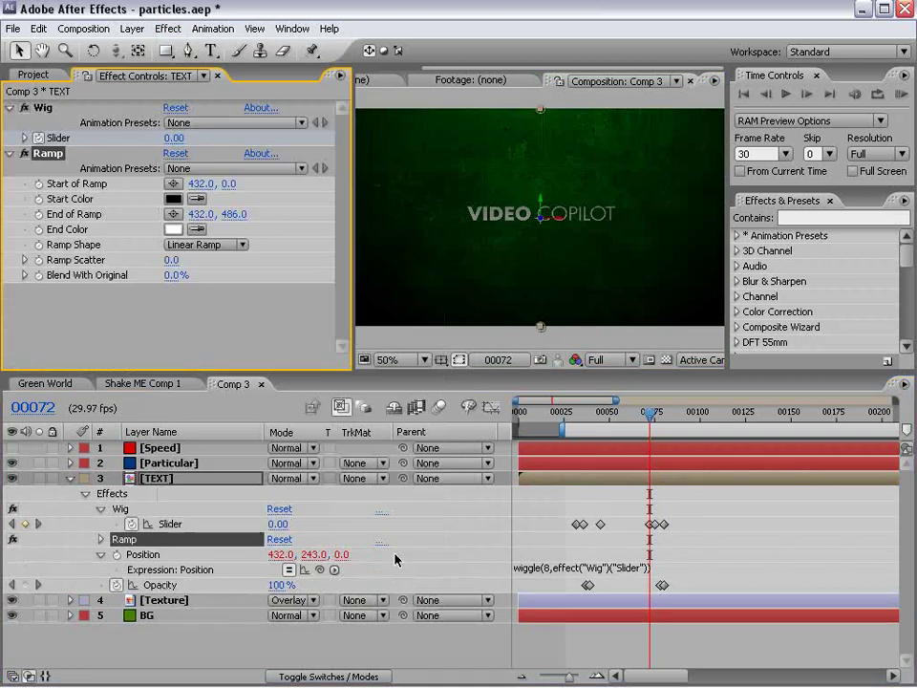
{"action": "left_click", "coordinate": [204, 245]}
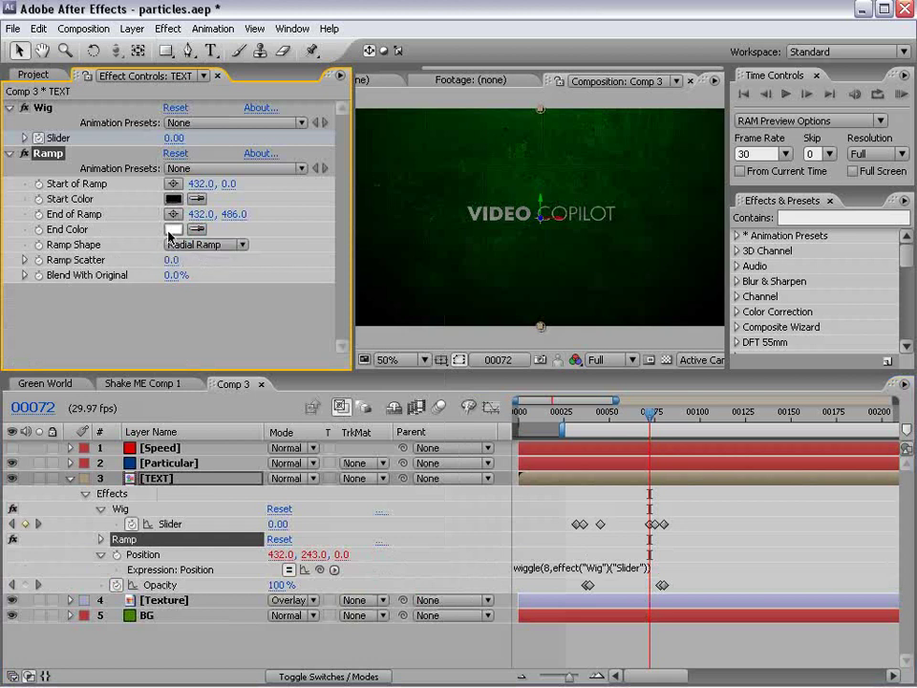
{"action": "left_click", "coordinate": [174, 198]}
{"action": "left_click_drag", "start_coordinate": [314, 360], "coordinate": [244, 318]}
{"action": "left_click", "coordinate": [639, 318]}
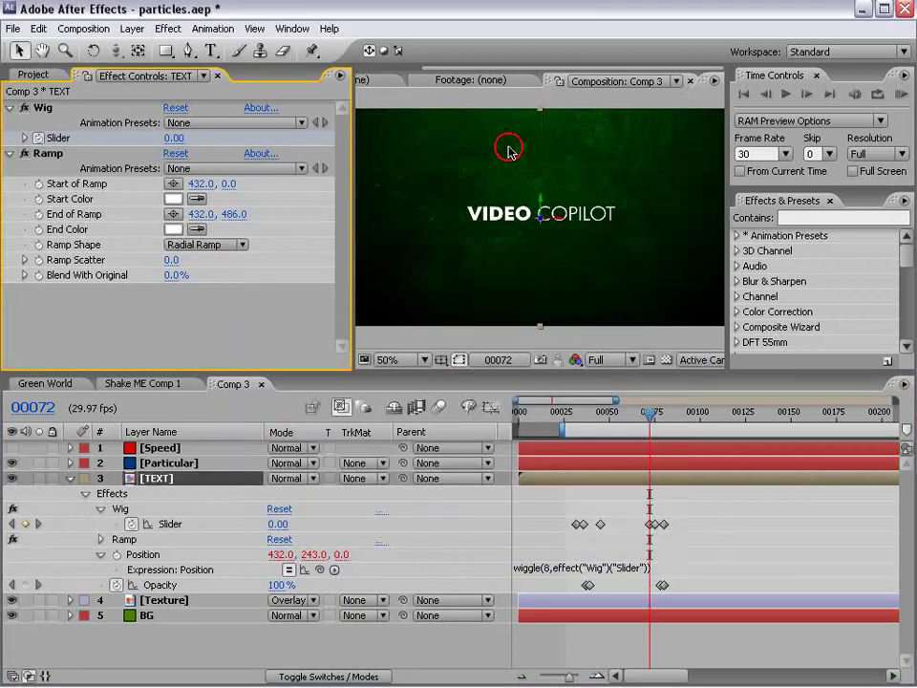
Step: Set the ramp end colour to dark green and position the ramp points around the text
{"action": "left_click", "coordinate": [174, 230]}
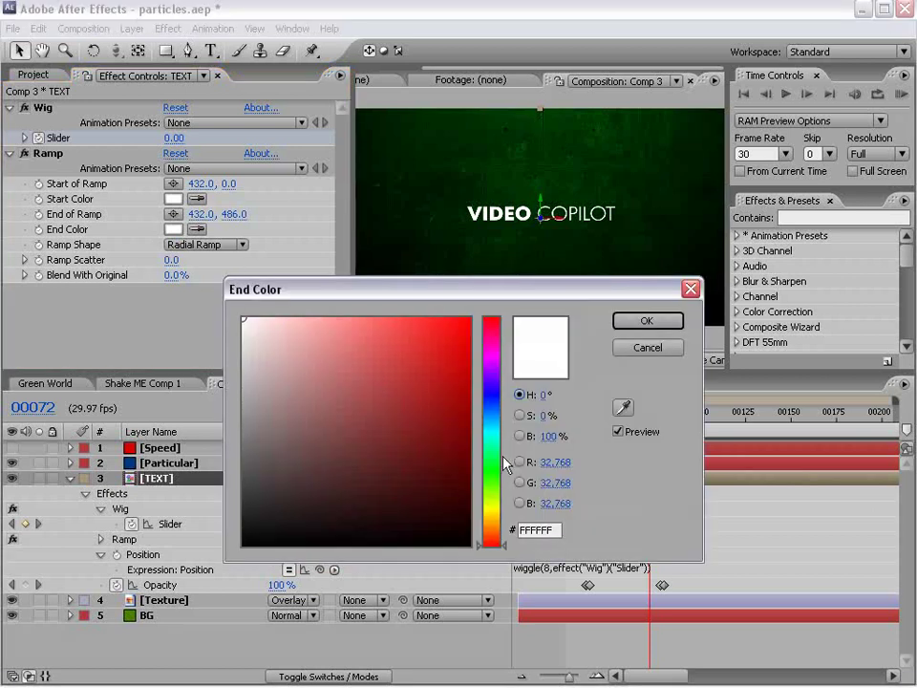
{"action": "left_click_drag", "start_coordinate": [499, 461], "coordinate": [495, 484]}
{"action": "left_click", "coordinate": [405, 356]}
{"action": "left_click", "coordinate": [454, 410]}
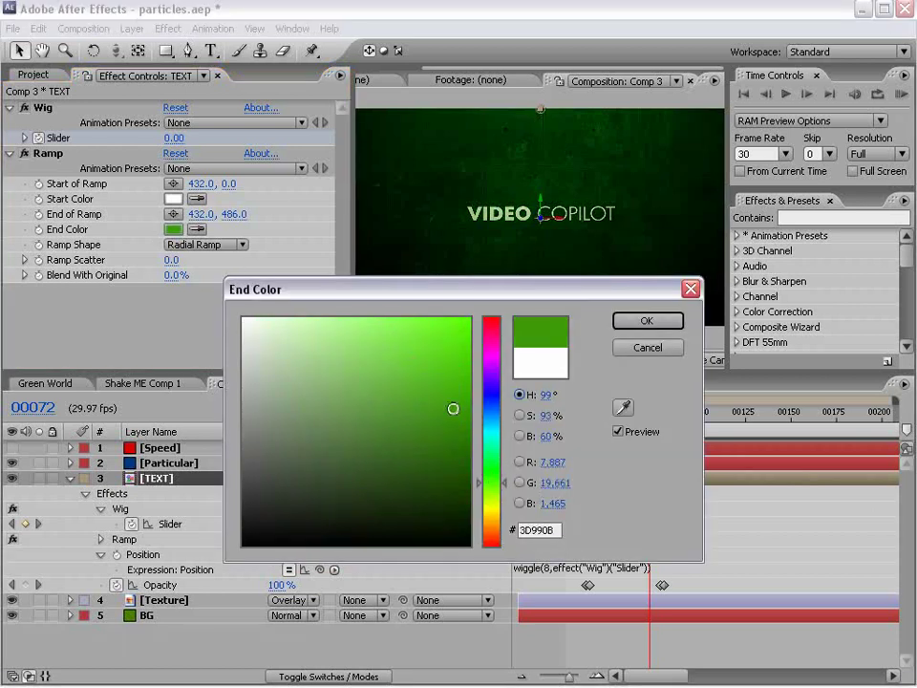
{"action": "left_click", "coordinate": [647, 320]}
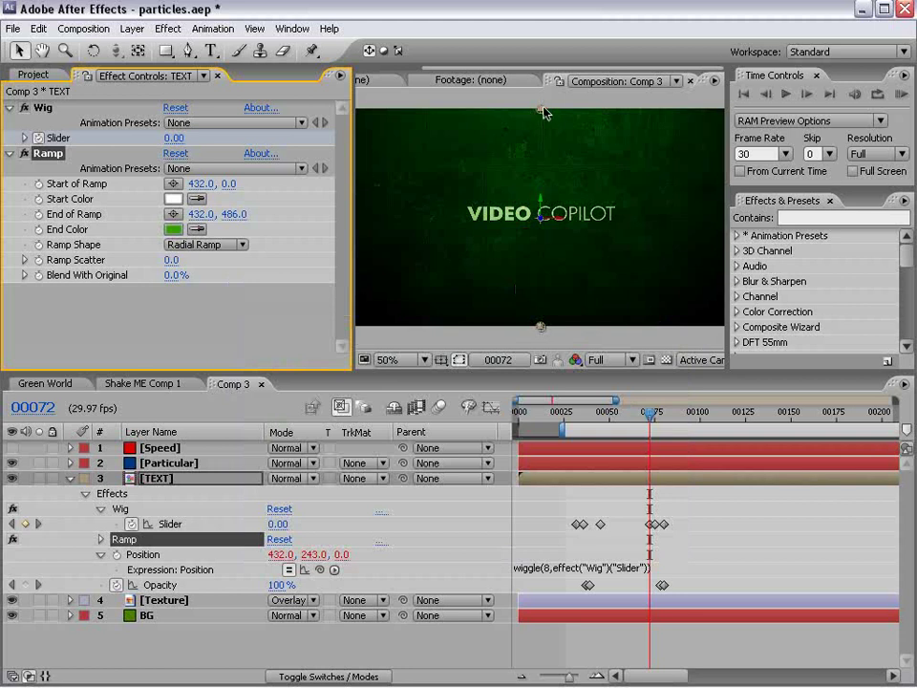
{"action": "left_click_drag", "start_coordinate": [542, 111], "coordinate": [541, 195]}
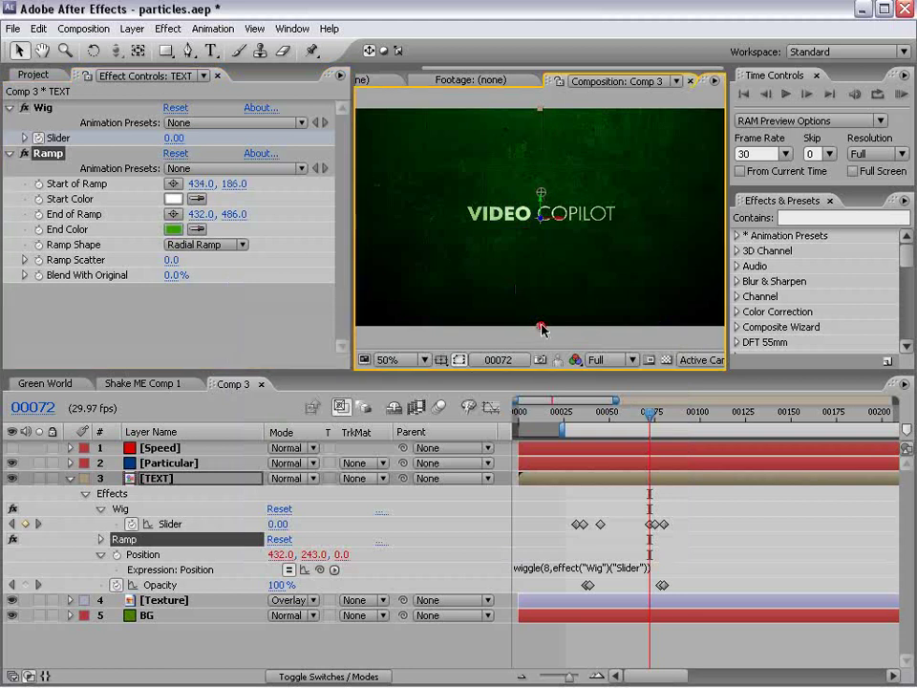
{"action": "left_click_drag", "start_coordinate": [540, 329], "coordinate": [542, 358]}
Step: Add a Drop Shadow with softness 10 to TEXT and duplicate it
{"action": "left_click", "coordinate": [168, 29]}
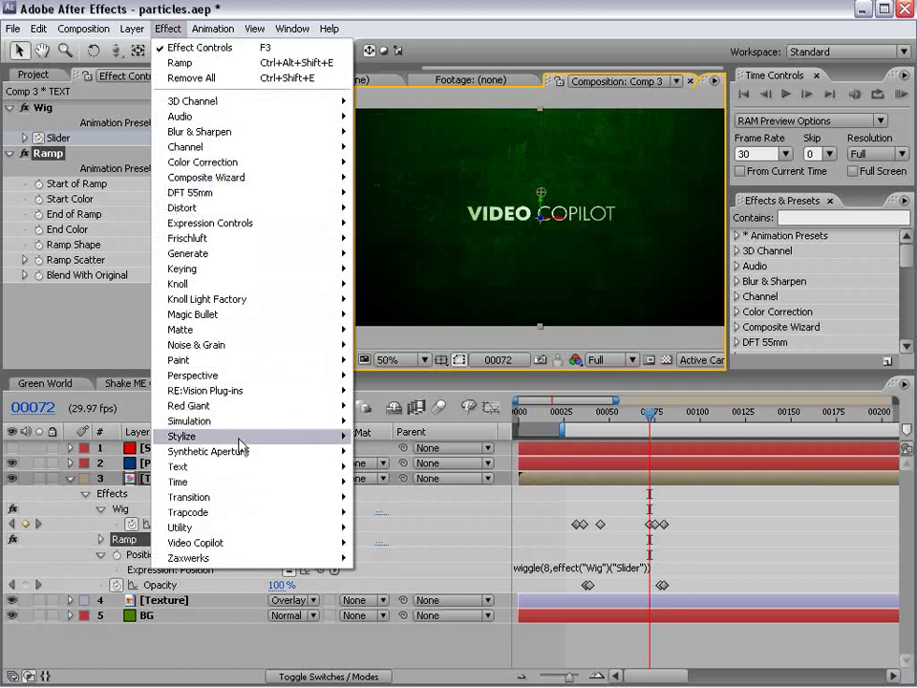
{"action": "mouse_move", "coordinate": [193, 375]}
{"action": "left_click", "coordinate": [394, 482]}
{"action": "key", "text": "period"}
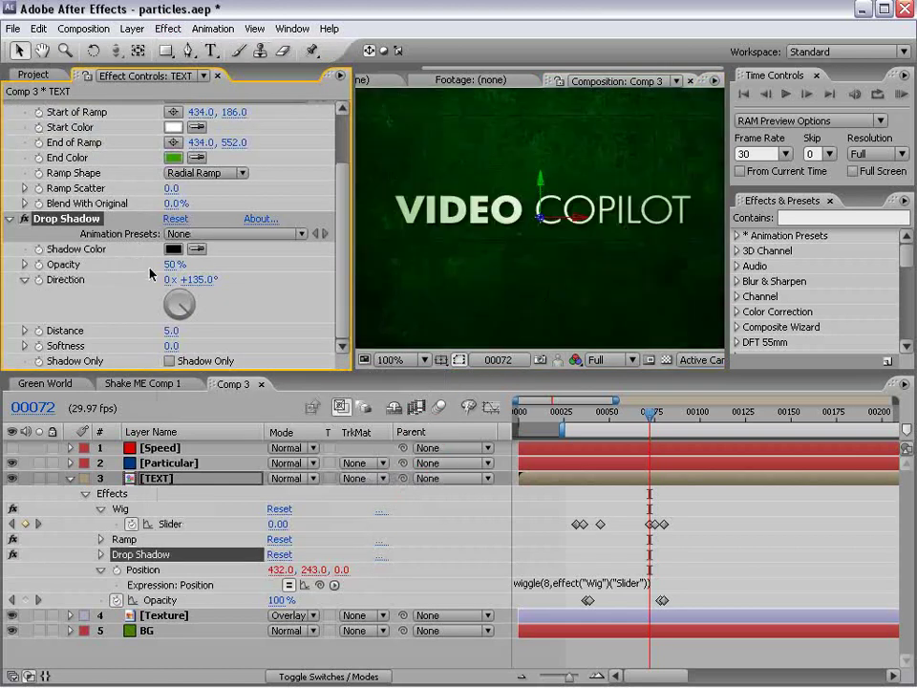
{"action": "left_click_drag", "start_coordinate": [170, 345], "coordinate": [179, 348]}
{"action": "key", "text": "ctrl+d"}
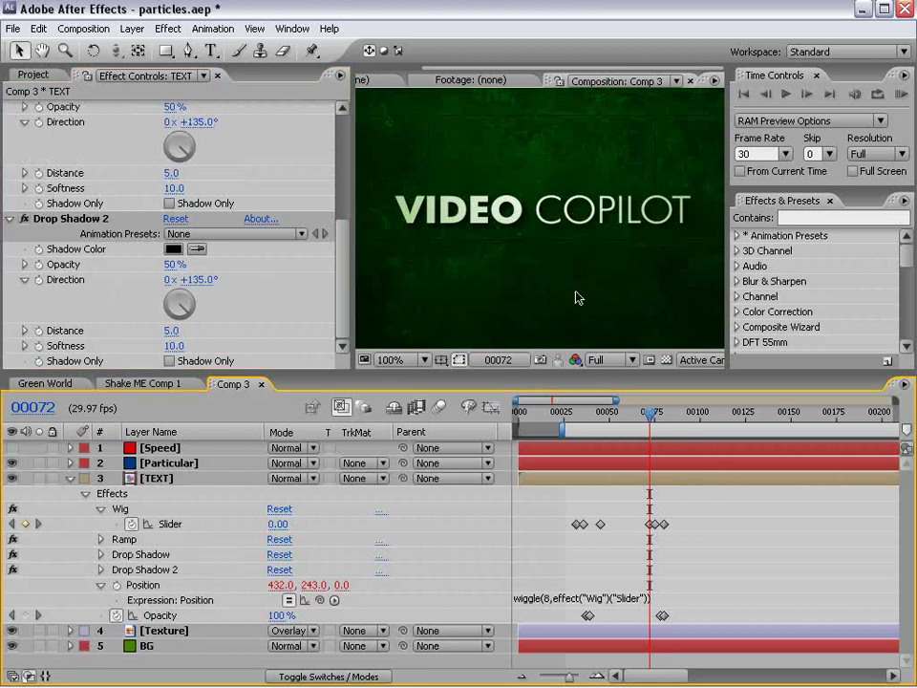
Step: Check the shadows and the particle burst in the enlarged viewer, then restore the full workspace
{"action": "key", "text": "grave"}
{"action": "key", "text": "comma"}
{"action": "key", "text": "grave"}
{"action": "left_click", "coordinate": [672, 417]}
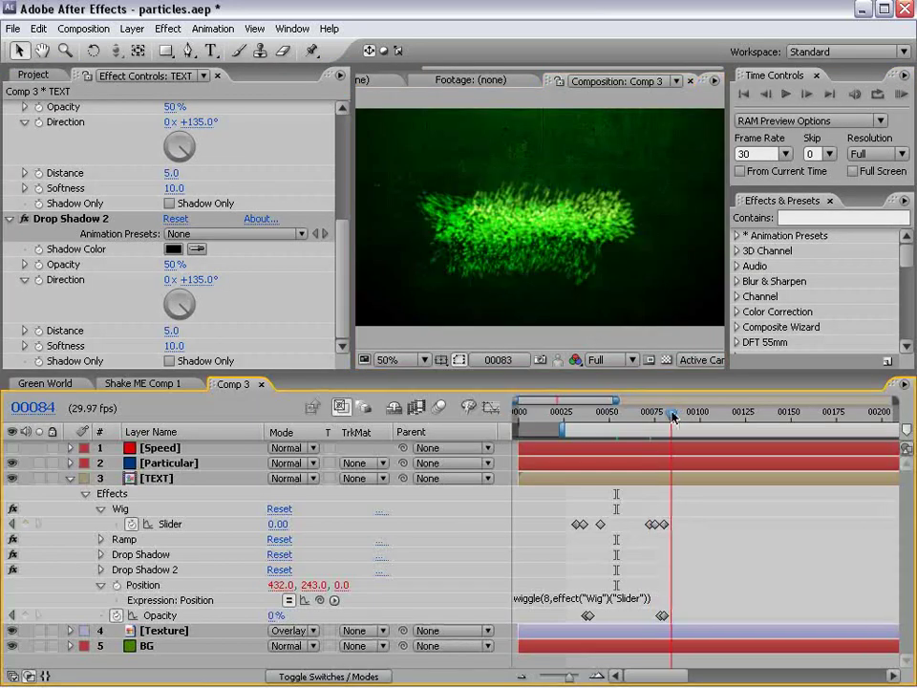
{"action": "key", "text": "grave"}
{"action": "key", "text": "period"}
{"action": "key", "text": "grave"}
{"action": "key", "text": "comma"}
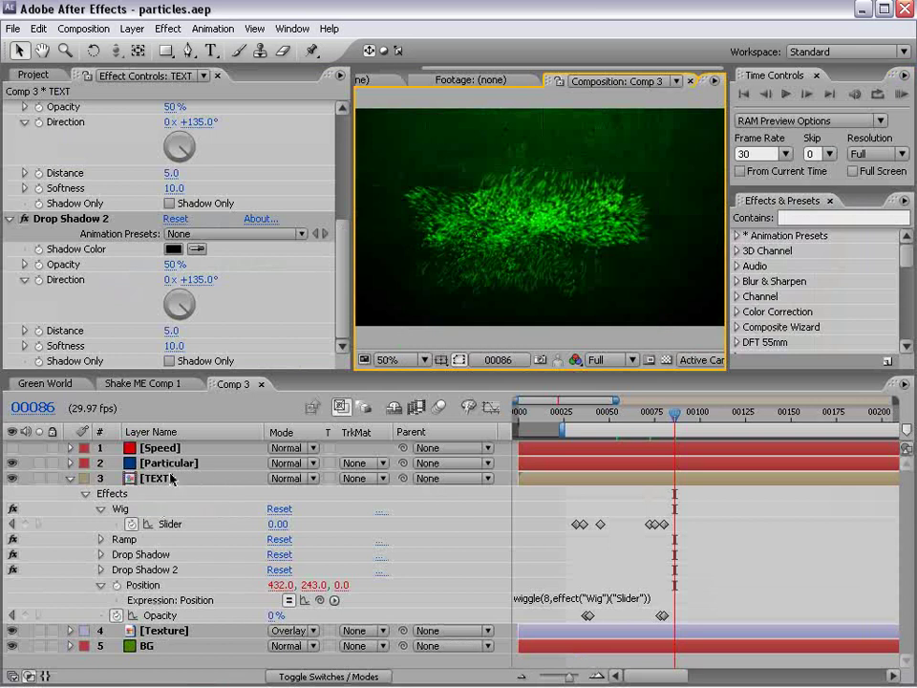
Step: Change Particular's particle Size from 5 to 3 and inspect the finer particles
{"action": "left_click", "coordinate": [168, 464]}
{"action": "left_click_drag", "start_coordinate": [336, 141], "coordinate": [346, 195]}
{"action": "left_click", "coordinate": [170, 273]}
{"action": "type", "text": "5"}
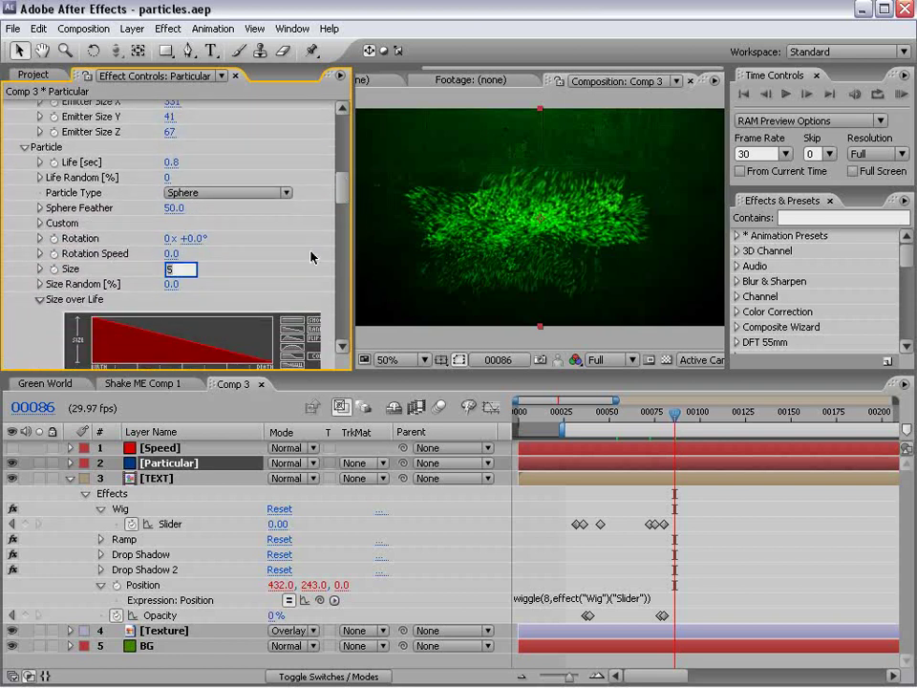
{"action": "key", "text": "BackSpace"}
{"action": "type", "text": "3"}
{"action": "key", "text": "Return"}
{"action": "scroll", "coordinate": [546, 293], "scroll_direction": "up", "scroll_amount": 2}
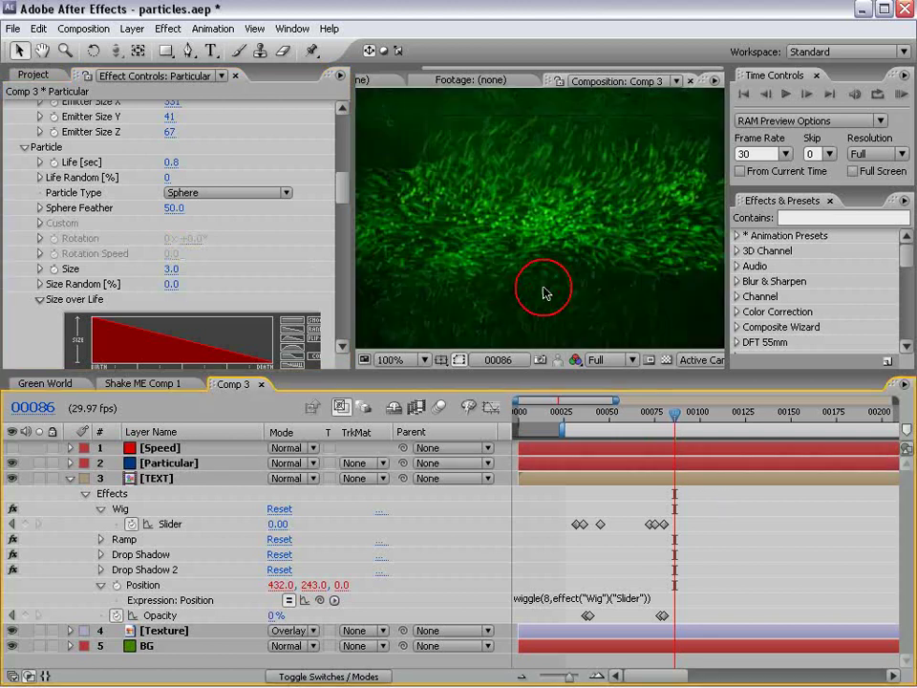
{"action": "key", "text": "grave"}
{"action": "key", "text": "grave"}
{"action": "scroll", "coordinate": [496, 260], "scroll_direction": "down", "scroll_amount": 1}
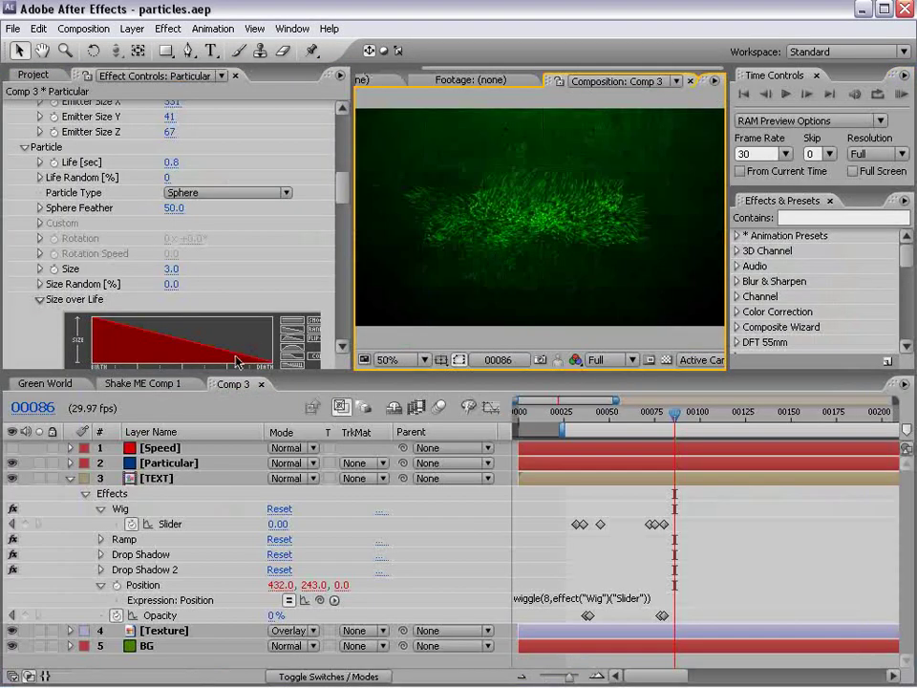
Step: Reveal the Particular and Speed layers' expressions at a frame where the text moves
{"action": "left_click", "coordinate": [204, 463]}
{"action": "key", "text": "e"}
{"action": "key", "text": "e"}
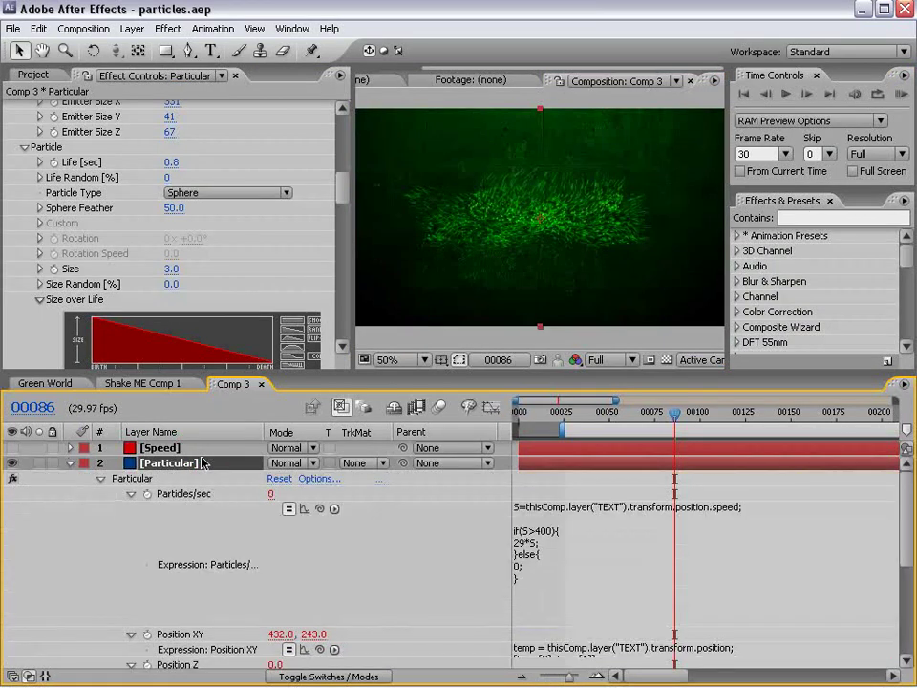
{"action": "left_click", "coordinate": [569, 562]}
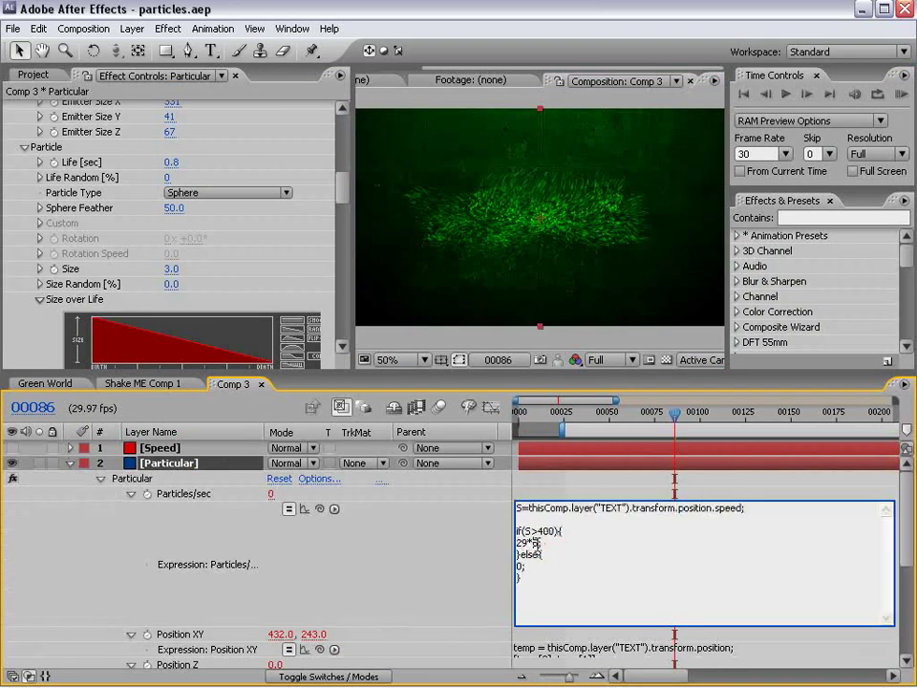
{"action": "left_click", "coordinate": [153, 455]}
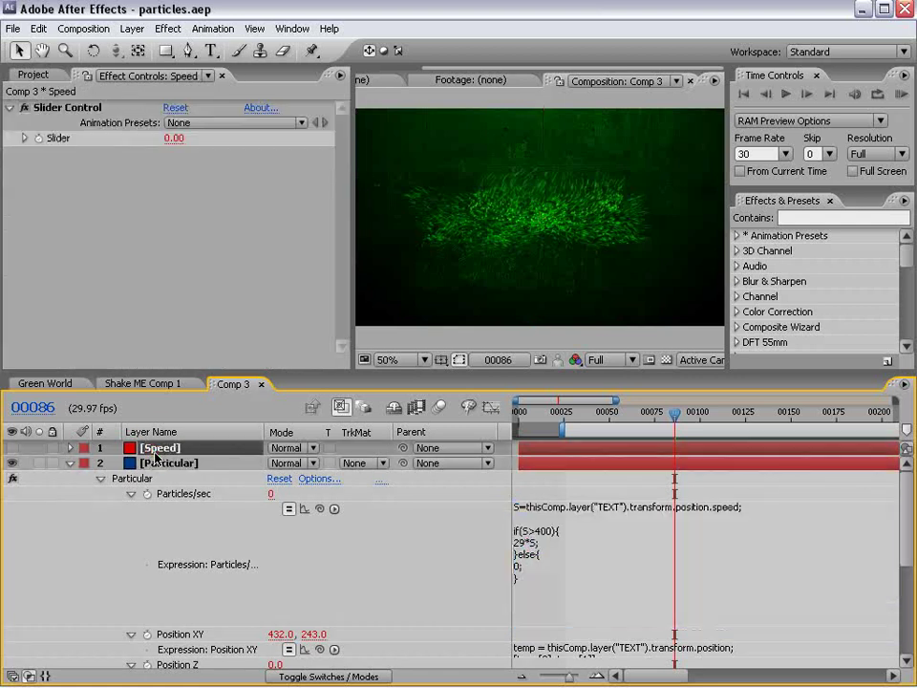
{"action": "key", "text": "e"}
{"action": "key", "text": "e"}
{"action": "left_click_drag", "start_coordinate": [674, 413], "coordinate": [593, 426]}
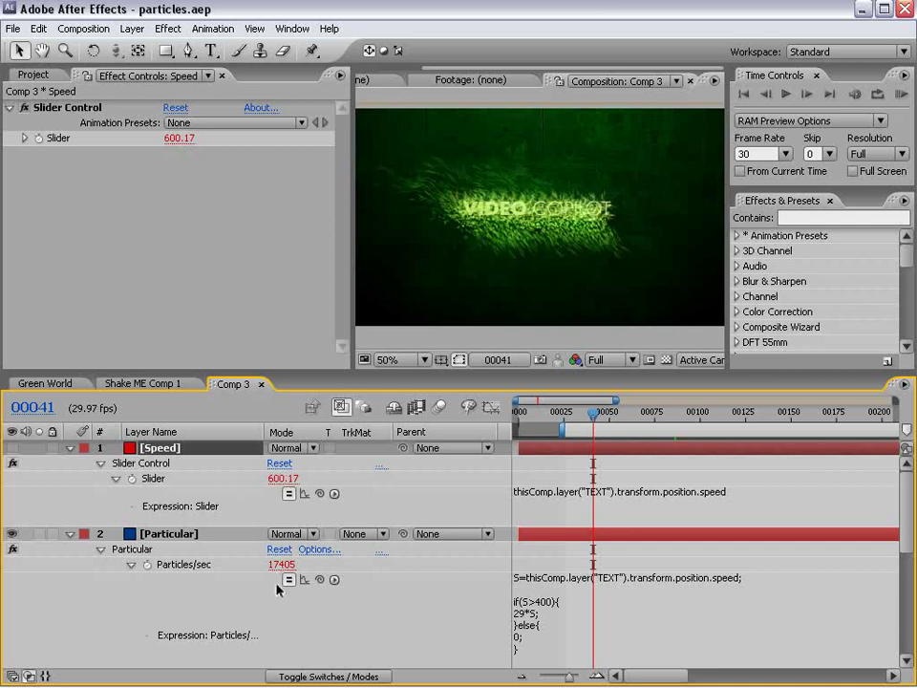
Step: Change the Particles/sec expression multiplier from 29 to 35 and check the next frame
{"action": "left_click", "coordinate": [550, 631]}
{"action": "double_click", "coordinate": [523, 613]}
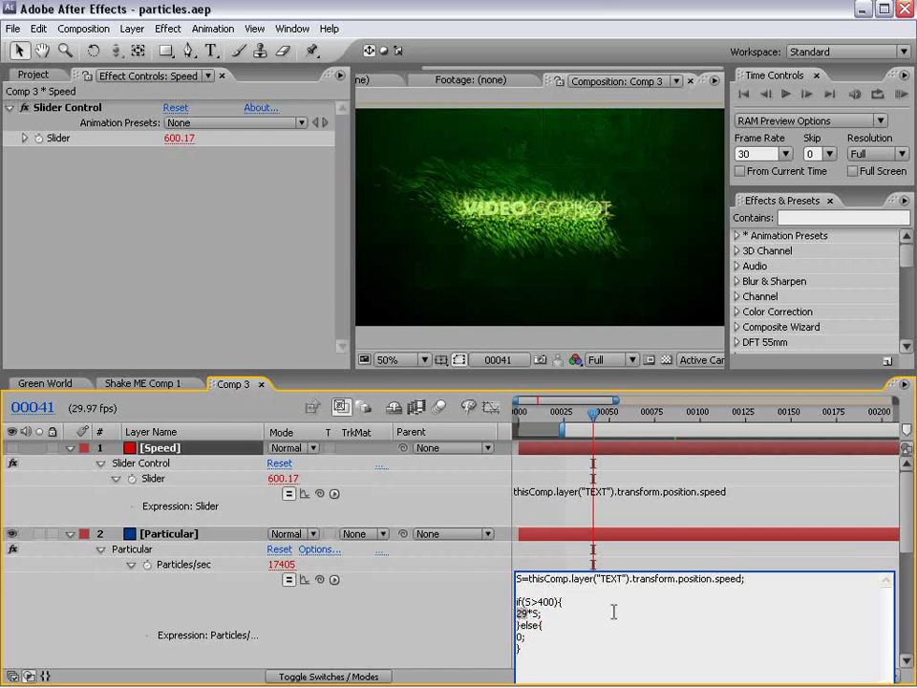
{"action": "type", "text": "35"}
{"action": "left_click", "coordinate": [569, 562]}
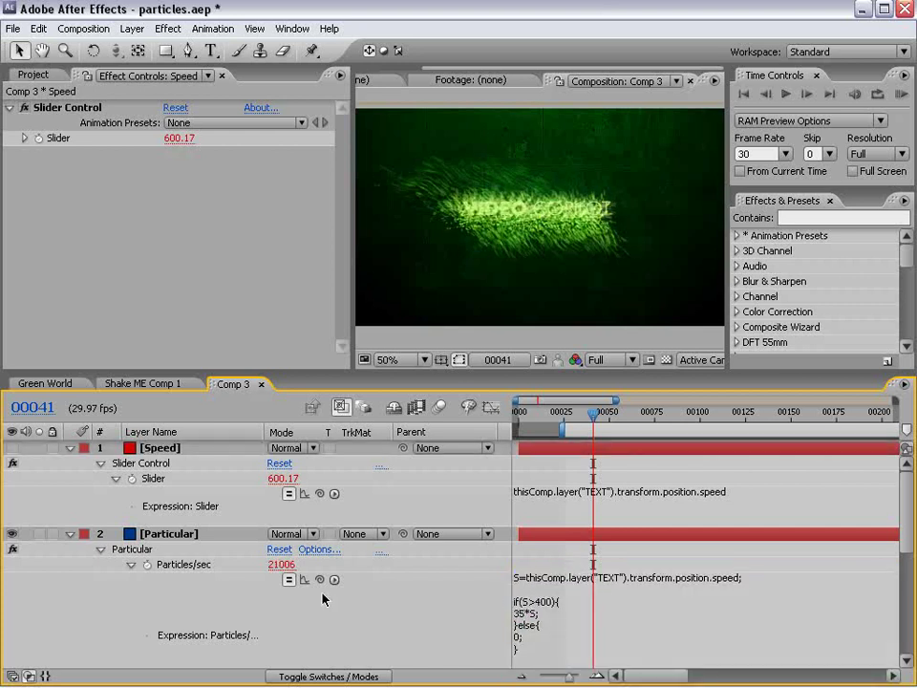
{"action": "mouse_move", "coordinate": [602, 417]}
{"action": "left_mouse_down"}
{"action": "mouse_move", "coordinate": [681, 434]}
{"action": "mouse_move", "coordinate": [643, 435]}
{"action": "mouse_move", "coordinate": [672, 436]}
{"action": "mouse_move", "coordinate": [672, 427]}
{"action": "left_mouse_up"}
{"action": "key", "text": "KP_0"}
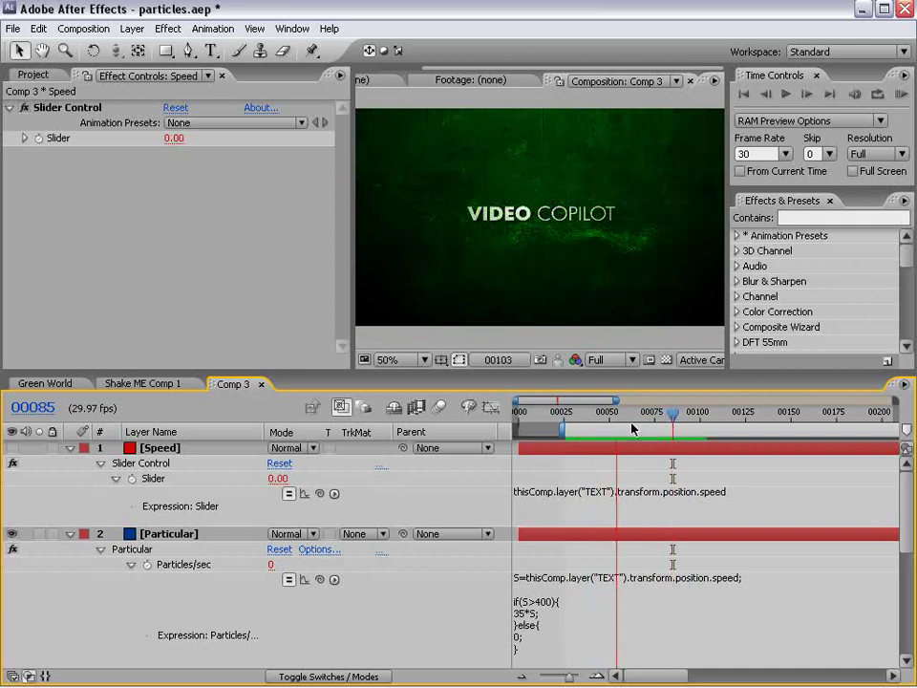
{"action": "left_click", "coordinate": [569, 412]}
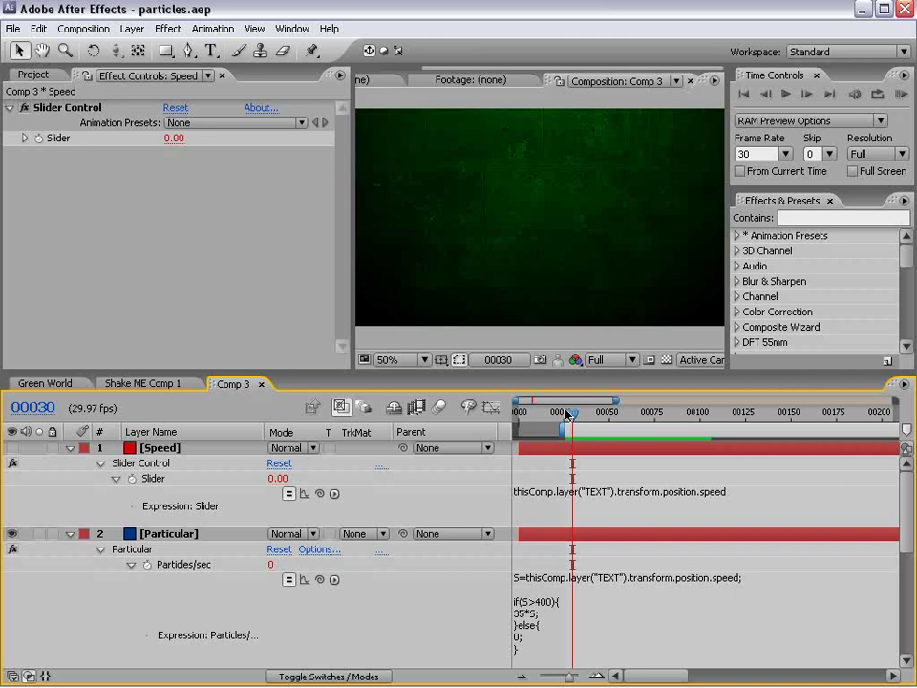
{"action": "mouse_move", "coordinate": [569, 413]}
{"action": "left_mouse_down"}
{"action": "mouse_move", "coordinate": [582, 426]}
{"action": "mouse_move", "coordinate": [610, 417]}
{"action": "mouse_move", "coordinate": [585, 426]}
{"action": "left_mouse_up"}
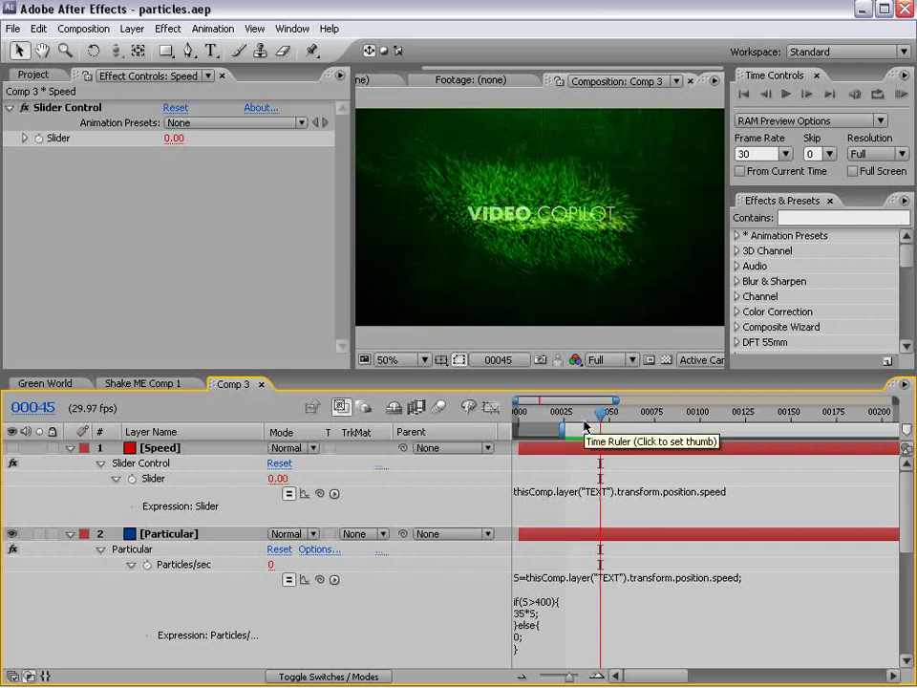
Step: Collapse the Speed and Particular layers and reveal TEXT's rotation, test-rotating it around Z
{"action": "left_click", "coordinate": [69, 447]}
{"action": "left_click", "coordinate": [69, 464]}
{"action": "left_click", "coordinate": [162, 478]}
{"action": "key", "text": "r"}
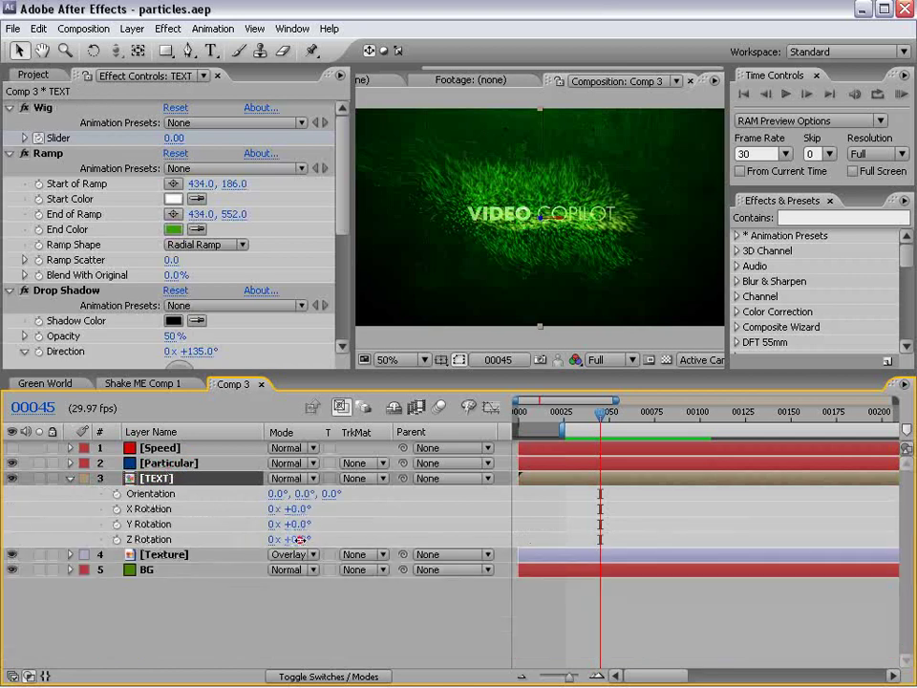
{"action": "mouse_move", "coordinate": [288, 539]}
{"action": "left_mouse_down"}
{"action": "mouse_move", "coordinate": [296, 539]}
{"action": "mouse_move", "coordinate": [285, 538]}
{"action": "left_mouse_up"}
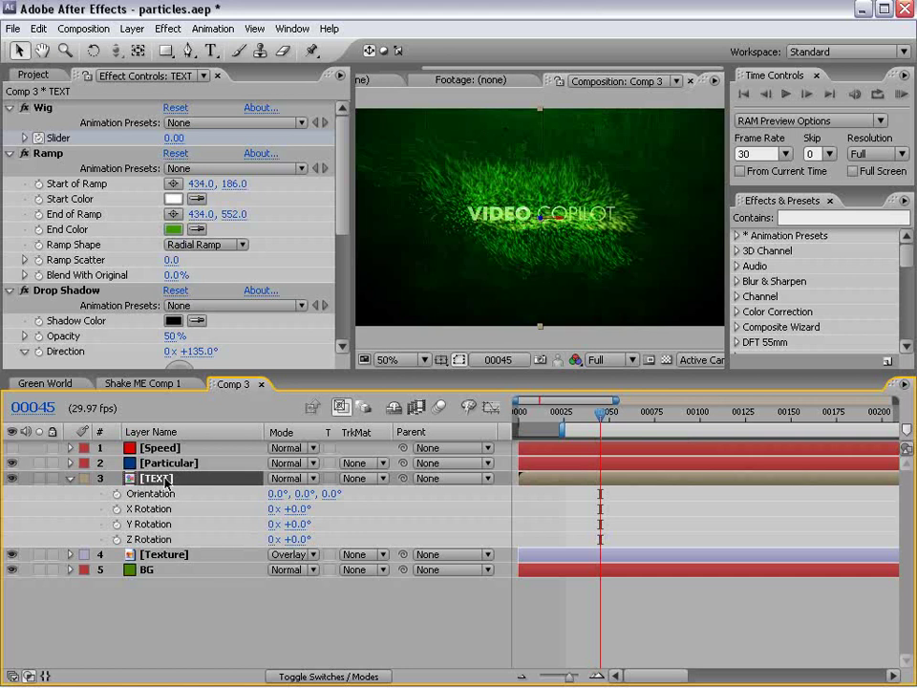
Step: Copy TEXT's Position wiggle expression and paste it as the Z Rotation expression
{"action": "key", "text": "ctrl+v"}
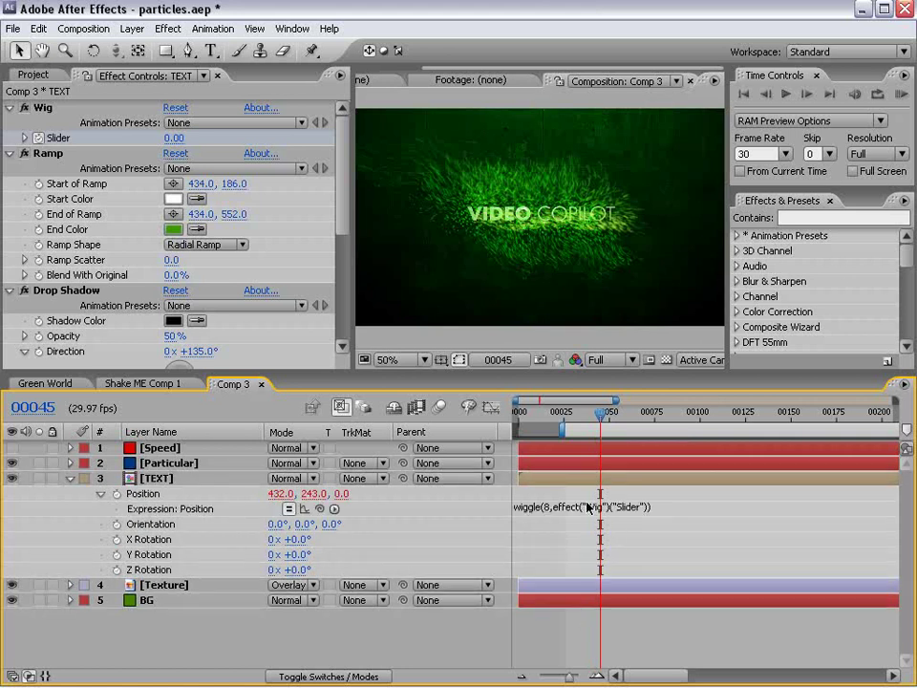
{"action": "left_click", "coordinate": [564, 507]}
{"action": "right_click", "coordinate": [536, 508]}
{"action": "left_click", "coordinate": [561, 555]}
{"action": "left_click", "coordinate": [117, 569], "text": "alt"}
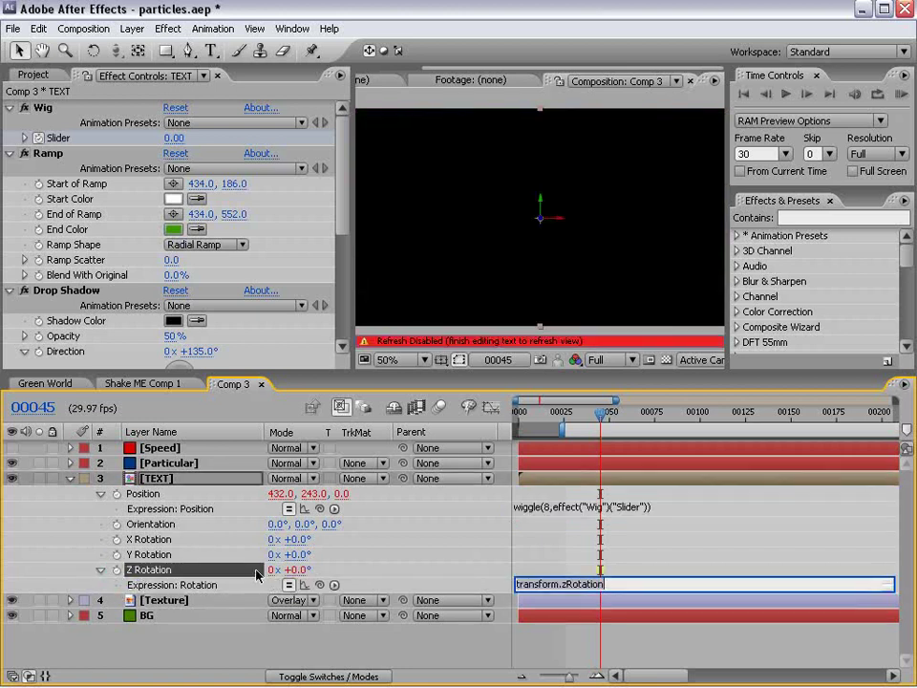
{"action": "right_click", "coordinate": [544, 585]}
{"action": "left_click", "coordinate": [557, 645]}
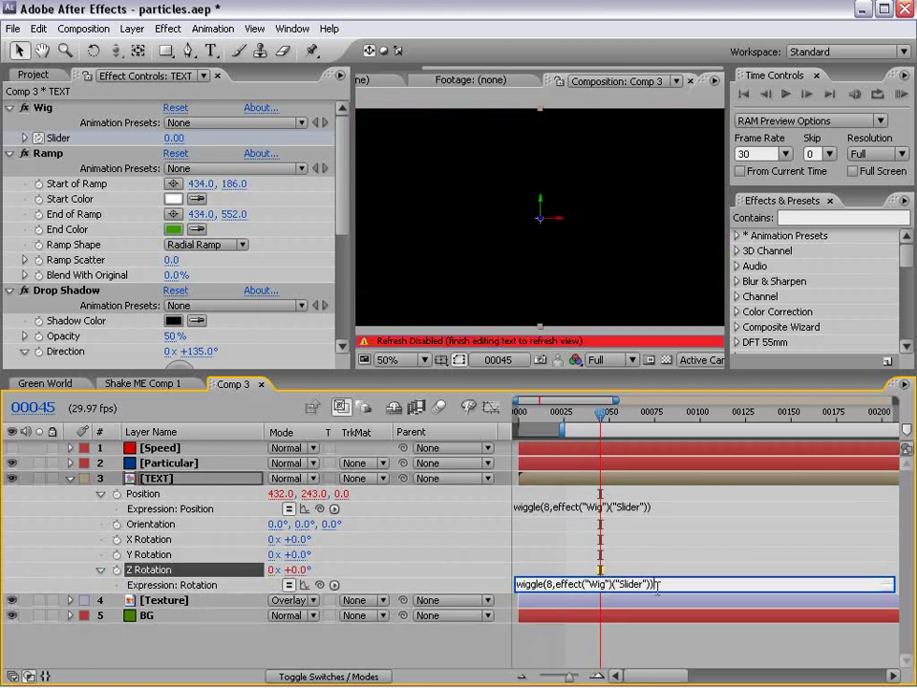
Step: Scrub the timeline with TEXT soloed, then unsoloed, to check the wiggling rotation
{"action": "mouse_move", "coordinate": [601, 413]}
{"action": "left_mouse_down"}
{"action": "mouse_move", "coordinate": [616, 415]}
{"action": "mouse_move", "coordinate": [586, 413]}
{"action": "left_mouse_up"}
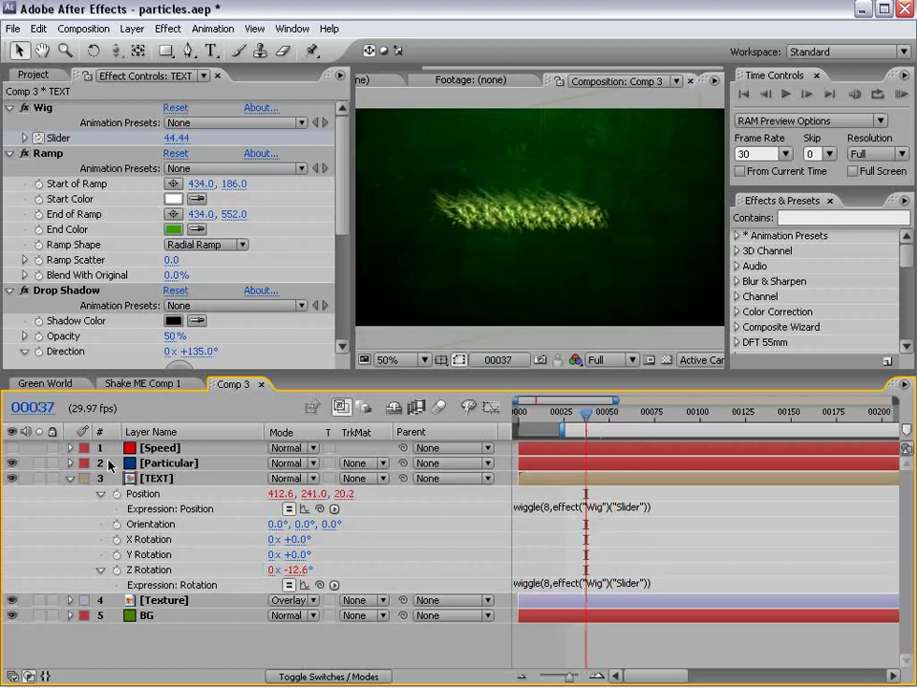
{"action": "left_click", "coordinate": [39, 478]}
{"action": "left_click", "coordinate": [605, 477]}
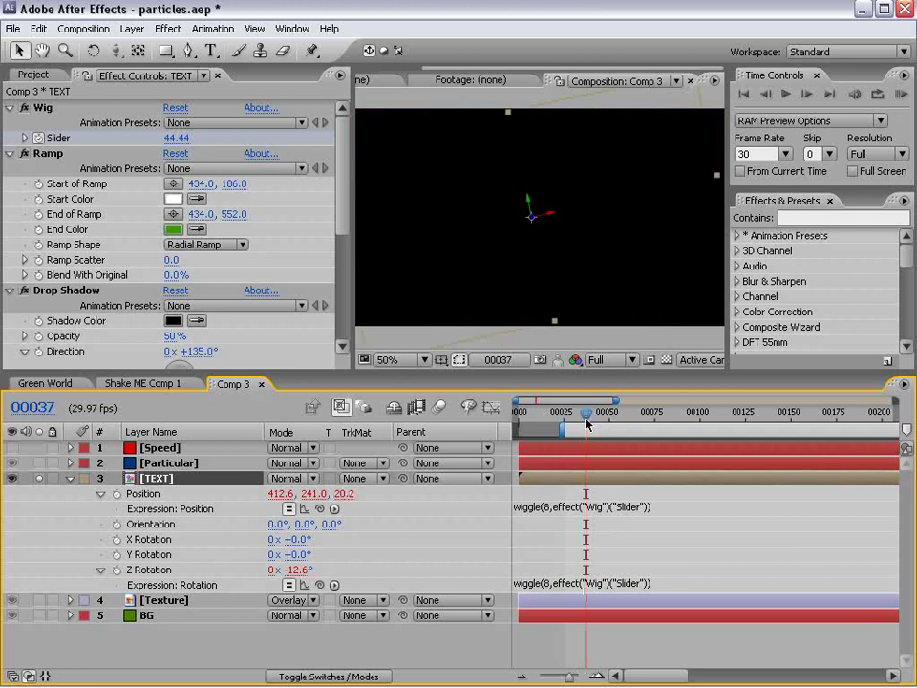
{"action": "left_click_drag", "start_coordinate": [587, 413], "coordinate": [595, 413]}
{"action": "left_click", "coordinate": [38, 479]}
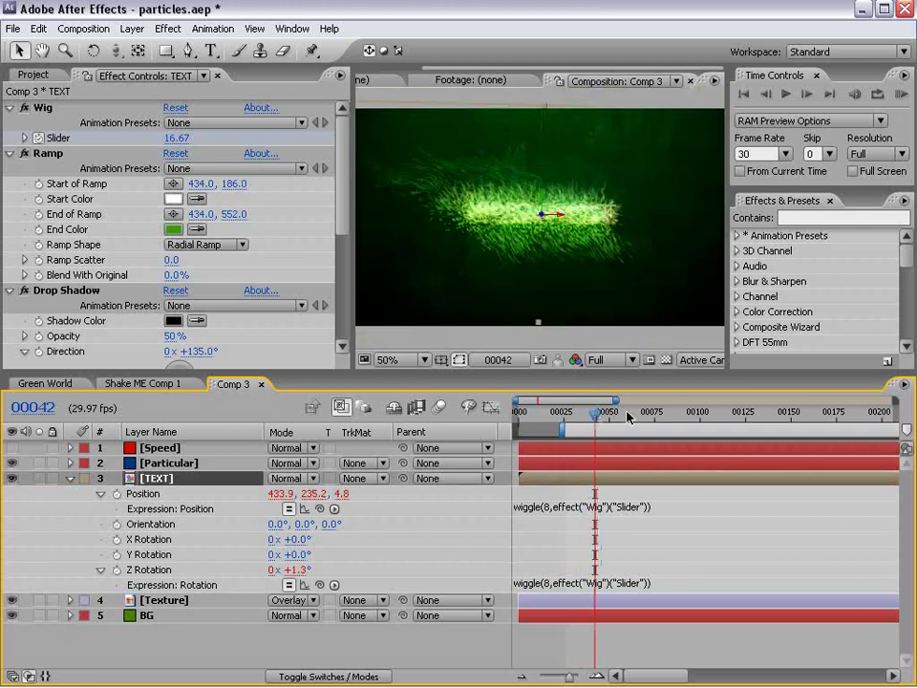
{"action": "left_click_drag", "start_coordinate": [594, 413], "coordinate": [590, 416]}
Step: Pickwhip Particular's Emitter Z Rotation to TEXT's Z Rotation and scrub to verify the particles turn
{"action": "left_click", "coordinate": [168, 462]}
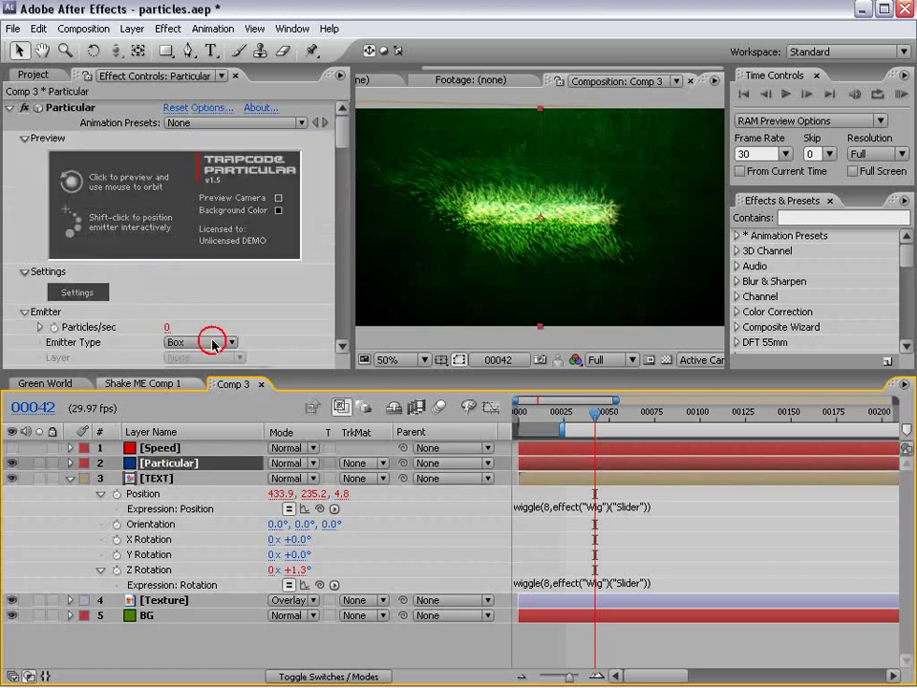
{"action": "left_click_drag", "start_coordinate": [342, 133], "coordinate": [342, 173]}
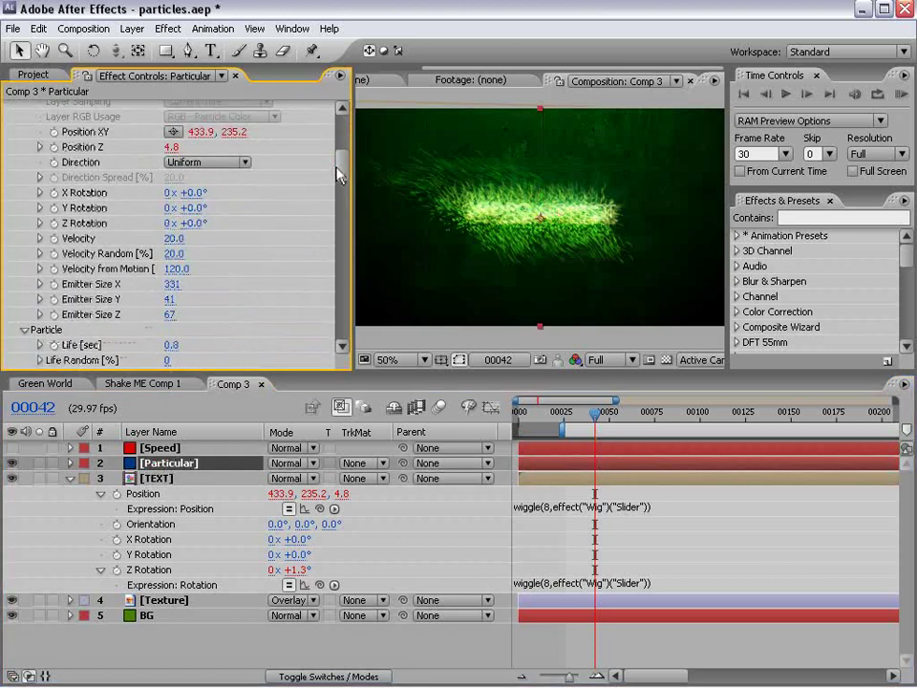
{"action": "left_click", "coordinate": [54, 222], "text": "alt"}
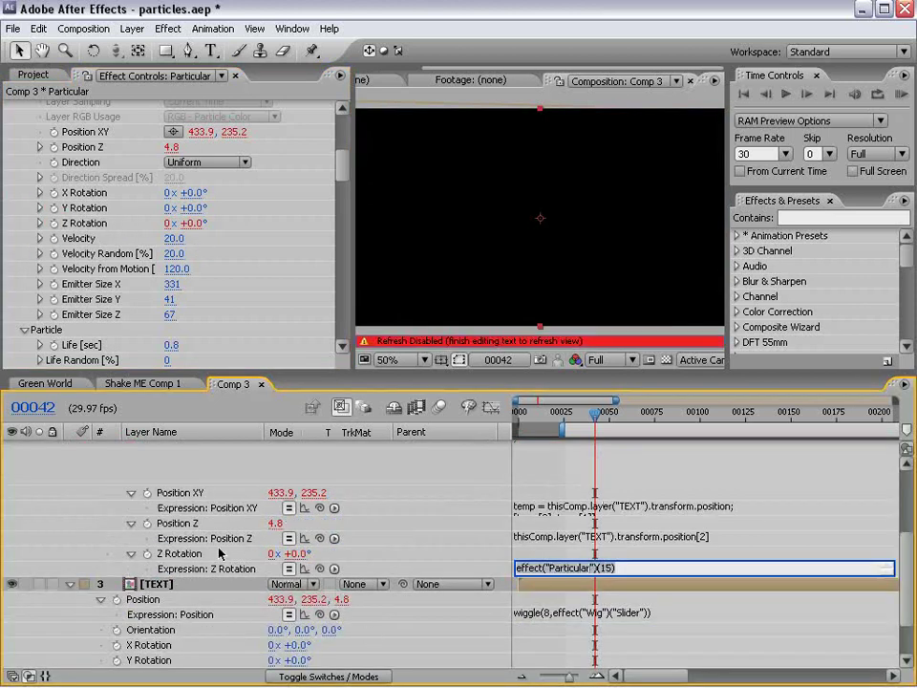
{"action": "mouse_move", "coordinate": [320, 568]}
{"action": "left_mouse_down"}
{"action": "mouse_move", "coordinate": [181, 657]}
{"action": "mouse_move", "coordinate": [162, 616]}
{"action": "left_mouse_up"}
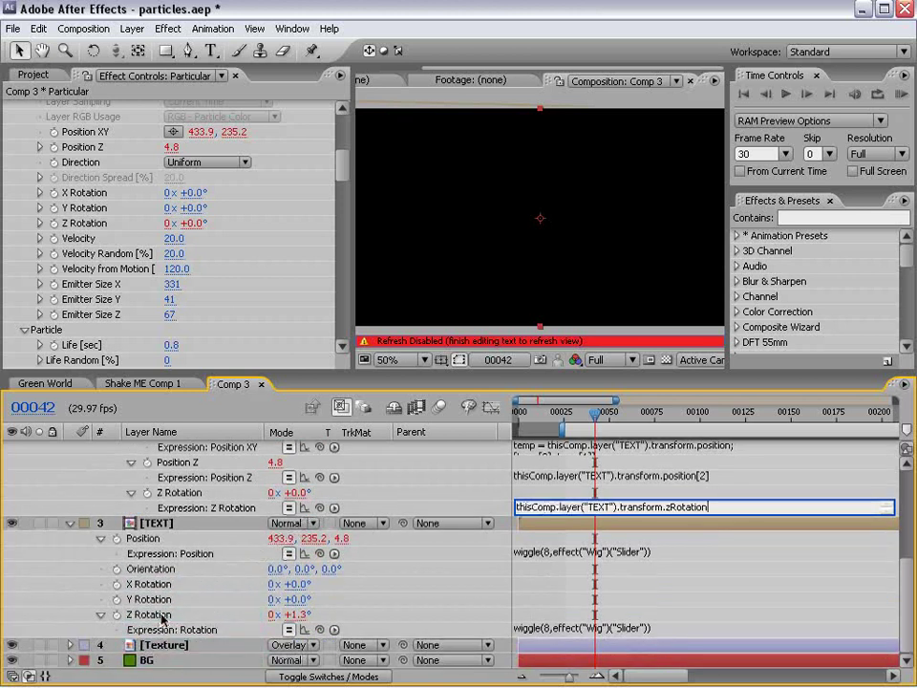
{"action": "left_click", "coordinate": [559, 590]}
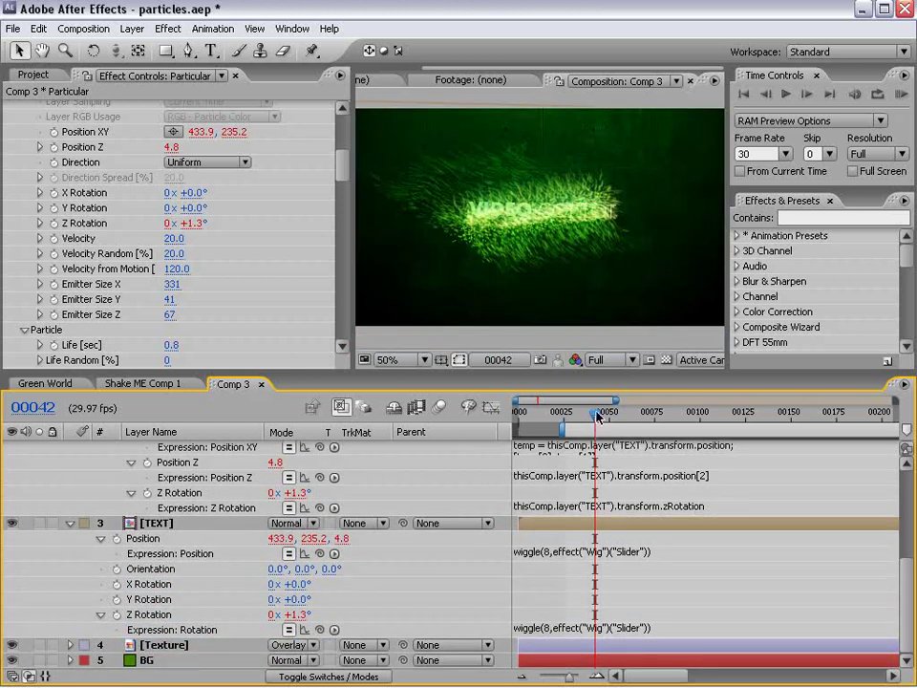
{"action": "left_click_drag", "start_coordinate": [597, 412], "coordinate": [584, 412]}
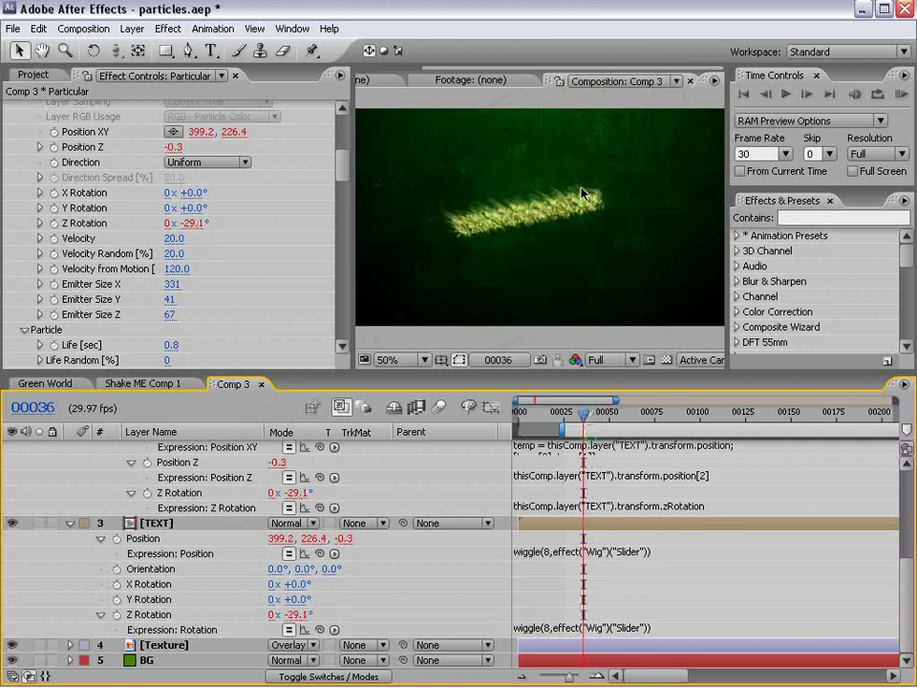
{"action": "left_click", "coordinate": [134, 538]}
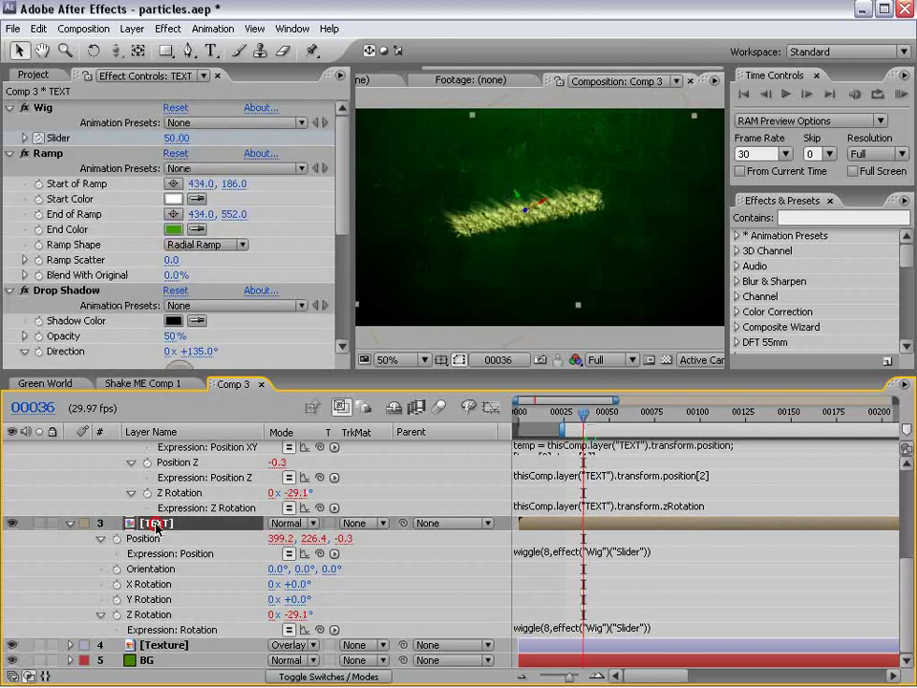
{"action": "mouse_move", "coordinate": [584, 412]}
{"action": "left_mouse_down"}
{"action": "mouse_move", "coordinate": [619, 410]}
{"action": "mouse_move", "coordinate": [571, 413]}
{"action": "mouse_move", "coordinate": [608, 416]}
{"action": "mouse_move", "coordinate": [601, 416]}
{"action": "left_mouse_up"}
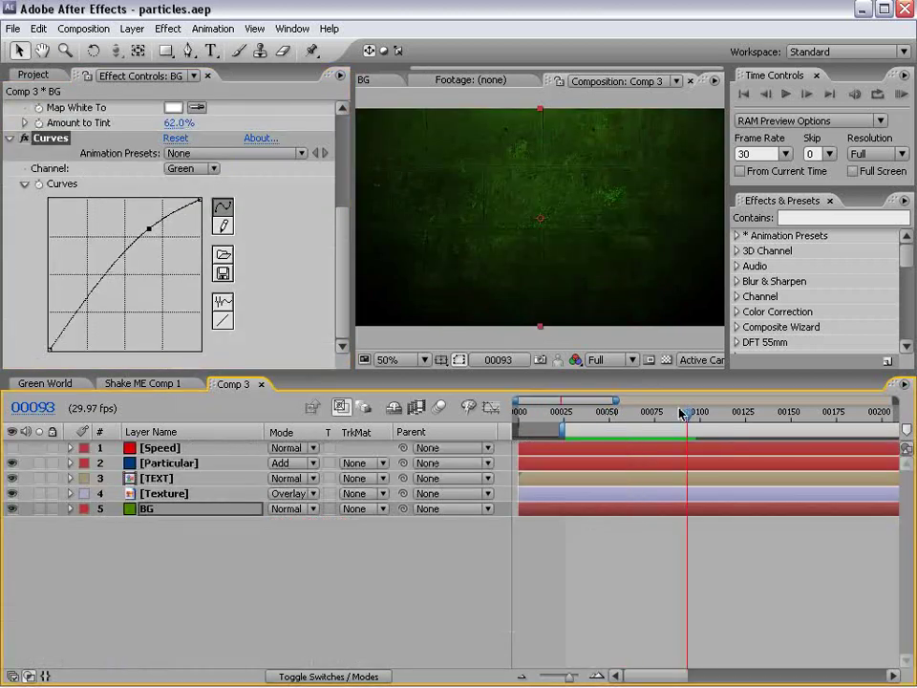
Step: Move to a mid-animation frame, show the Project panel's items, and return focus to the timeline
{"action": "left_click", "coordinate": [642, 416]}
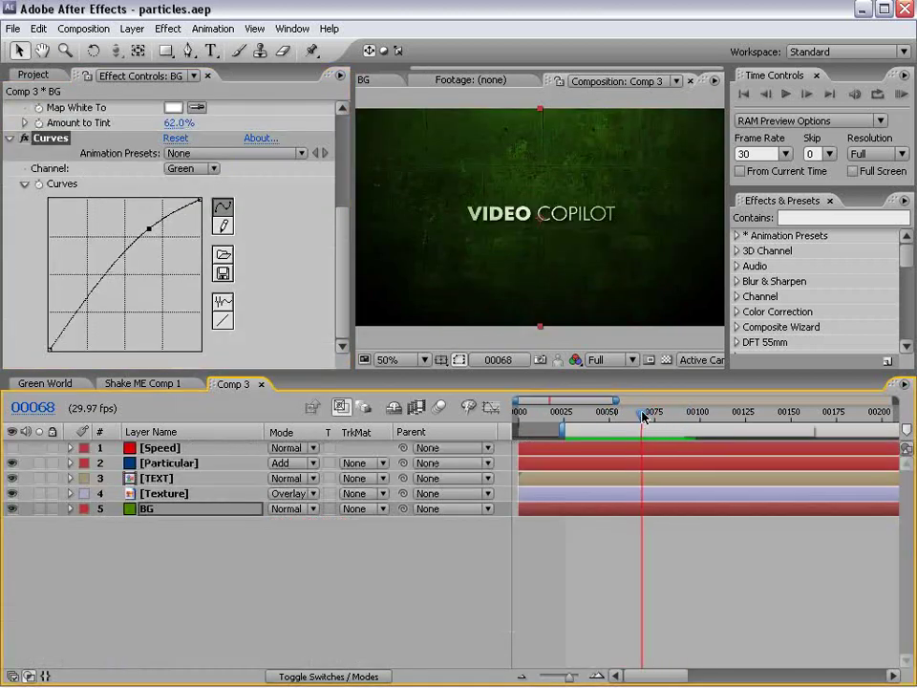
{"action": "left_click_drag", "start_coordinate": [643, 417], "coordinate": [640, 416]}
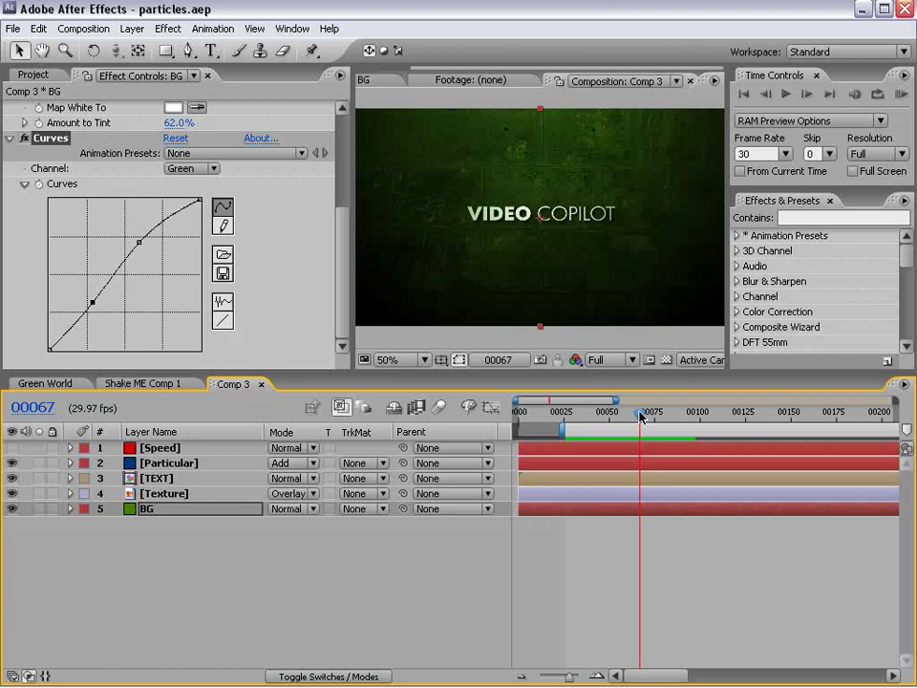
{"action": "left_click", "coordinate": [33, 75]}
{"action": "left_click", "coordinate": [622, 565]}
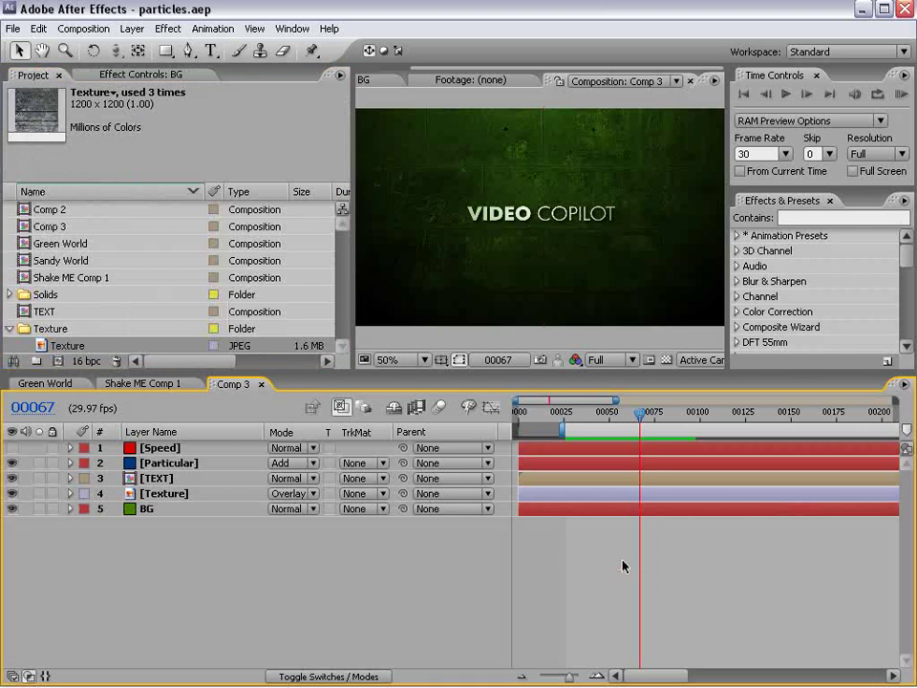